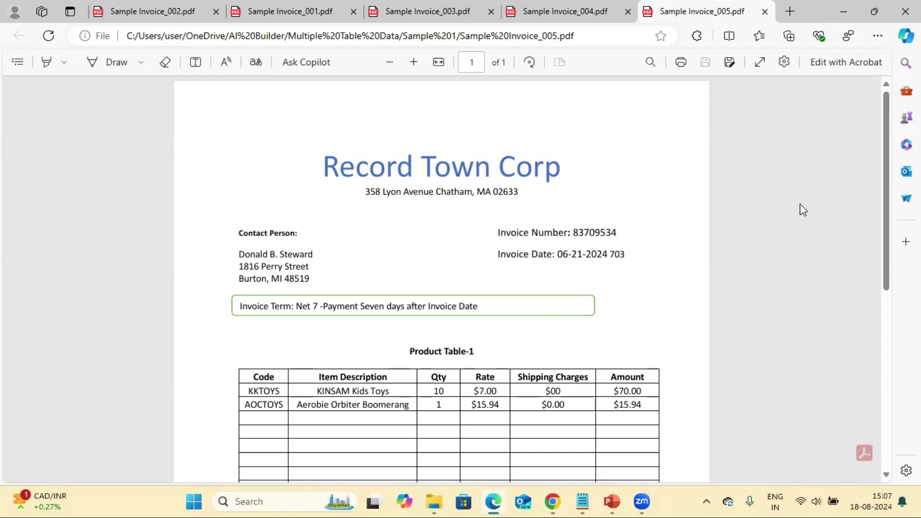
Review the header details and product tables in Sample Invoice_005.pdf and Sample Invoice_002.pdf.
{"action": "left_click_drag", "start_coordinate": [886, 186], "coordinate": [893, 277]}
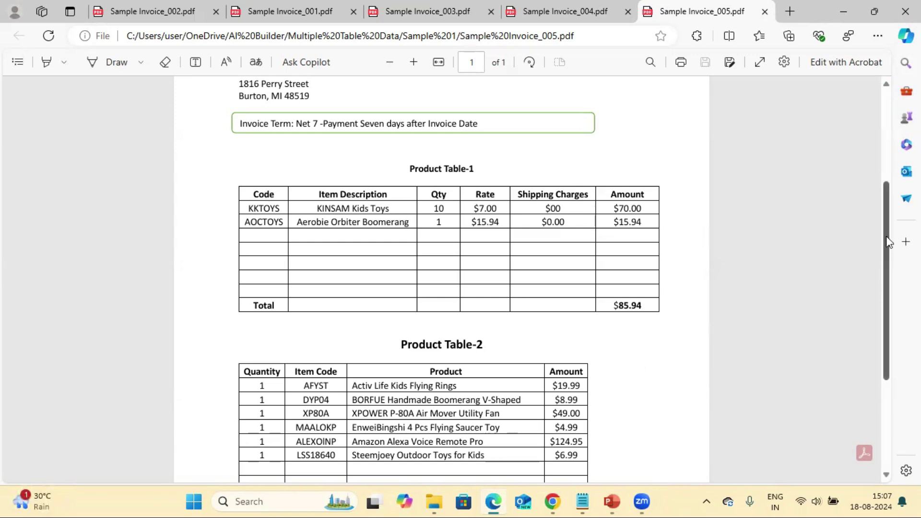
{"action": "left_click", "coordinate": [181, 15]}
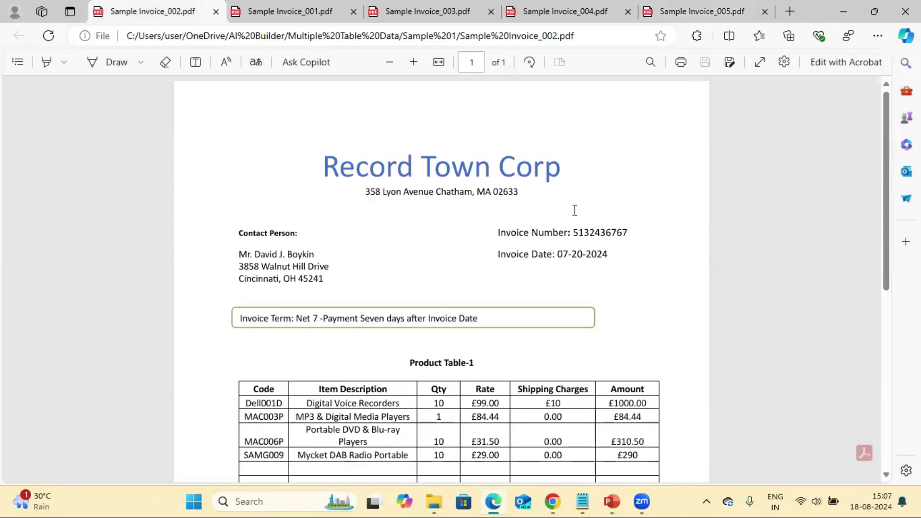
{"action": "left_click_drag", "start_coordinate": [886, 175], "coordinate": [879, 209]}
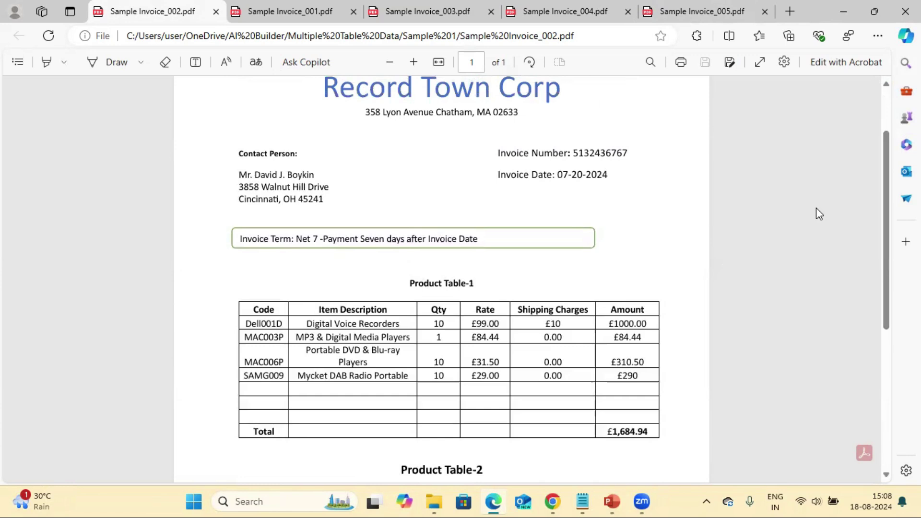
Switch to Power Automate in Chrome and open the AI models page from the AI hub.
{"action": "left_click", "coordinate": [549, 501]}
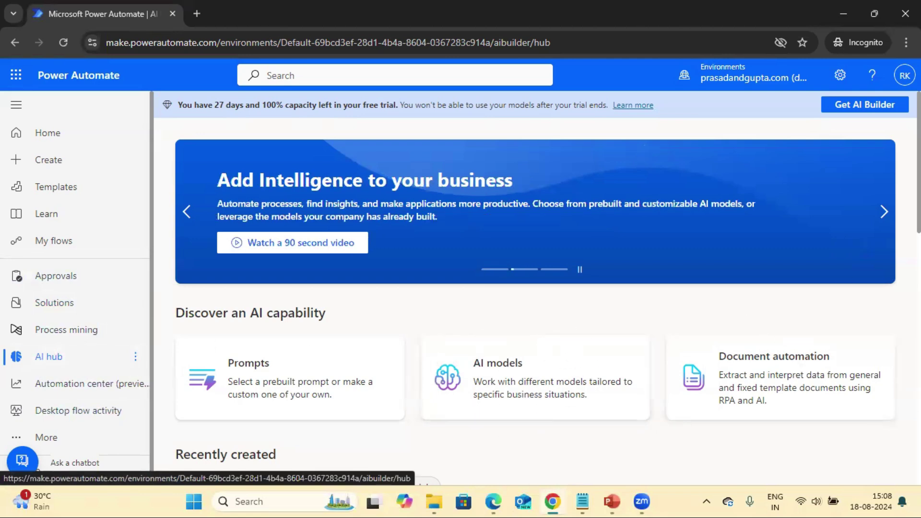
{"action": "scroll", "coordinate": [546, 288], "scroll_direction": "down", "scroll_amount": 4}
{"action": "scroll", "coordinate": [535, 310], "scroll_direction": "up", "scroll_amount": 1}
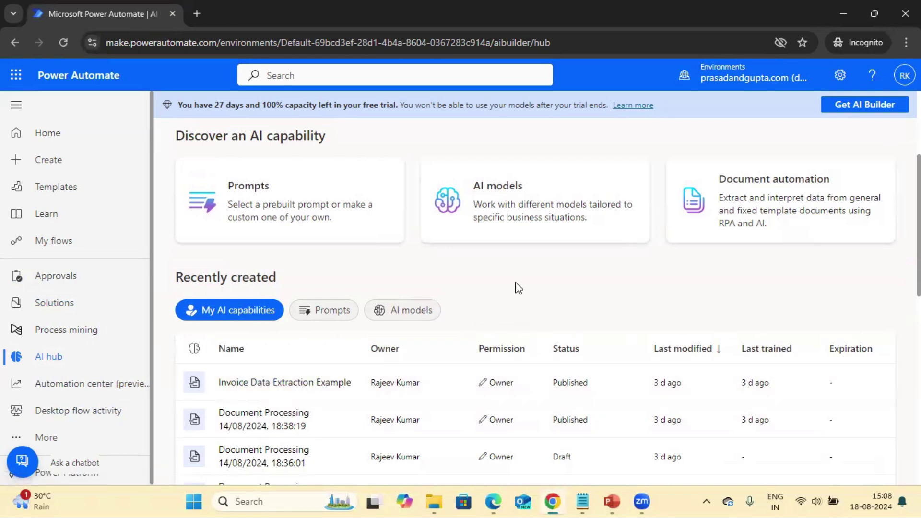
{"action": "left_click", "coordinate": [545, 191]}
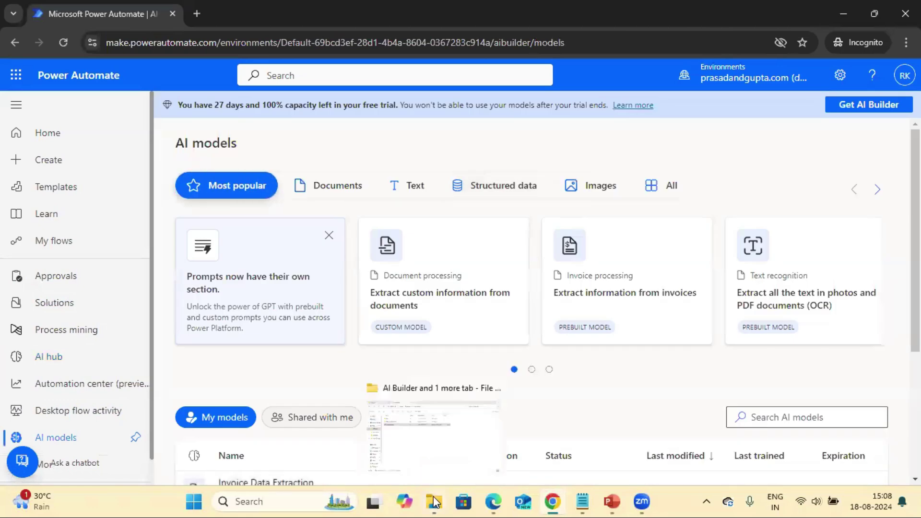
In File Explorer, open the AI Builder Output workbook from the Sample 1 folder inside Multiple Table Data.
{"action": "left_click", "coordinate": [485, 501]}
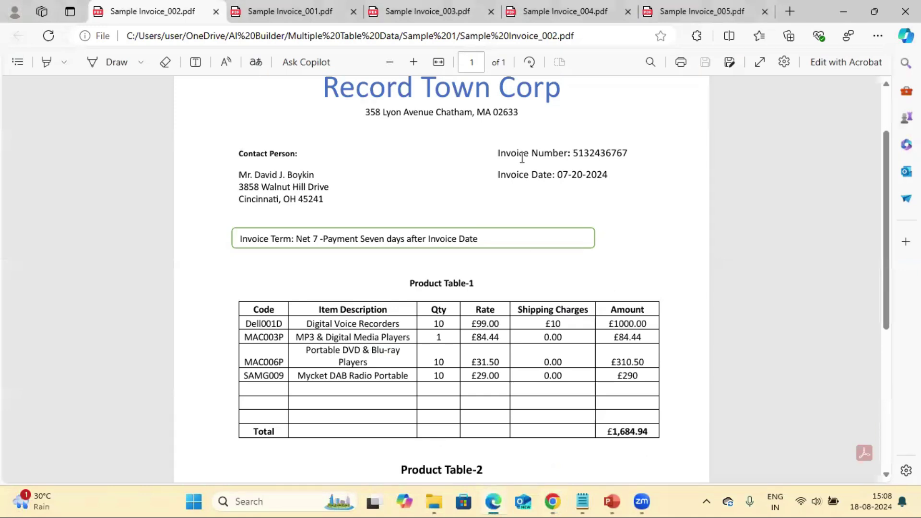
{"action": "left_click", "coordinate": [436, 496]}
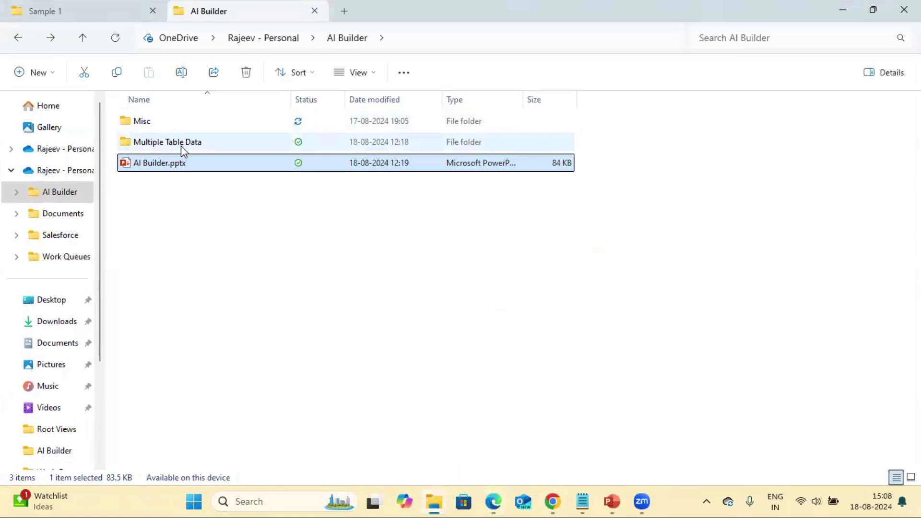
{"action": "double_click", "coordinate": [180, 145]}
{"action": "left_click", "coordinate": [151, 121]}
{"action": "double_click", "coordinate": [150, 121]}
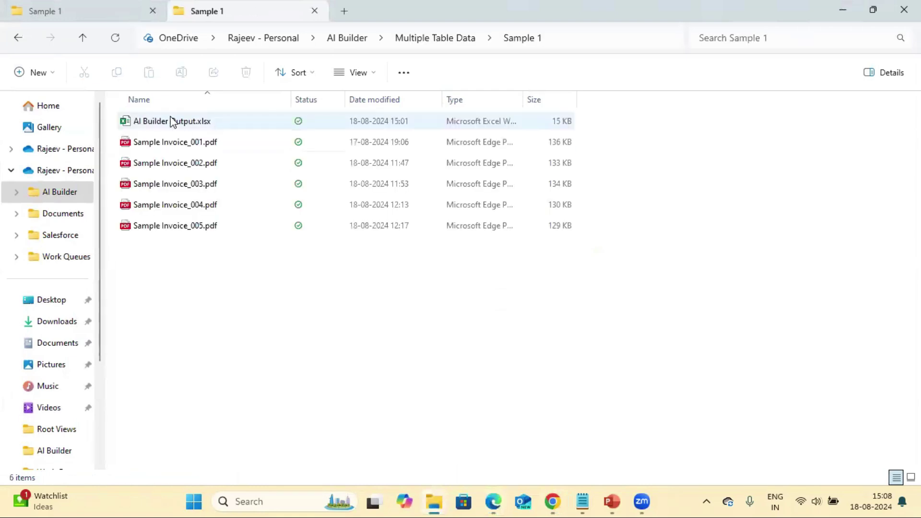
{"action": "left_click", "coordinate": [160, 123]}
{"action": "double_click", "coordinate": [159, 123]}
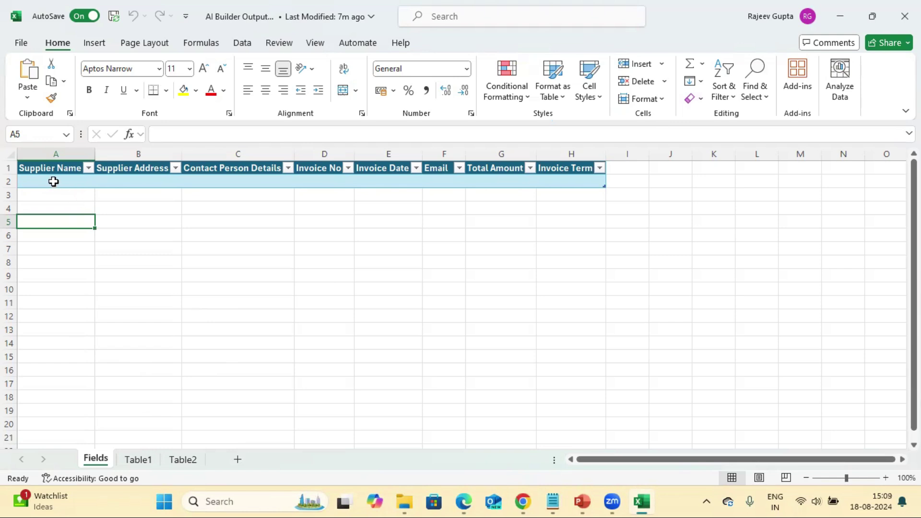
Review the column headers on the Table1, Table2 and Fields sheets of the output workbook.
{"action": "left_click", "coordinate": [134, 459]}
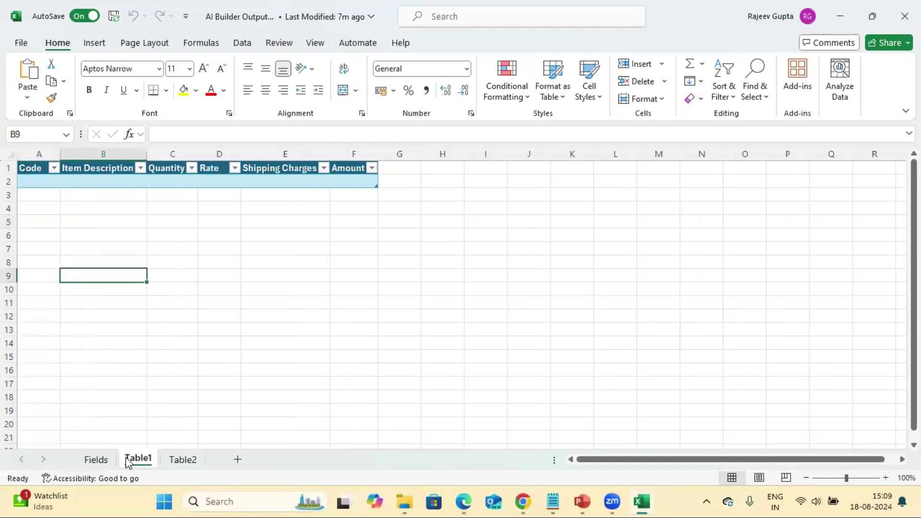
{"action": "left_click", "coordinate": [181, 461]}
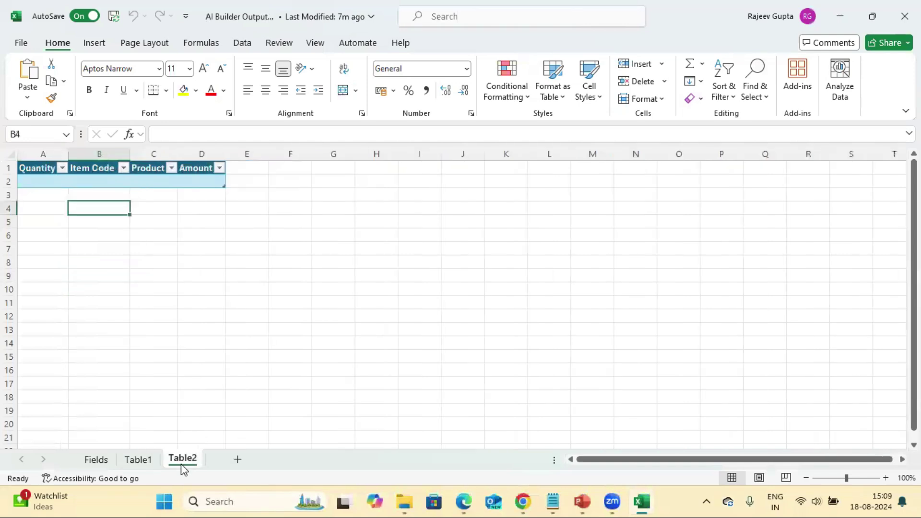
{"action": "left_click", "coordinate": [96, 461]}
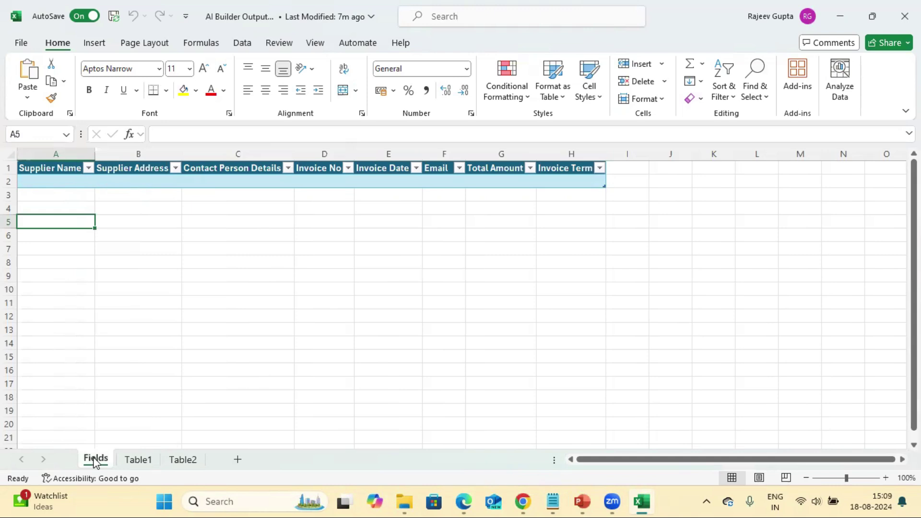
Return to Power Automate and start a custom model for extracting custom information from documents.
{"action": "key", "text": "alt+Tab"}
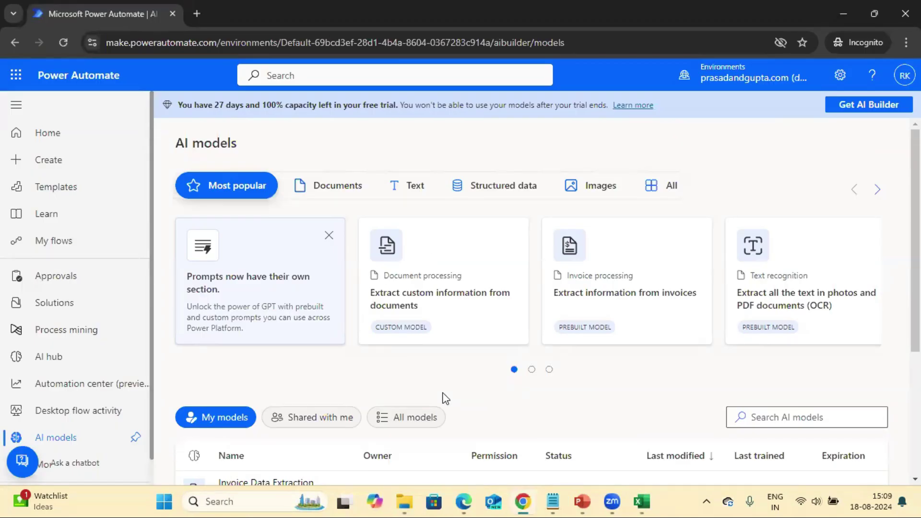
{"action": "left_click", "coordinate": [453, 312]}
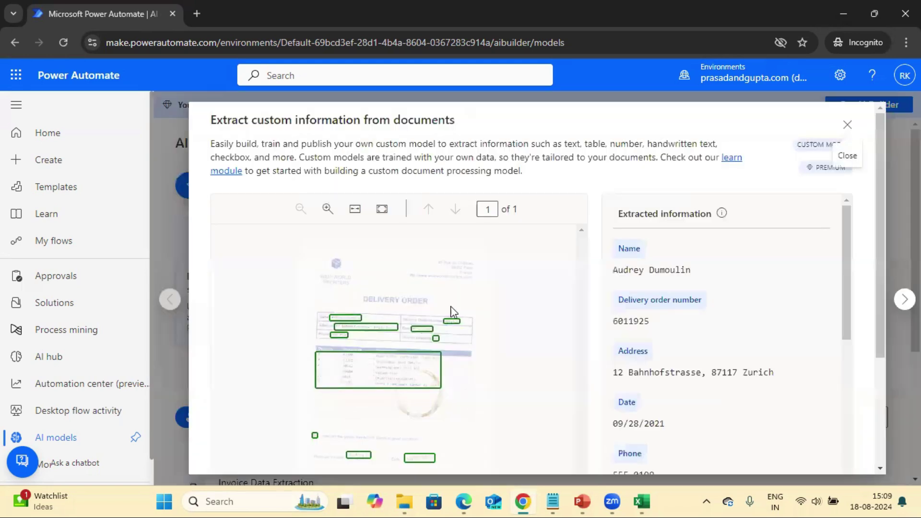
{"action": "scroll", "coordinate": [881, 364], "scroll_direction": "down", "scroll_amount": 3}
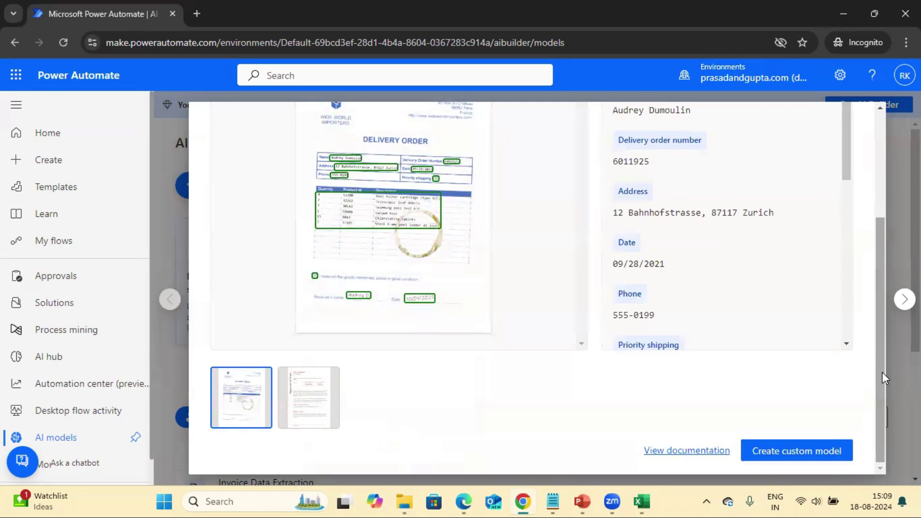
{"action": "left_click", "coordinate": [801, 455]}
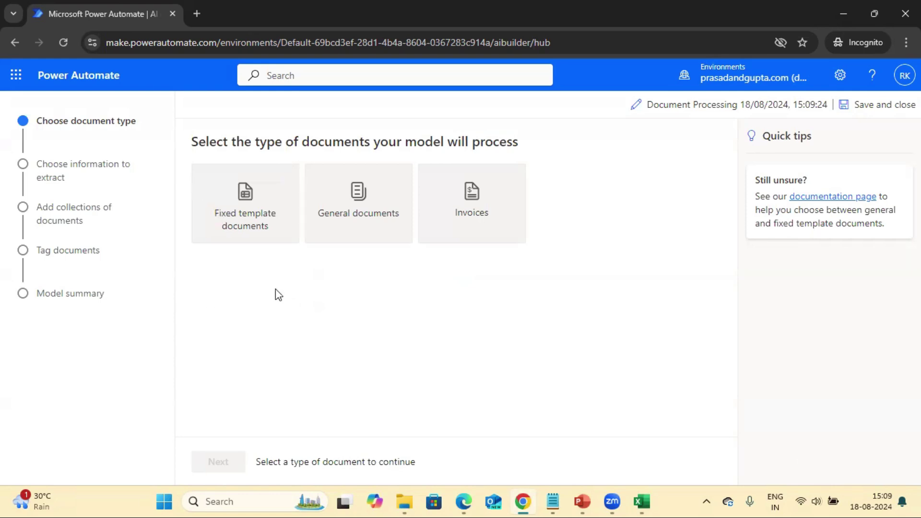
Choose Fixed template documents as the model's document type and continue to the information to extract.
{"action": "left_click", "coordinate": [245, 204]}
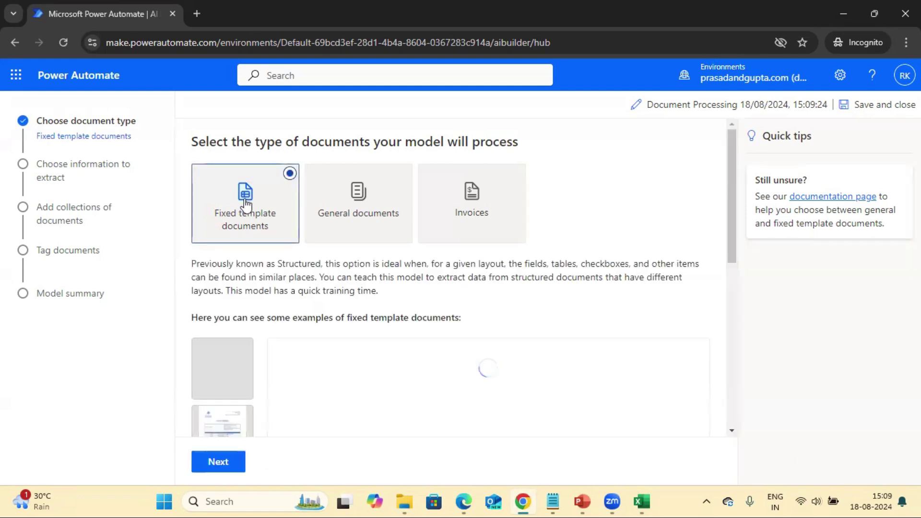
{"action": "left_click_drag", "start_coordinate": [732, 207], "coordinate": [738, 309]}
{"action": "scroll", "coordinate": [738, 309], "scroll_direction": "down", "scroll_amount": 2}
{"action": "scroll", "coordinate": [735, 283], "scroll_direction": "up", "scroll_amount": 2}
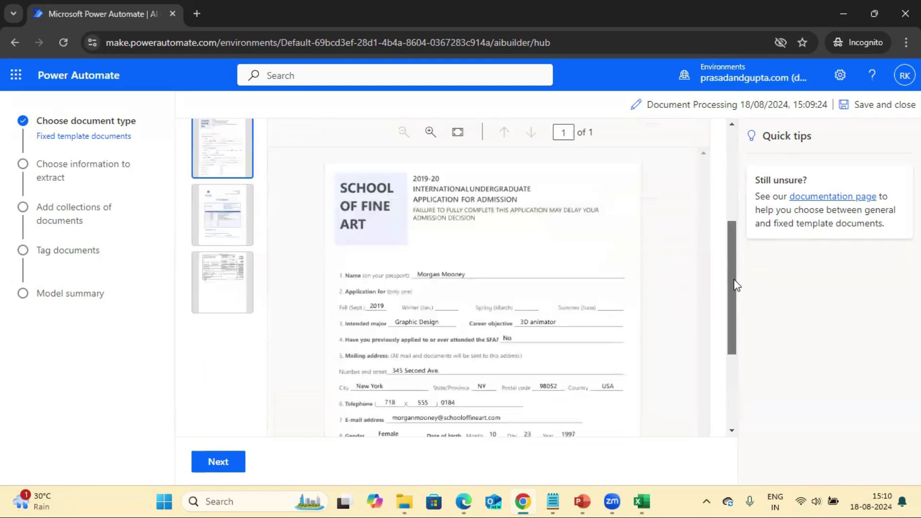
{"action": "scroll", "coordinate": [735, 261], "scroll_direction": "down", "scroll_amount": 2}
{"action": "left_click_drag", "start_coordinate": [739, 305], "coordinate": [737, 341]}
{"action": "left_click", "coordinate": [218, 461]}
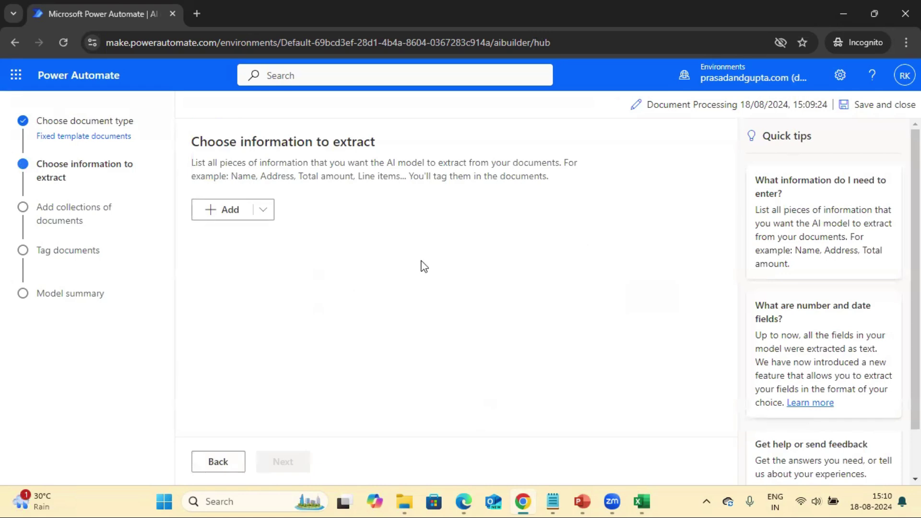
Add text fields for all the workbook's Fields sheet headers: Supplier Name, Supplier Address, Contact Person Details, Invoice No, Invoice Date, Email, Total Amount, Invoice Term.
{"action": "left_click", "coordinate": [641, 501]}
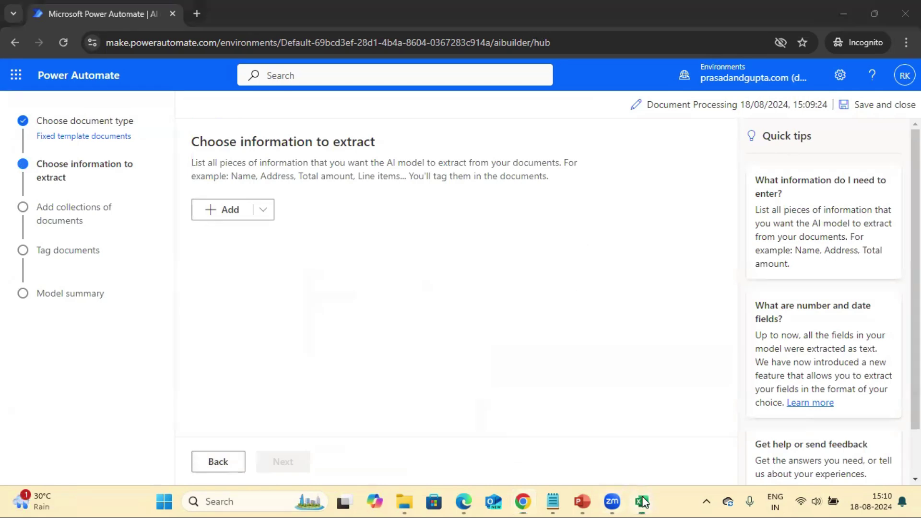
{"action": "key", "text": "ctrl+Home"}
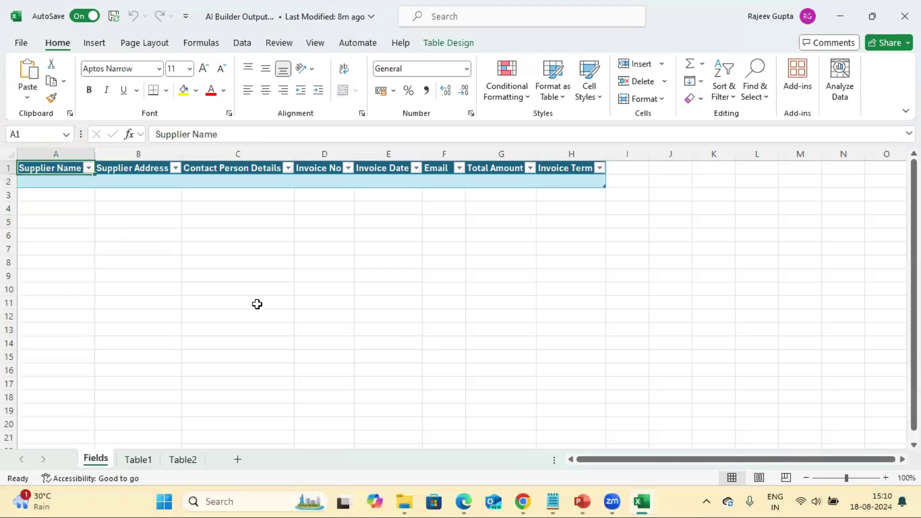
{"action": "key", "text": "ctrl+c"}
{"action": "key", "text": "alt+Tab"}
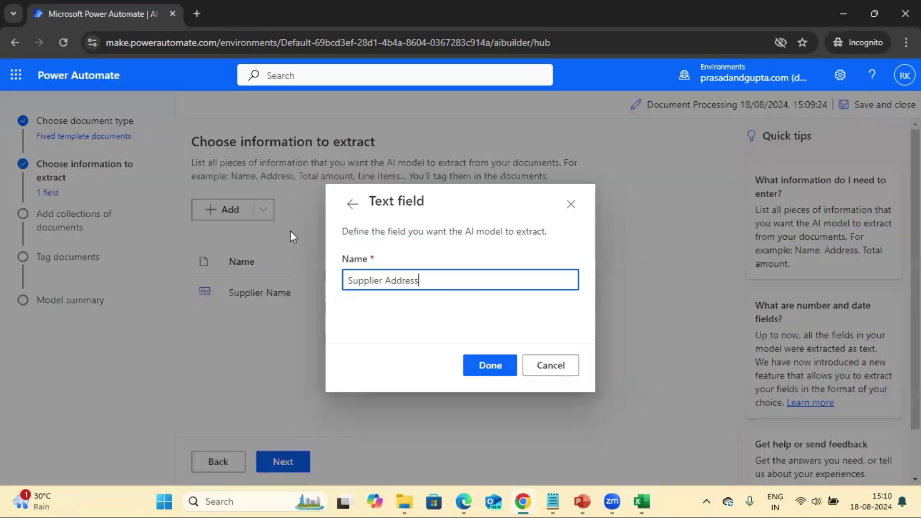
{"action": "key", "text": "Return"}
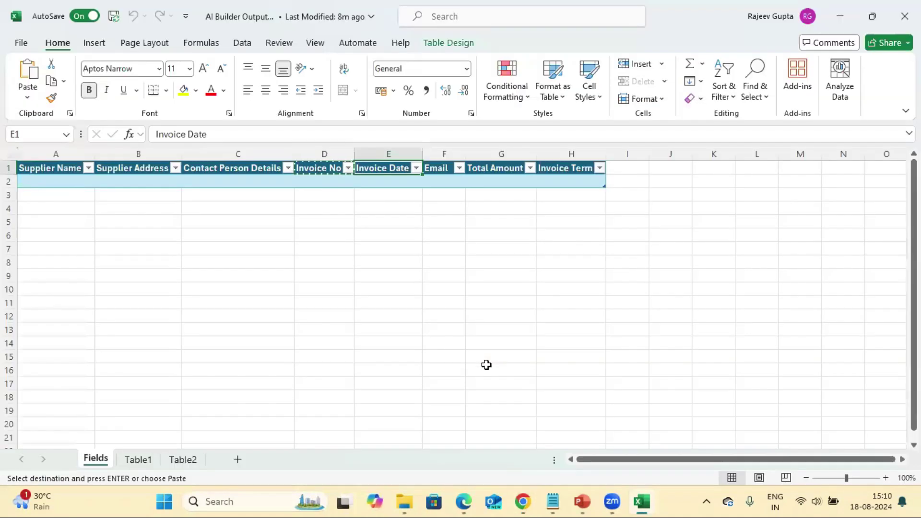
{"action": "left_click", "coordinate": [262, 209]}
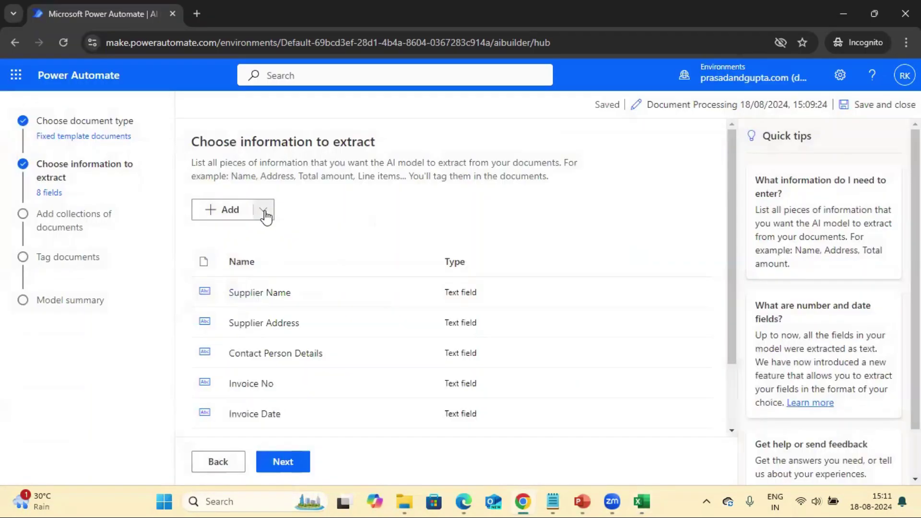
Add a table to the information to extract and name it Product Table 1.
{"action": "left_click", "coordinate": [263, 209]}
{"action": "left_click", "coordinate": [279, 326]}
{"action": "key", "text": "Home"}
{"action": "type", "text": "Product"}
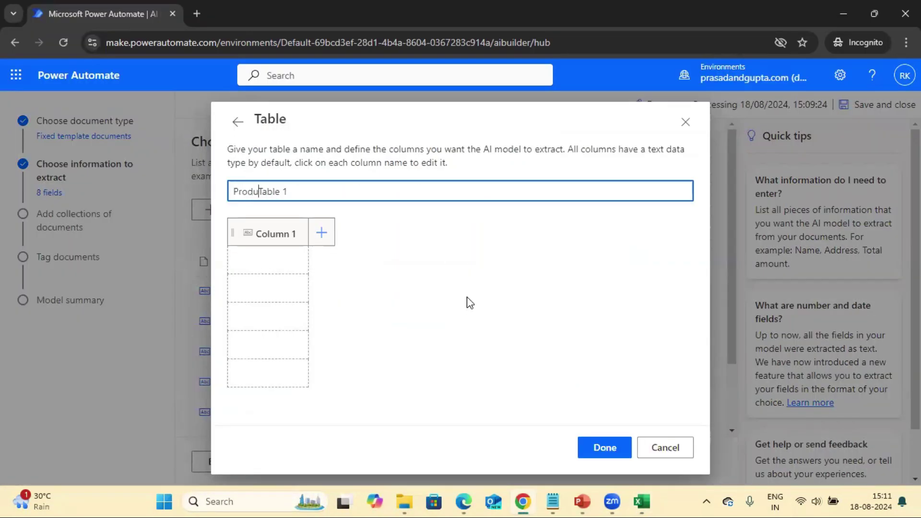
Define the table's text columns as Code, Item Description, Quantity, Rate, Shipping Charges and Amount, and save the table.
{"action": "left_click", "coordinate": [288, 234]}
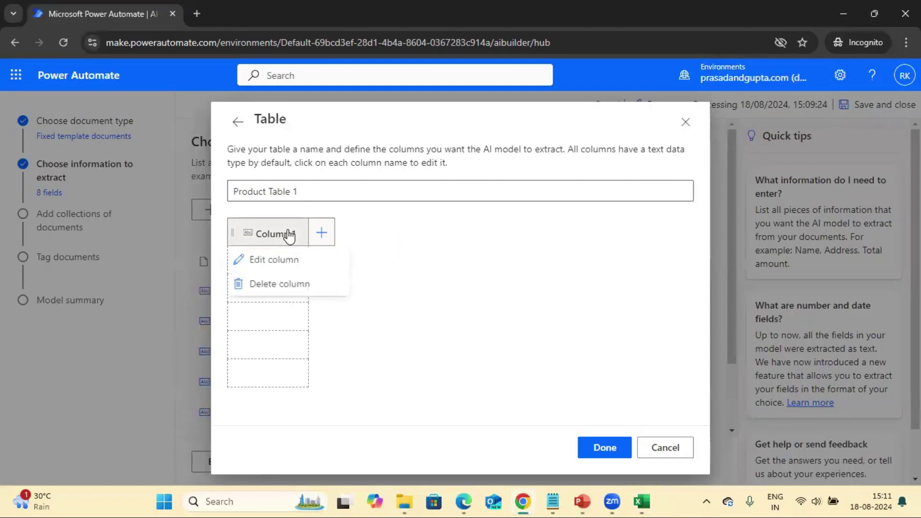
{"action": "left_click", "coordinate": [274, 259]}
{"action": "type", "text": "Code"}
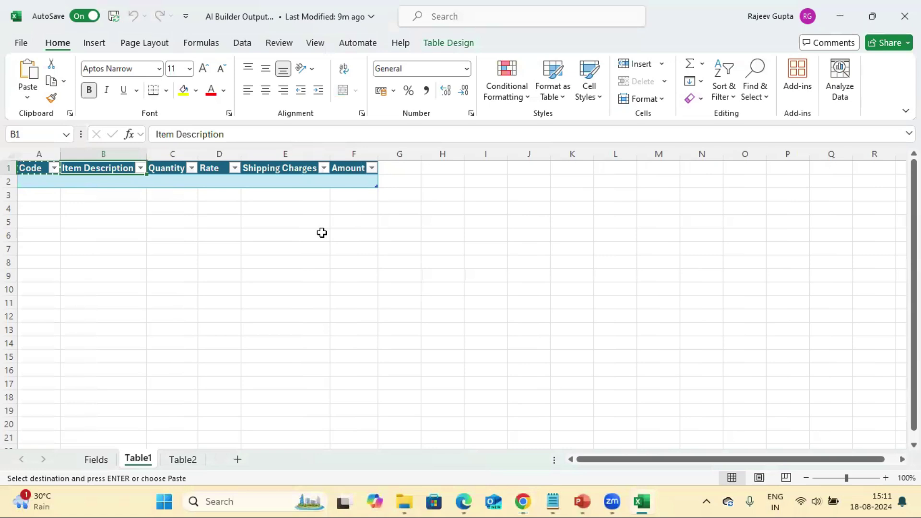
{"action": "left_click", "coordinate": [402, 233]}
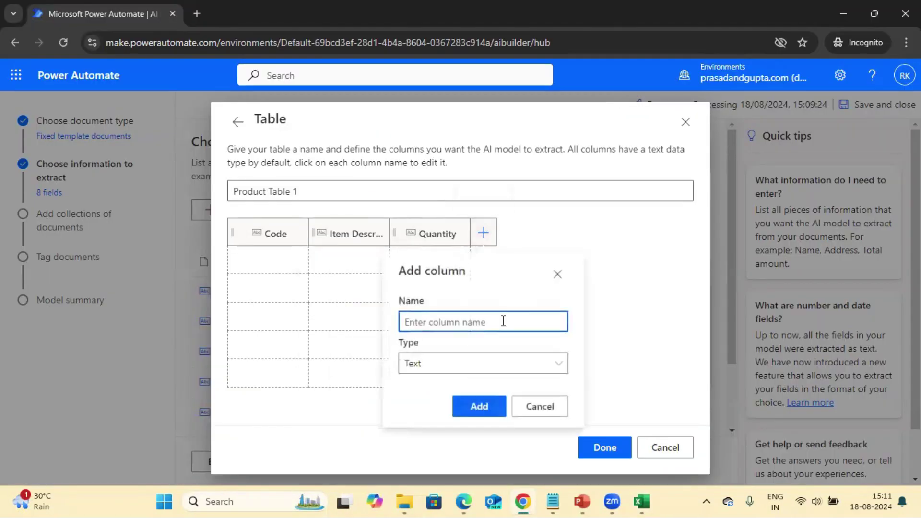
{"action": "key", "text": "alt+Tab"}
{"action": "left_click", "coordinate": [651, 235]}
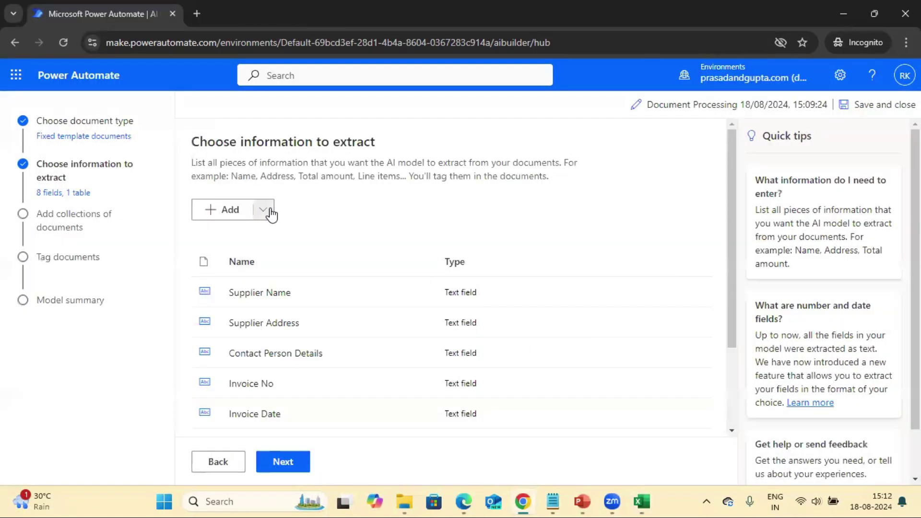
Add another table to the information to extract and name it Product Table 2.
{"action": "left_click", "coordinate": [262, 210]}
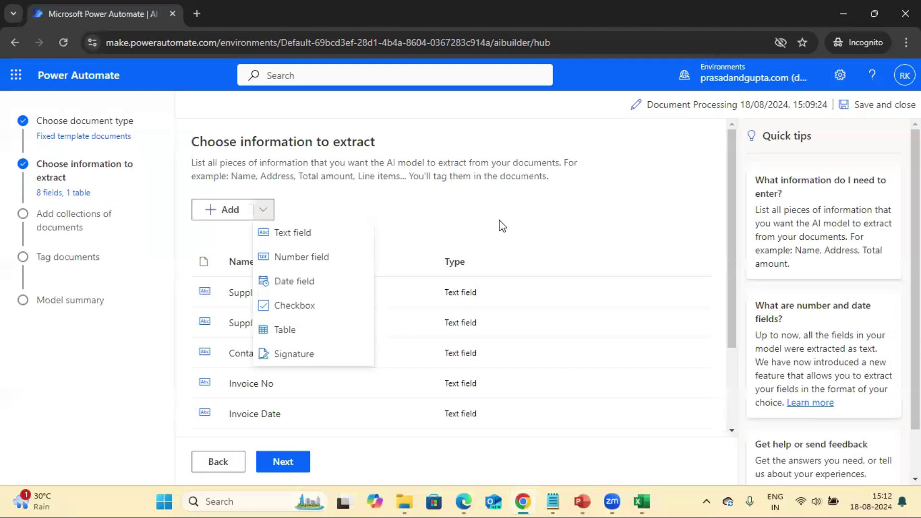
{"action": "left_click_drag", "start_coordinate": [731, 231], "coordinate": [735, 257]}
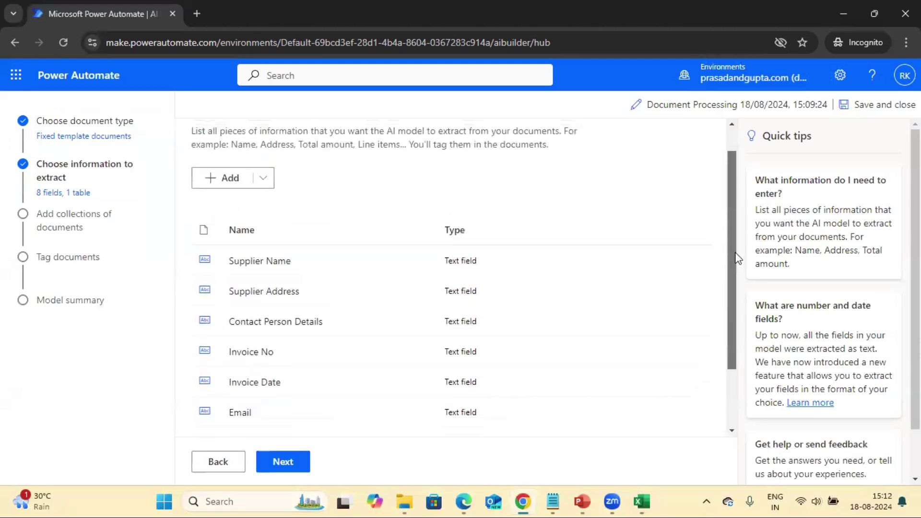
{"action": "left_click", "coordinate": [266, 184]}
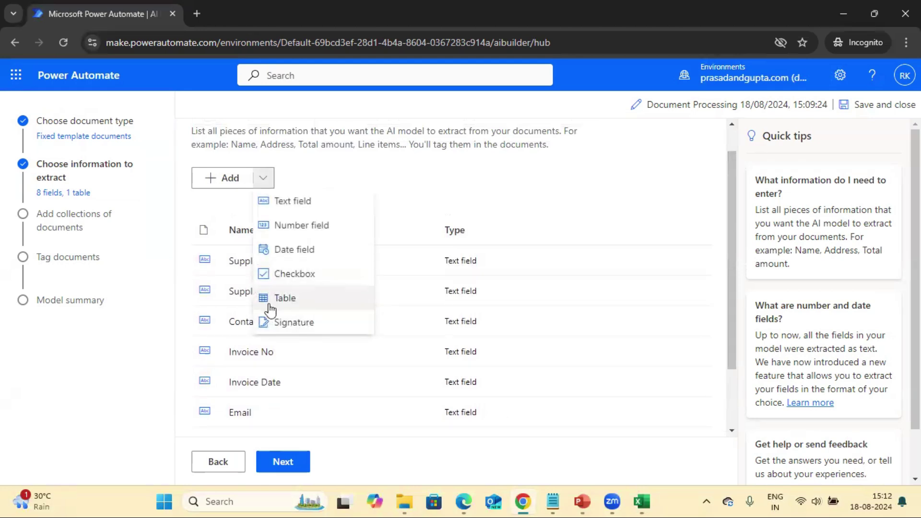
{"action": "left_click", "coordinate": [303, 296]}
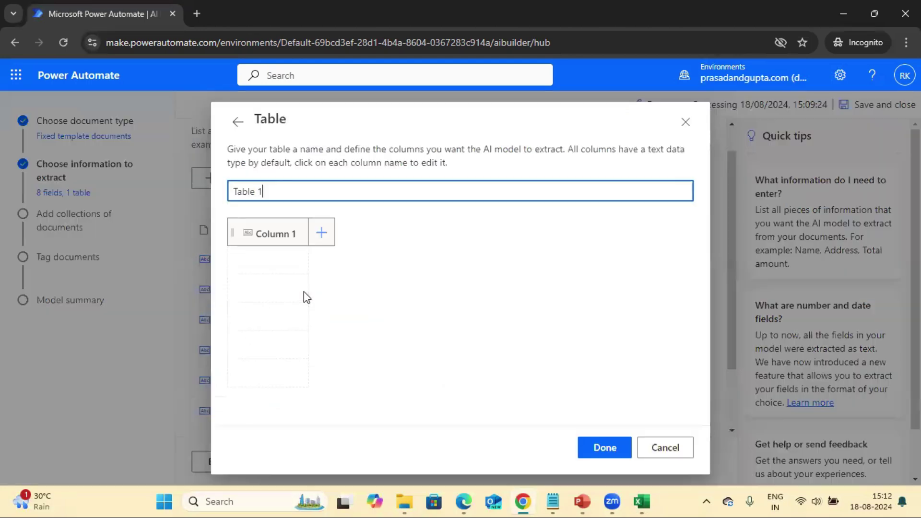
{"action": "triple_click", "coordinate": [324, 201]}
{"action": "key", "text": "BackSpace"}
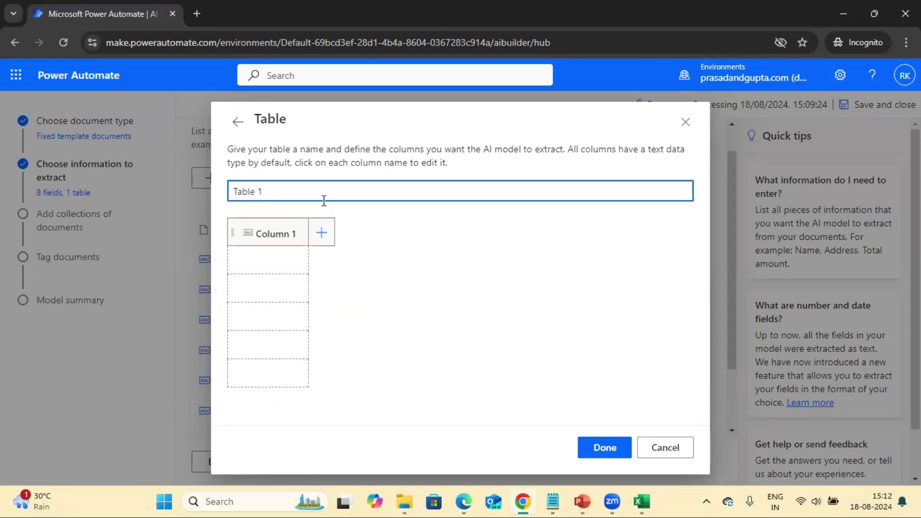
{"action": "type", "text": "Product"}
Name the first column of Product Table 2 Quantity, copying the header from the workbook's Table2 sheet.
{"action": "key", "text": "alt+Tab"}
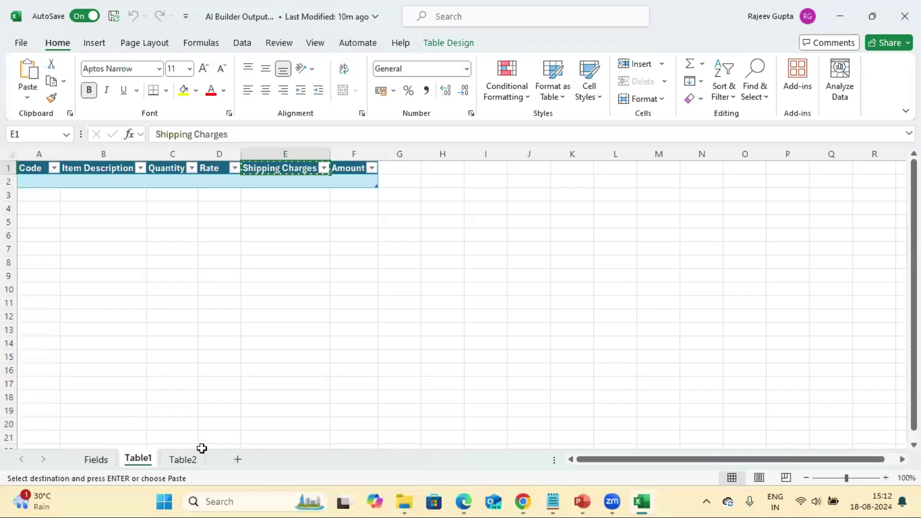
{"action": "left_click", "coordinate": [181, 459]}
{"action": "key", "text": "Left"}
{"action": "key", "text": "Up"}
{"action": "key", "text": "Up"}
{"action": "key", "text": "Up"}
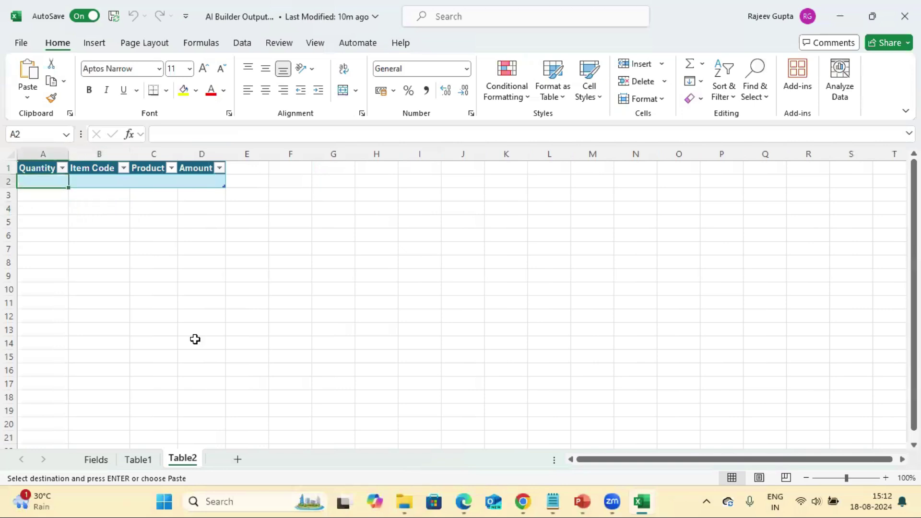
{"action": "key", "text": "ctrl+c"}
{"action": "key", "text": "alt+Tab"}
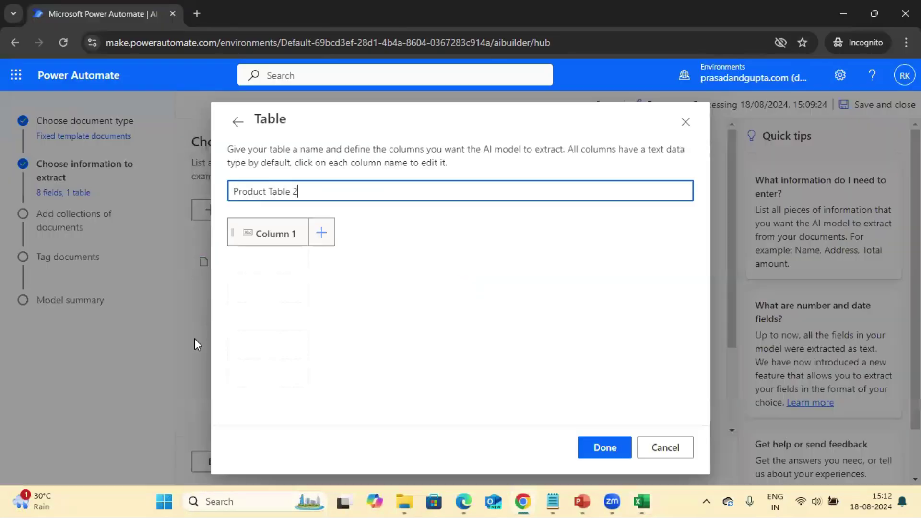
{"action": "left_click", "coordinate": [269, 237]}
{"action": "key", "text": "ctrl+v"}
Add text columns named Item Code and Product, taking the Product header from the workbook's Table2 sheet.
{"action": "left_click", "coordinate": [322, 233]}
{"action": "type", "text": "Item Code"}
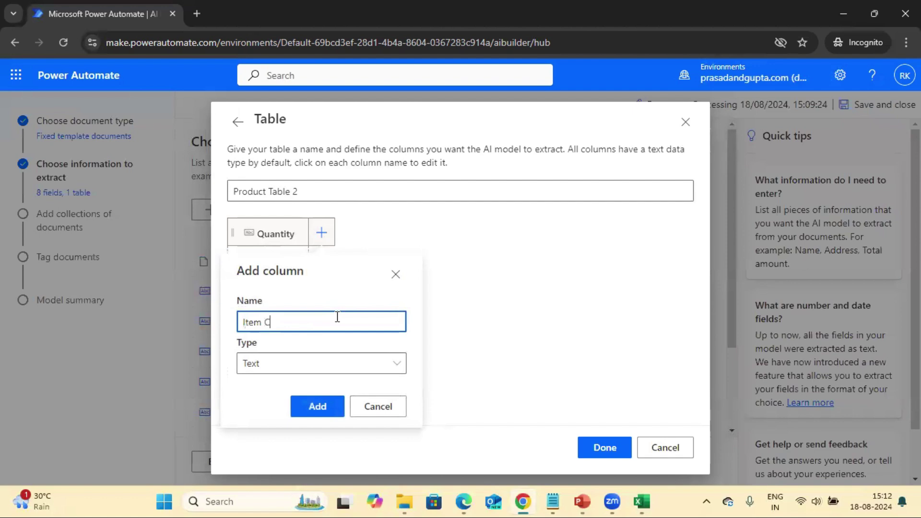
{"action": "key", "text": "alt+Tab"}
{"action": "key", "text": "Right"}
{"action": "key", "text": "Right"}
{"action": "key", "text": "ctrl+c"}
{"action": "key", "text": "alt+Tab"}
{"action": "left_click", "coordinate": [402, 232]}
{"action": "key", "text": "ctrl+v"}
Add a text column named Amount and save Product Table 2.
{"action": "left_click", "coordinate": [482, 233]}
{"action": "type", "text": "Amount"}
{"action": "left_click", "coordinate": [479, 407]}
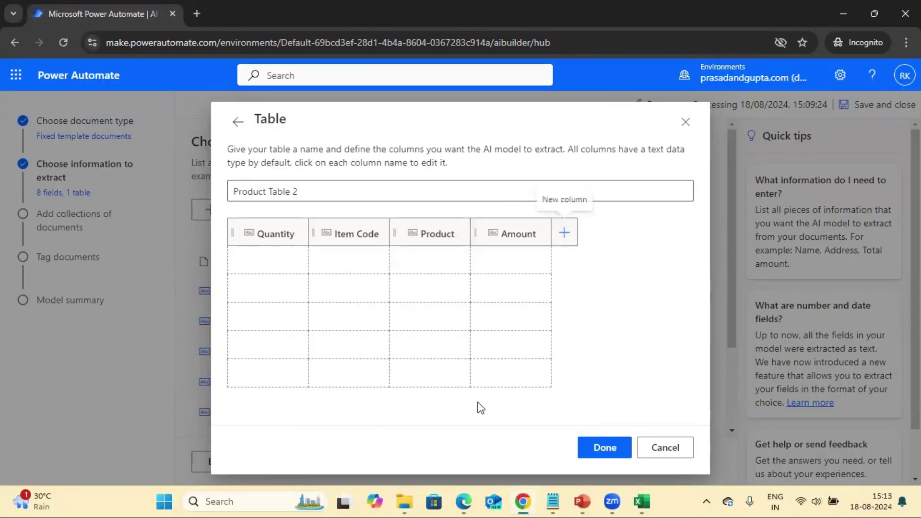
{"action": "left_click", "coordinate": [604, 447]}
Continue to the document collections and create a new collection.
{"action": "left_click_drag", "start_coordinate": [737, 391], "coordinate": [730, 326]}
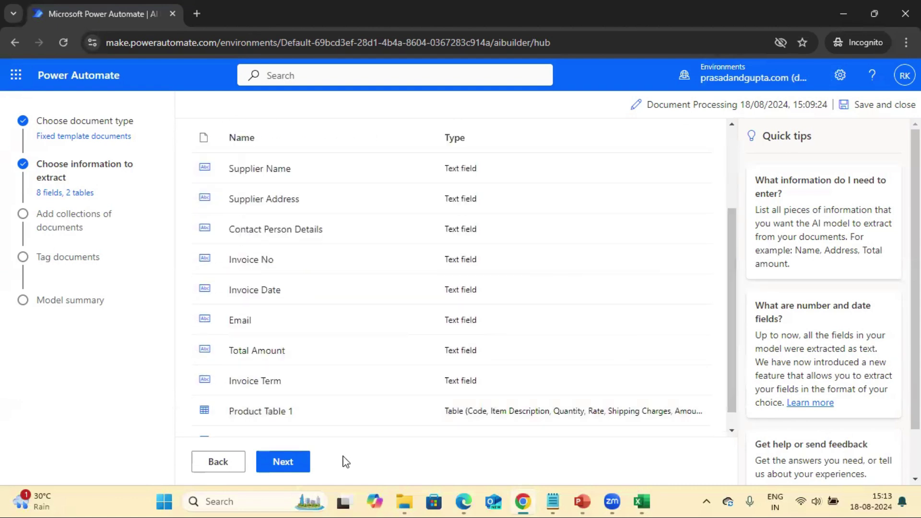
{"action": "left_click", "coordinate": [281, 463]}
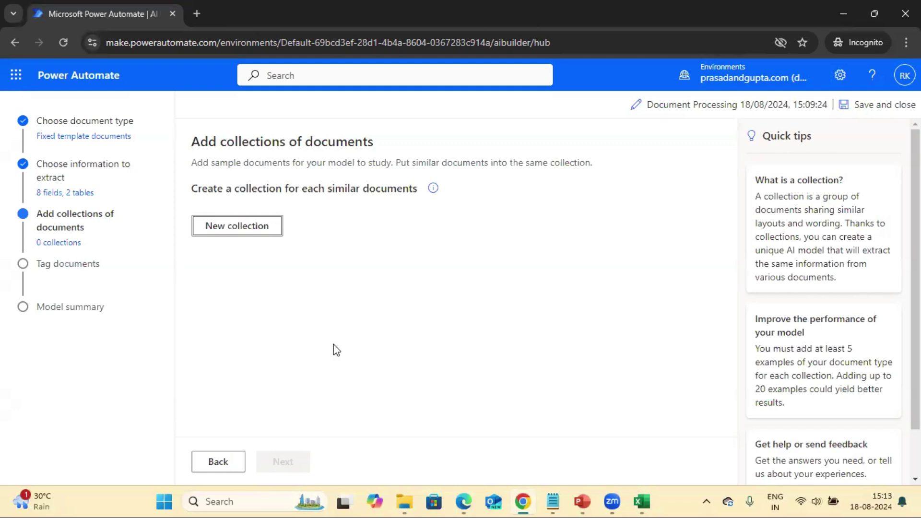
{"action": "left_click", "coordinate": [260, 235]}
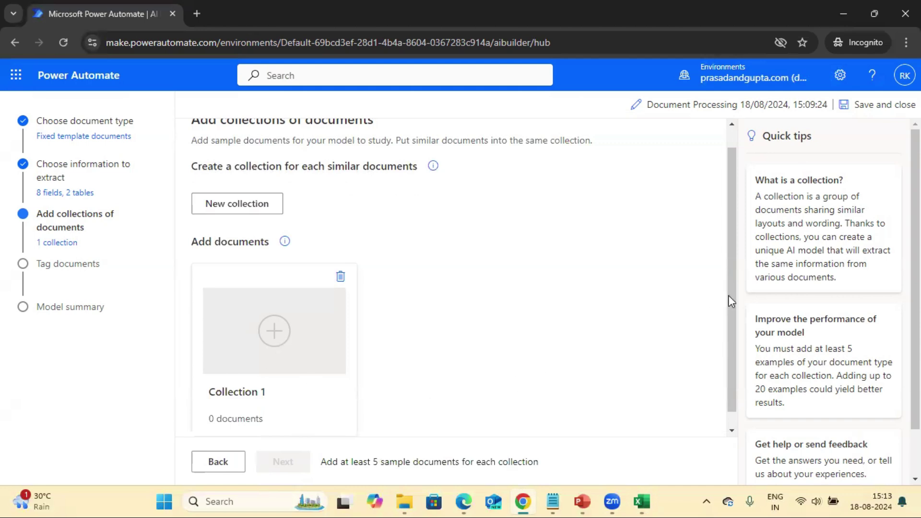
Upload the five sample invoice PDFs from My device to Collection 1 and finish adding documents.
{"action": "scroll", "coordinate": [729, 299], "scroll_direction": "down", "scroll_amount": 1}
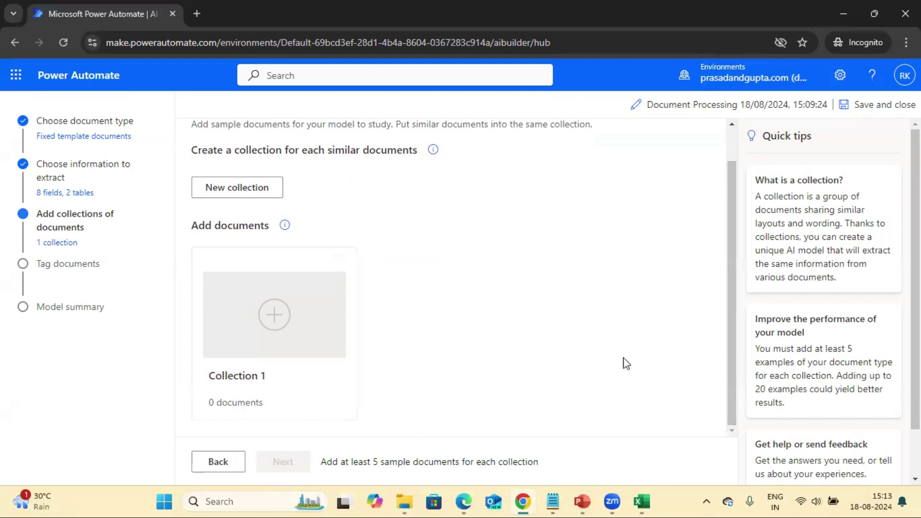
{"action": "left_click", "coordinate": [279, 322]}
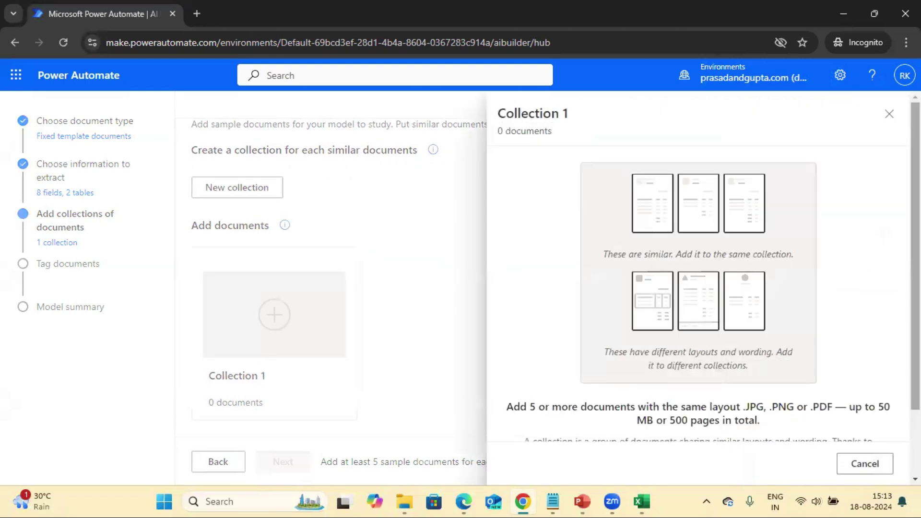
{"action": "scroll", "coordinate": [720, 374], "scroll_direction": "down", "scroll_amount": 2}
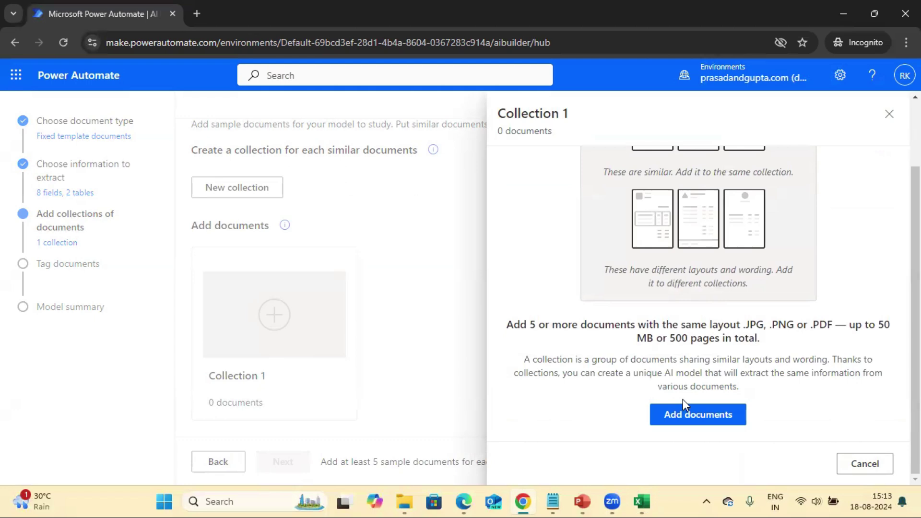
{"action": "left_click", "coordinate": [705, 415]}
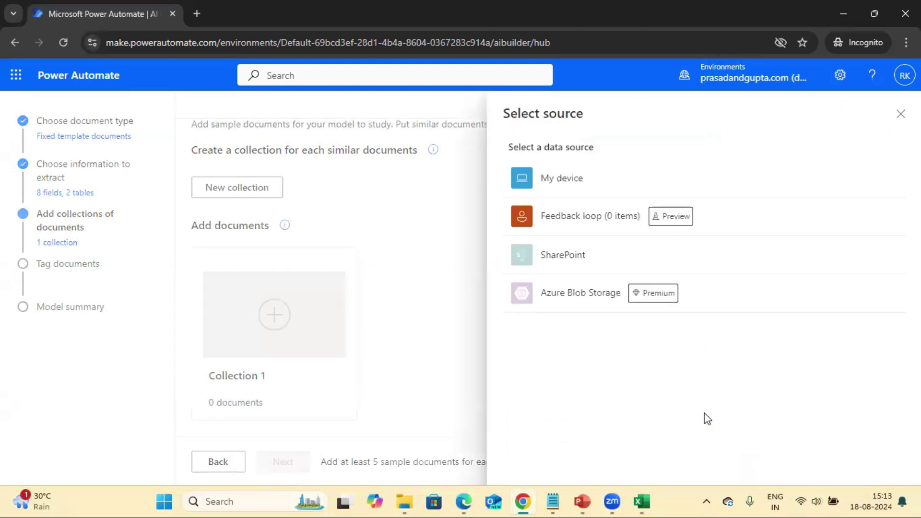
{"action": "left_click", "coordinate": [420, 499]}
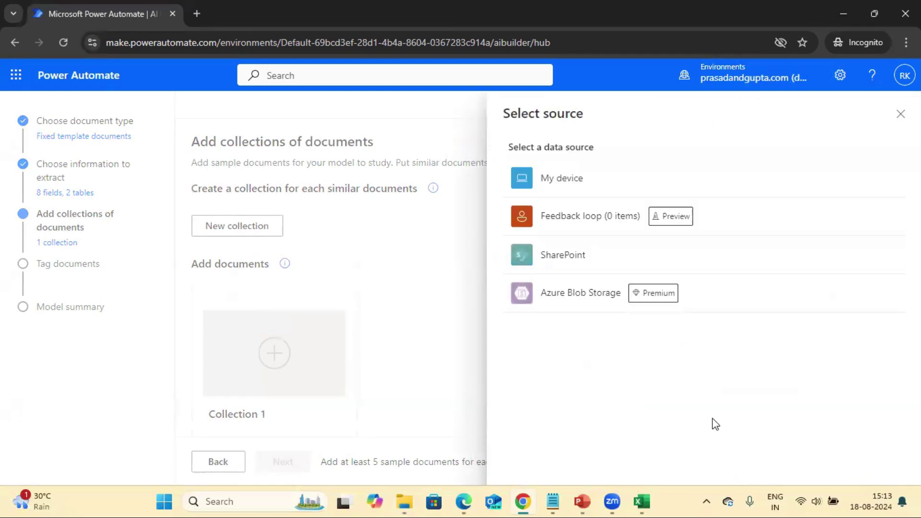
{"action": "left_click", "coordinate": [561, 182]}
{"action": "key", "text": "ctrl+v"}
{"action": "left_click", "coordinate": [526, 370]}
{"action": "key", "text": "ctrl+a"}
{"action": "left_click", "coordinate": [526, 371]}
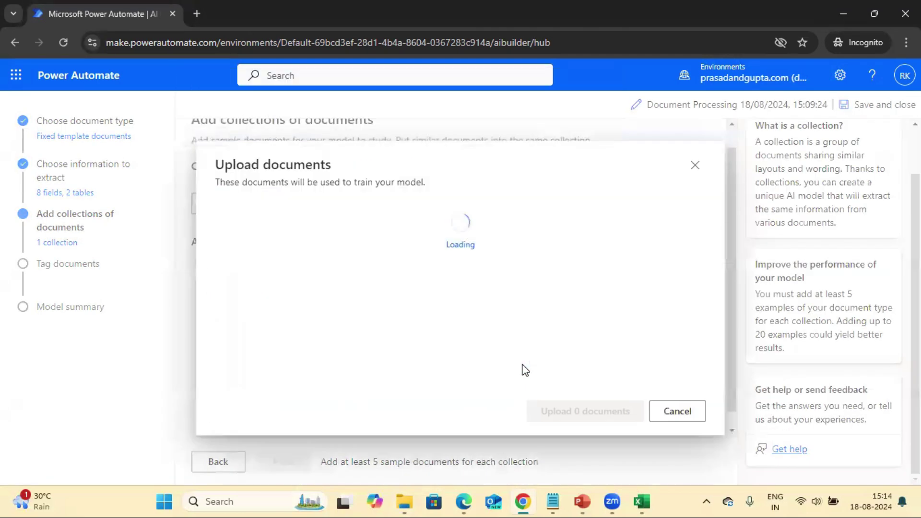
{"action": "left_click", "coordinate": [612, 410]}
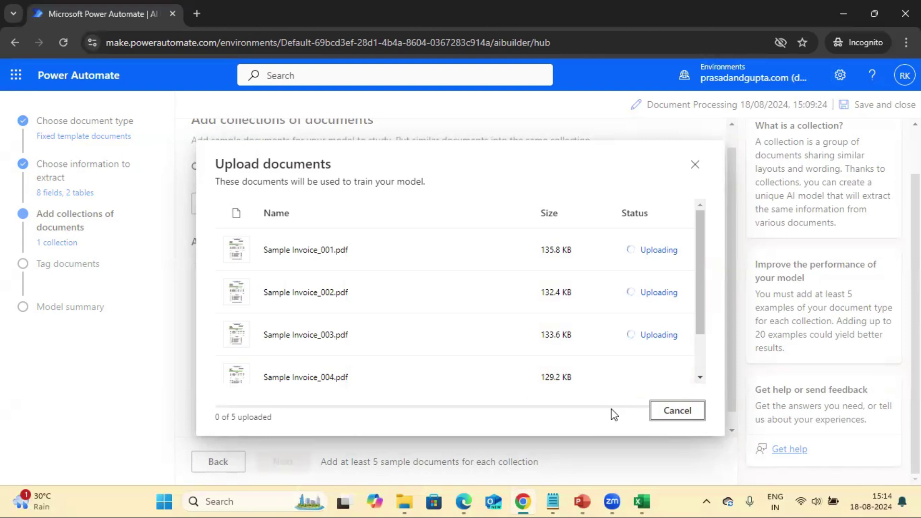
{"action": "left_click", "coordinate": [685, 428]}
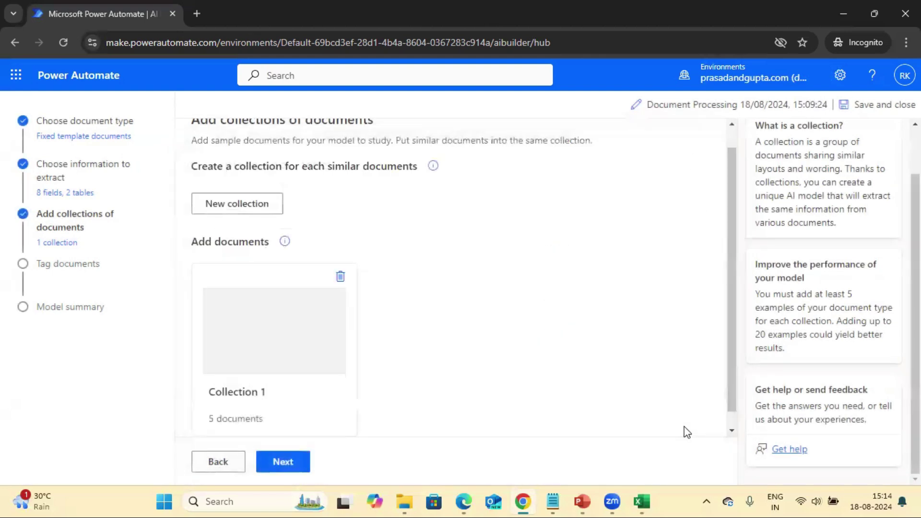
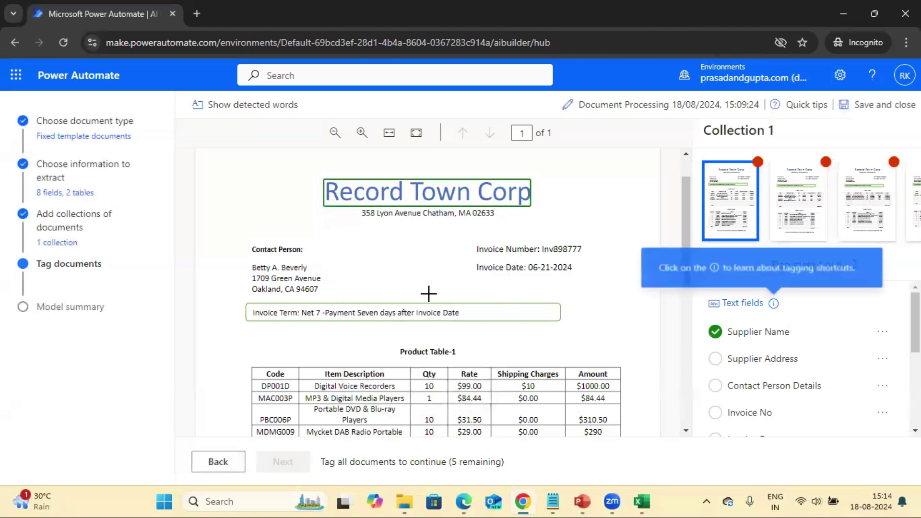
Tag the Supplier Address, Contact Person Details, Invoice No and Invoice Date values on the first sample invoice.
{"action": "left_click", "coordinate": [429, 323]}
{"action": "left_click_drag", "start_coordinate": [250, 262], "coordinate": [322, 293]}
{"action": "left_click", "coordinate": [408, 340]}
{"action": "left_click_drag", "start_coordinate": [539, 244], "coordinate": [583, 254]}
{"action": "left_click", "coordinate": [432, 321]}
{"action": "left_click_drag", "start_coordinate": [526, 262], "coordinate": [573, 272]}
{"action": "left_click", "coordinate": [419, 342]}
Tag the payment term text as Invoice Term and the Product Table-1 total as Total Amount.
{"action": "scroll", "coordinate": [686, 256], "scroll_direction": "down", "scroll_amount": 3}
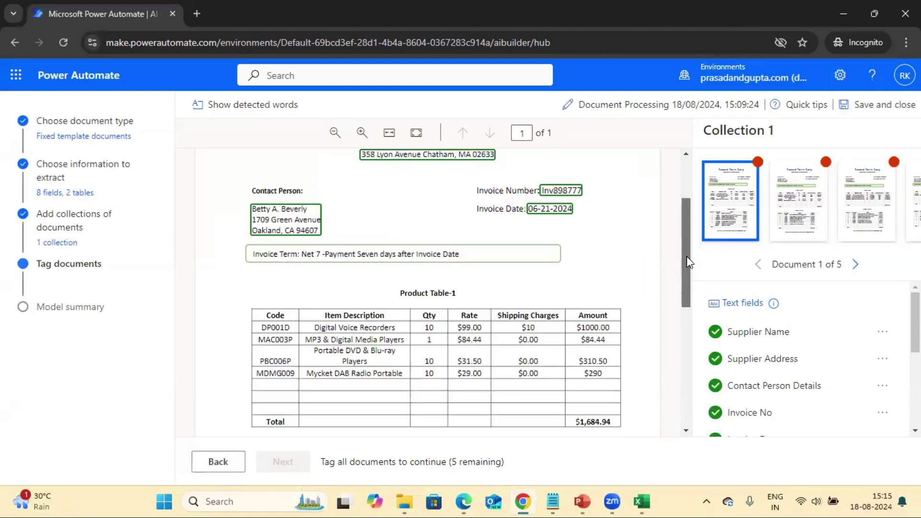
{"action": "left_click_drag", "start_coordinate": [300, 238], "coordinate": [462, 248]}
{"action": "left_click", "coordinate": [549, 378]}
{"action": "scroll", "coordinate": [686, 276], "scroll_direction": "down", "scroll_amount": 3}
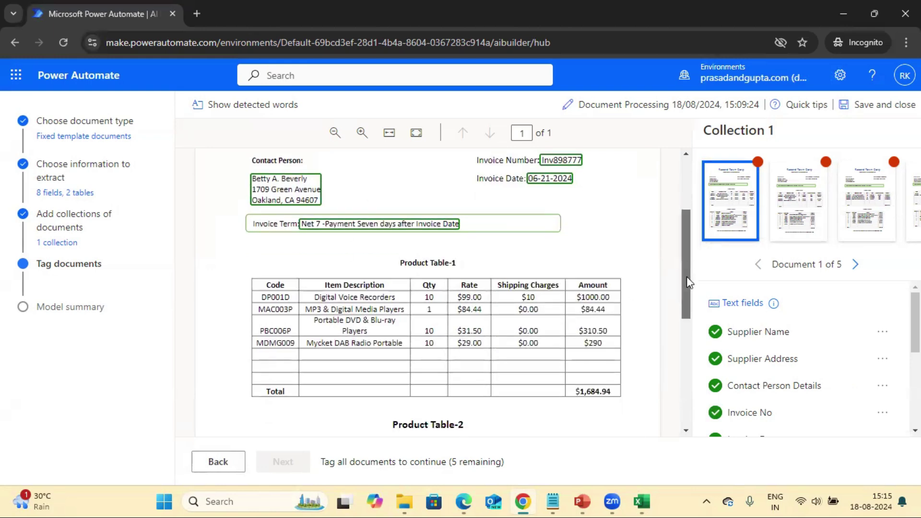
{"action": "left_click_drag", "start_coordinate": [574, 324], "coordinate": [611, 335]}
{"action": "left_click", "coordinate": [455, 232]}
Mark the Product Table-1 area, excluding its total row, and tag it as Product Table 1.
{"action": "scroll", "coordinate": [685, 231], "scroll_direction": "up", "scroll_amount": 1}
{"action": "scroll", "coordinate": [685, 240], "scroll_direction": "down", "scroll_amount": 1}
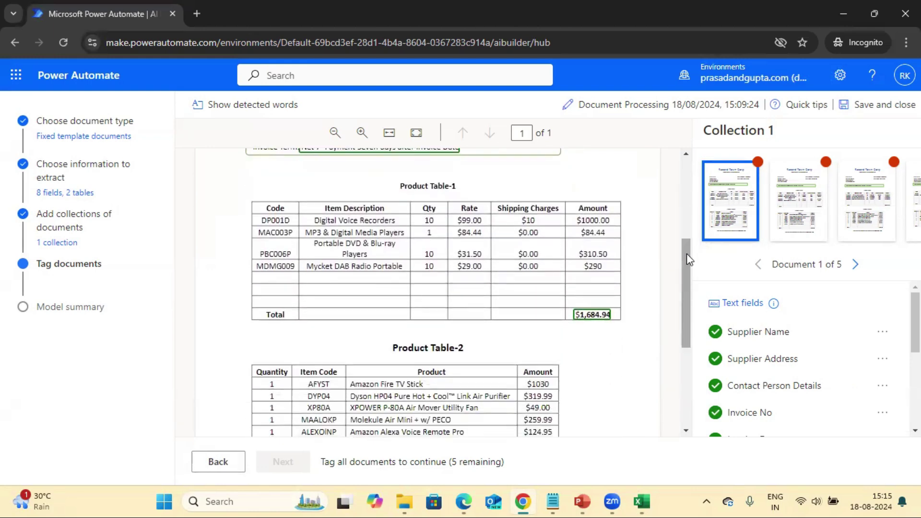
{"action": "left_click_drag", "start_coordinate": [252, 200], "coordinate": [622, 306]}
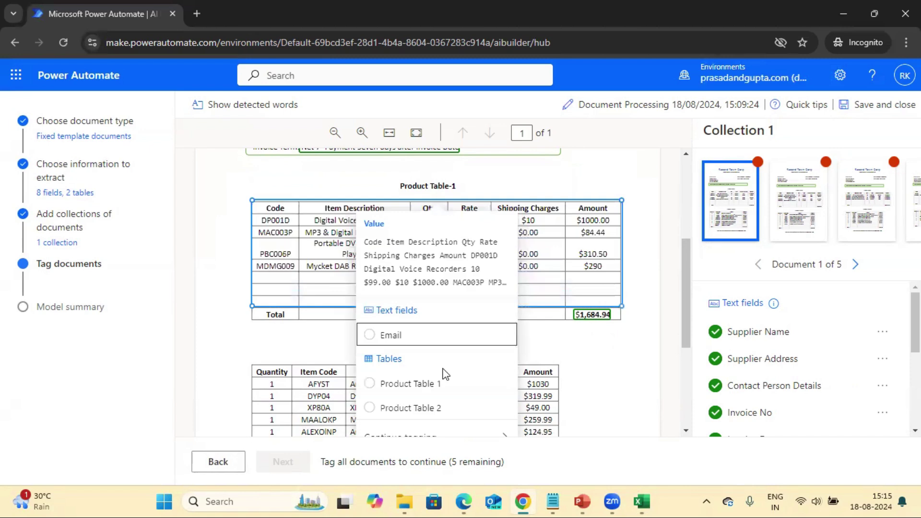
{"action": "left_click", "coordinate": [409, 383]}
{"action": "left_click", "coordinate": [477, 109]}
Divide the tagged Product Table 1 area into rows and six columns along its printed gridlines.
{"action": "left_click", "coordinate": [295, 236]}
{"action": "left_click", "coordinate": [296, 248]}
{"action": "left_click", "coordinate": [298, 282]}
{"action": "left_click", "coordinate": [298, 293]}
{"action": "left_click", "coordinate": [299, 230], "text": "ctrl"}
{"action": "left_click", "coordinate": [410, 230], "text": "ctrl"}
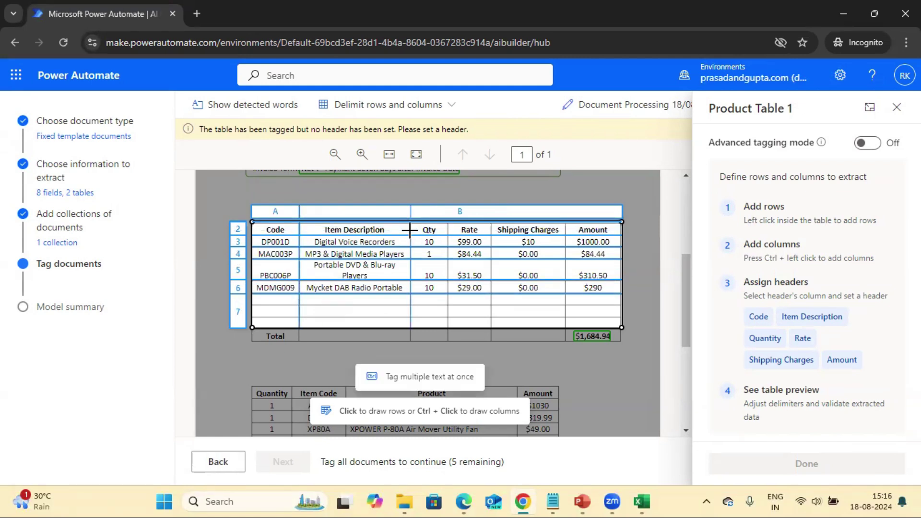
{"action": "left_click", "coordinate": [447, 230], "text": "ctrl"}
{"action": "left_click", "coordinate": [491, 230], "text": "ctrl"}
{"action": "left_click", "coordinate": [565, 230], "text": "ctrl"}
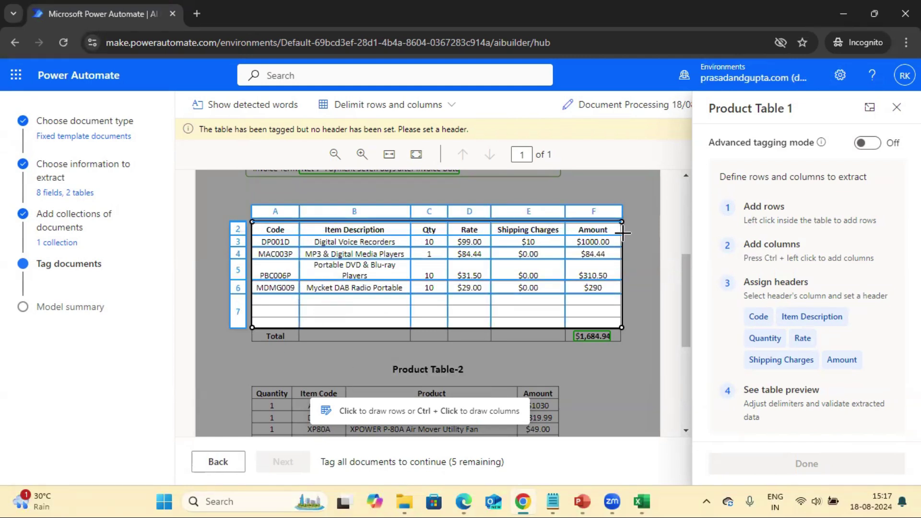
Assign the headers Code, Item Description, Quantity, Rate, Shipping Charges and Amount to the columns and finish tagging Product Table 1.
{"action": "left_click", "coordinate": [317, 211]}
{"action": "left_click", "coordinate": [287, 230]}
{"action": "left_click", "coordinate": [429, 189]}
{"action": "left_click", "coordinate": [449, 208]}
{"action": "left_click", "coordinate": [469, 190]}
{"action": "left_click", "coordinate": [487, 208]}
{"action": "left_click", "coordinate": [528, 190]}
{"action": "left_click", "coordinate": [532, 208]}
{"action": "left_click", "coordinate": [593, 189]}
{"action": "left_click", "coordinate": [604, 208]}
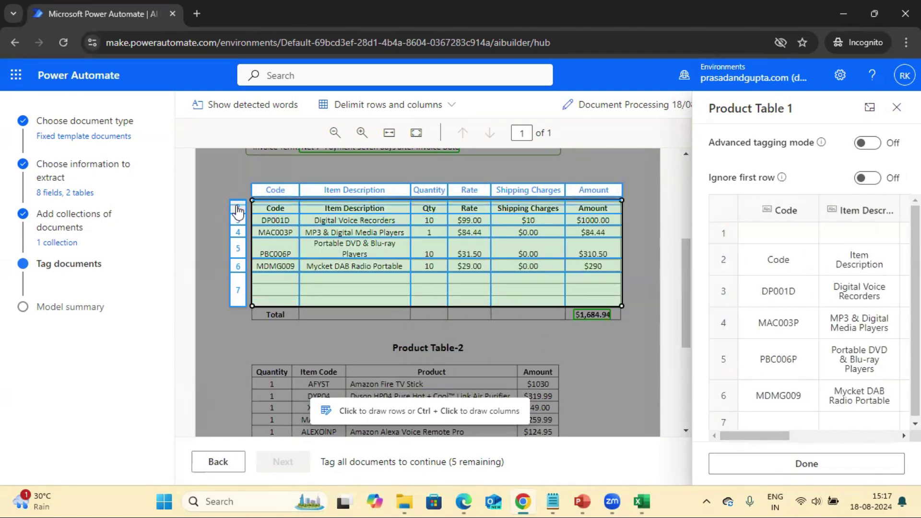
{"action": "scroll", "coordinate": [756, 437], "scroll_direction": "right", "scroll_amount": 2}
{"action": "left_click", "coordinate": [815, 468]}
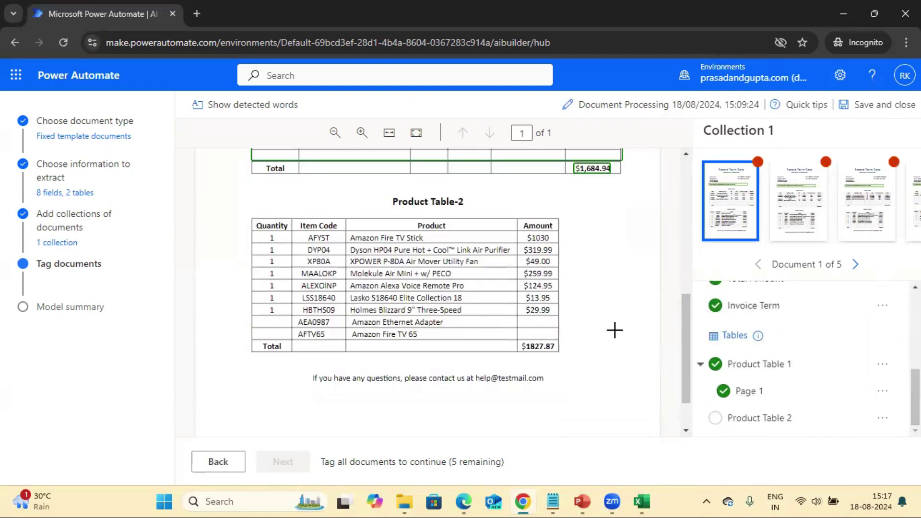
Mark the Product Table-2 area, excluding its total row, and tag it as Product Table 2.
{"action": "mouse_move", "coordinate": [685, 331]}
{"action": "left_mouse_down"}
{"action": "mouse_move", "coordinate": [696, 272]}
{"action": "mouse_move", "coordinate": [692, 338]}
{"action": "left_mouse_up"}
{"action": "left_click_drag", "start_coordinate": [250, 215], "coordinate": [557, 350]}
{"action": "left_click", "coordinate": [366, 403]}
Divide the tagged Product Table 2 area into ten rows and four columns along its printed gridlines.
{"action": "left_click", "coordinate": [331, 253]}
{"action": "left_click", "coordinate": [302, 289]}
{"action": "left_click", "coordinate": [302, 301]}
{"action": "left_click", "coordinate": [301, 313]}
{"action": "left_click", "coordinate": [301, 325]}
{"action": "left_click", "coordinate": [301, 337]}
{"action": "left_click", "coordinate": [301, 349]}
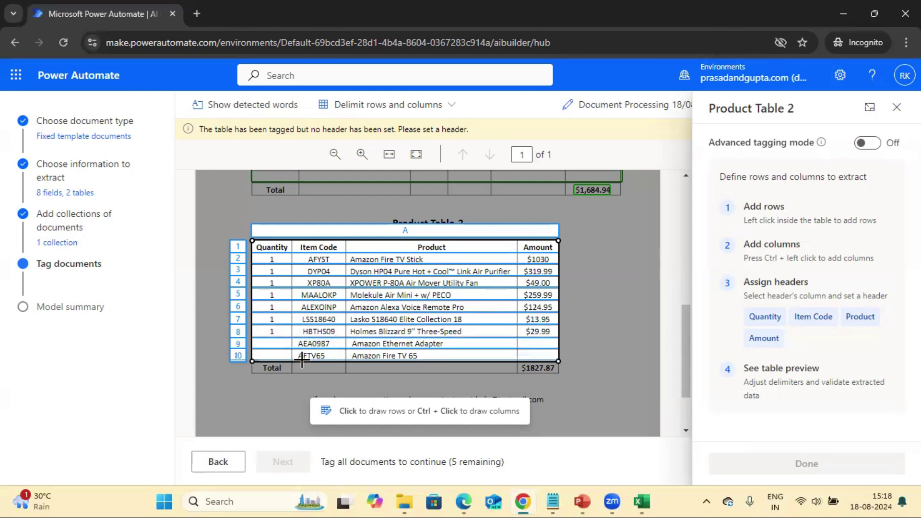
{"action": "left_click", "coordinate": [292, 258], "text": "ctrl"}
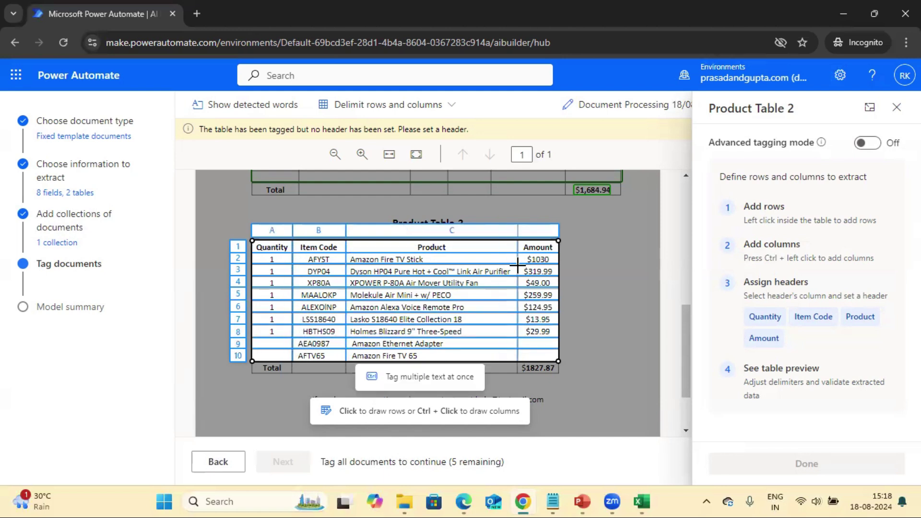
Assign the headers Quantity, Item Code, Product and Amount to Product Table 2's columns and review the table preview.
{"action": "left_click", "coordinate": [272, 230]}
{"action": "left_click", "coordinate": [288, 252]}
{"action": "left_click", "coordinate": [318, 208]}
{"action": "left_click", "coordinate": [336, 228]}
{"action": "left_click", "coordinate": [431, 209]}
{"action": "left_click", "coordinate": [365, 229]}
{"action": "left_click", "coordinate": [531, 210]}
{"action": "left_click", "coordinate": [556, 229]}
{"action": "mouse_move", "coordinate": [745, 437]}
{"action": "left_mouse_down"}
{"action": "mouse_move", "coordinate": [830, 437]}
{"action": "mouse_move", "coordinate": [731, 437]}
{"action": "left_mouse_up"}
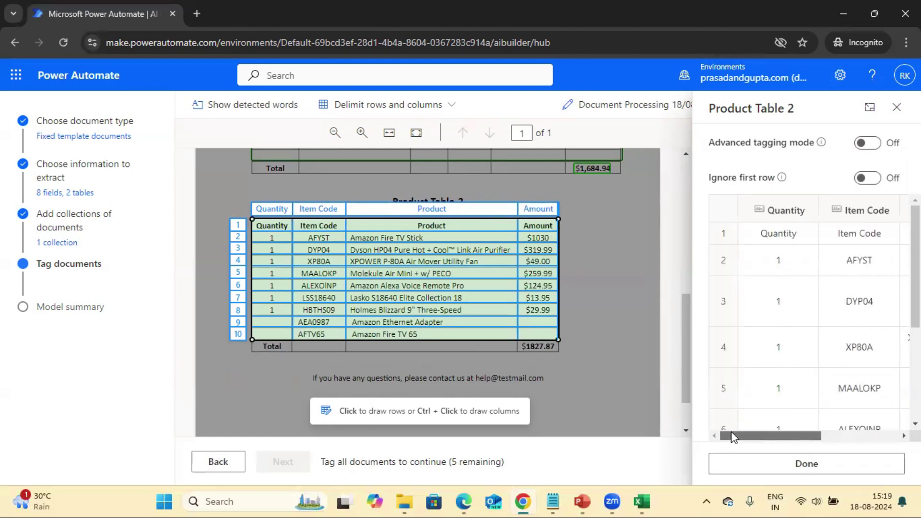
{"action": "scroll", "coordinate": [815, 312], "scroll_direction": "down", "scroll_amount": 4}
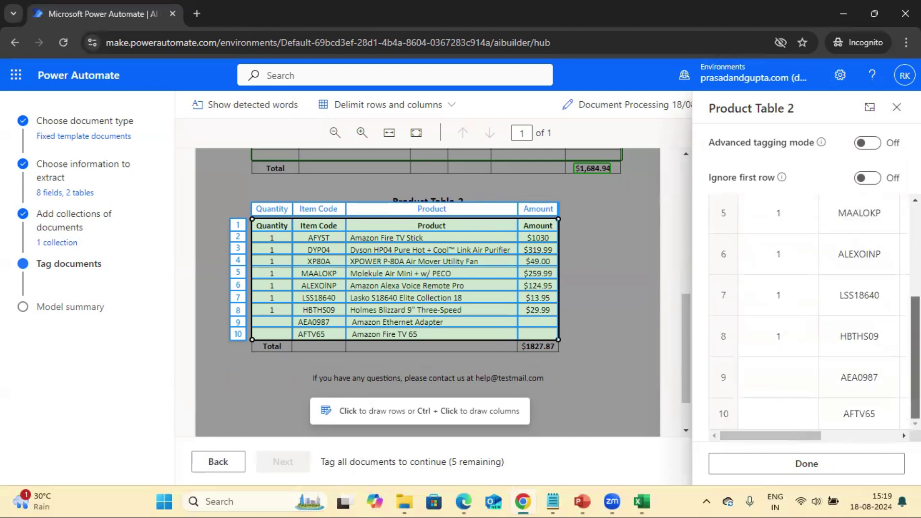
{"action": "left_click_drag", "start_coordinate": [767, 436], "coordinate": [847, 436]}
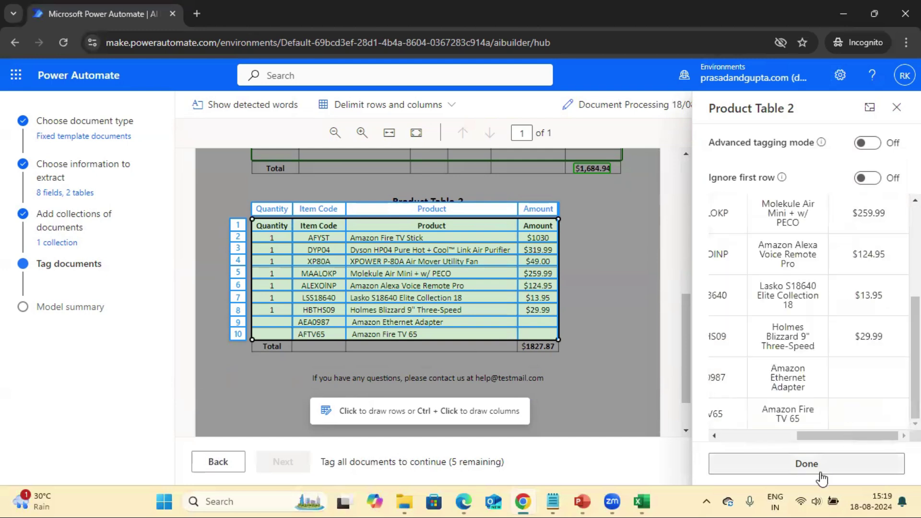
Finish Product Table 2 on the first invoice and open the second invoice at a larger size for tagging.
{"action": "left_click", "coordinate": [807, 464]}
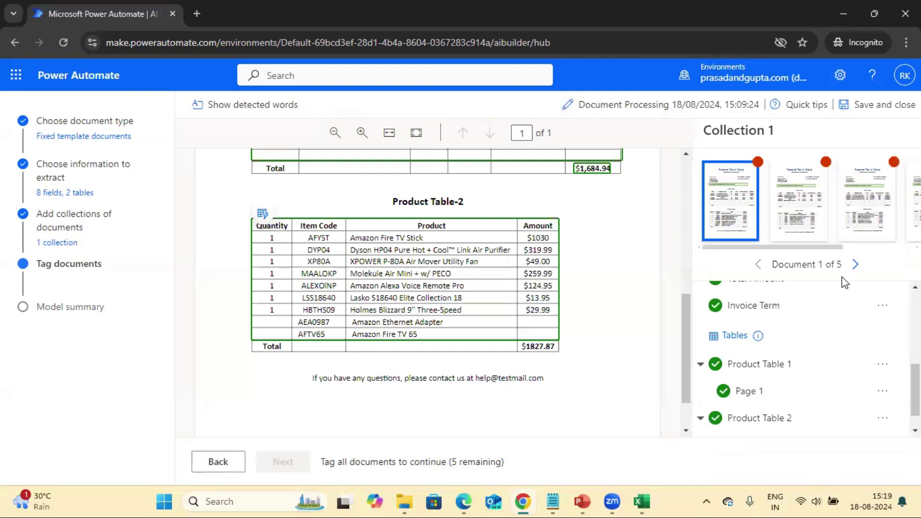
{"action": "left_click", "coordinate": [800, 215]}
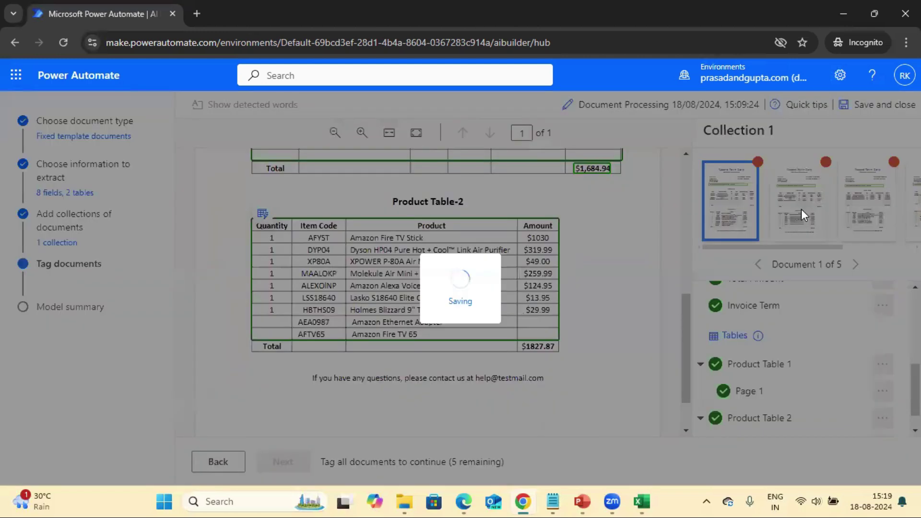
{"action": "left_click", "coordinate": [362, 133]}
Tag the company name, its address and the contact person block on the second invoice as Supplier Name, Supplier Address and Contact Person Details.
{"action": "left_click_drag", "start_coordinate": [305, 170], "coordinate": [559, 200]}
{"action": "left_click", "coordinate": [381, 253]}
{"action": "left_click_drag", "start_coordinate": [353, 209], "coordinate": [519, 216]}
{"action": "left_click", "coordinate": [364, 287]}
{"action": "left_click_drag", "start_coordinate": [210, 278], "coordinate": [317, 321]}
{"action": "scroll", "coordinate": [403, 216], "scroll_direction": "down", "scroll_amount": 3}
{"action": "scroll", "coordinate": [407, 201], "scroll_direction": "up", "scroll_amount": 3}
{"action": "left_click", "coordinate": [426, 162]}
Tag the invoice number and invoice date values on the second invoice as Invoice No and Invoice Date.
{"action": "left_click_drag", "start_coordinate": [587, 255], "coordinate": [653, 269]}
{"action": "left_click", "coordinate": [473, 335]}
{"action": "left_click_drag", "start_coordinate": [571, 277], "coordinate": [629, 293]}
{"action": "left_click", "coordinate": [450, 158]}
Tag Product Table-1's total value as Total Amount and the payment term text as Invoice Term on the second invoice.
{"action": "left_click_drag", "start_coordinate": [687, 211], "coordinate": [686, 283]}
{"action": "left_click_drag", "start_coordinate": [628, 312], "coordinate": [674, 324]}
{"action": "left_click", "coordinate": [505, 219]}
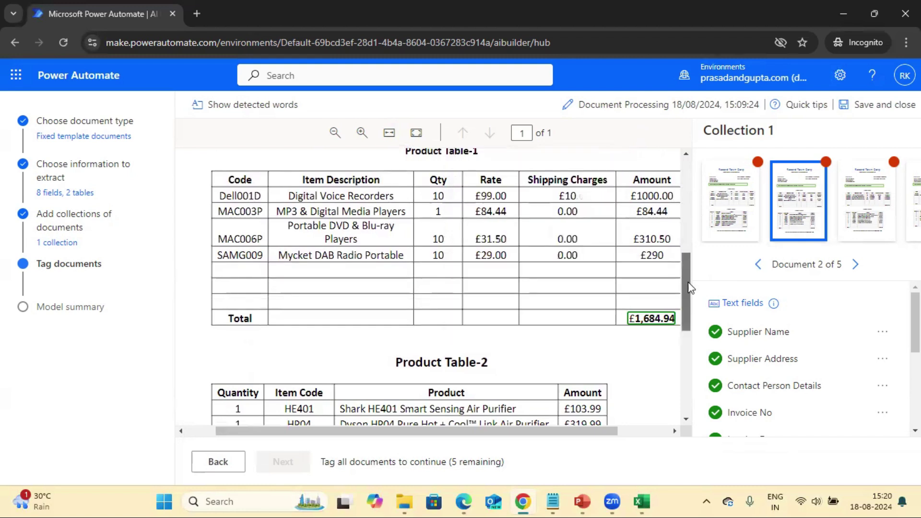
{"action": "scroll", "coordinate": [689, 281], "scroll_direction": "up", "scroll_amount": 3}
{"action": "left_click_drag", "start_coordinate": [349, 243], "coordinate": [485, 245]}
{"action": "left_click", "coordinate": [527, 352]}
Mark the second invoice's Product Table-1 area, excluding its total row, tag it as Product Table 1 and check the Code column's header assignment.
{"action": "scroll", "coordinate": [690, 271], "scroll_direction": "down", "scroll_amount": 2}
{"action": "left_click_drag", "start_coordinate": [456, 431], "coordinate": [473, 431]}
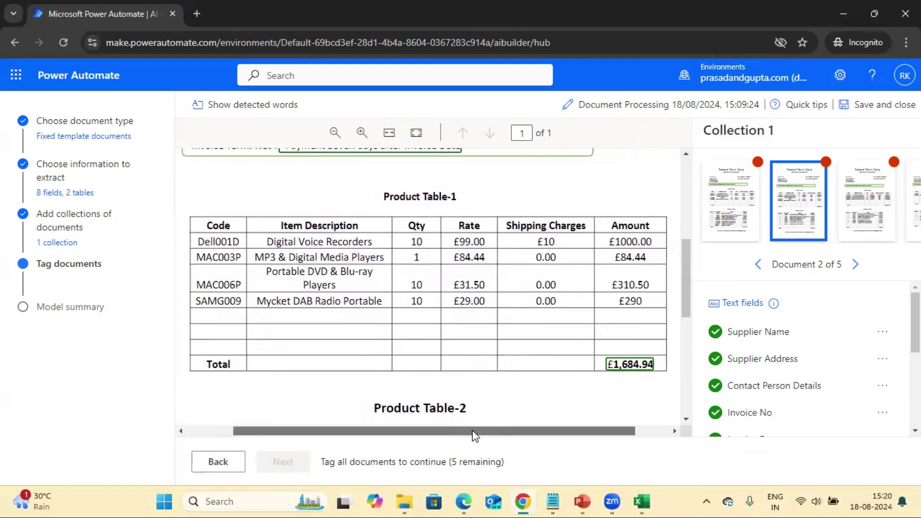
{"action": "left_click_drag", "start_coordinate": [189, 213], "coordinate": [662, 355]}
{"action": "left_click", "coordinate": [396, 400]}
{"action": "left_click", "coordinate": [218, 206]}
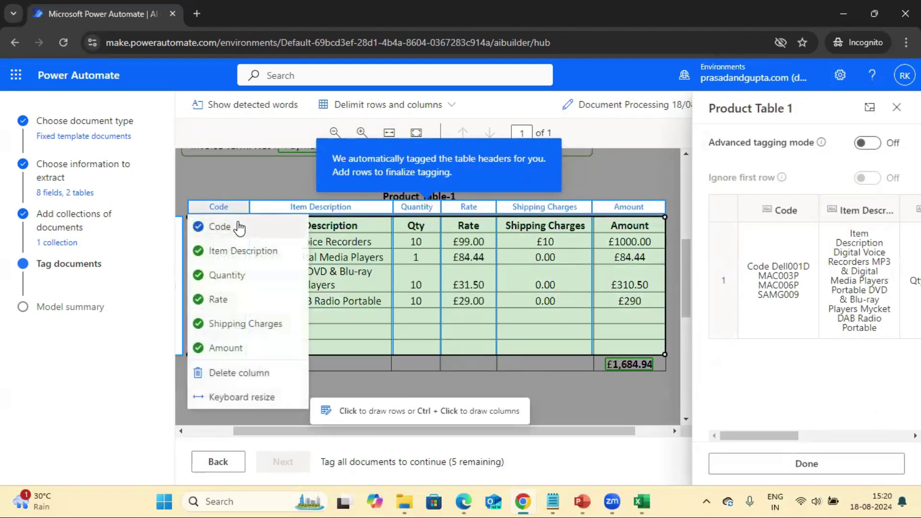
{"action": "key", "text": "Escape"}
Divide the second invoice's Product Table 1 into five rows along its gridlines and finish the table.
{"action": "left_click", "coordinate": [318, 233]}
{"action": "left_click", "coordinate": [318, 249]}
{"action": "left_click", "coordinate": [318, 265]}
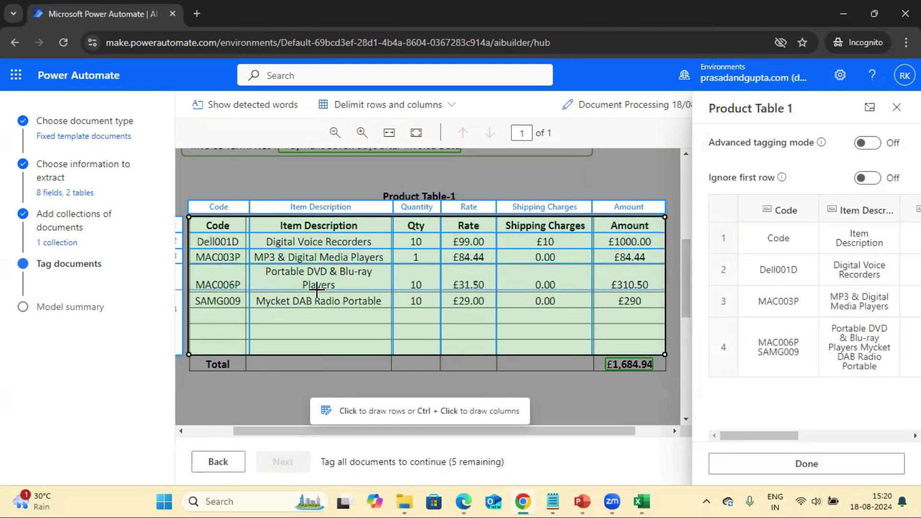
{"action": "left_click", "coordinate": [319, 293]}
{"action": "left_click", "coordinate": [807, 463]}
Mark the second invoice's Product Table-2 area, excluding its total row, and tag it as Product Table 2.
{"action": "scroll", "coordinate": [743, 403], "scroll_direction": "down", "scroll_amount": 5}
{"action": "left_click_drag", "start_coordinate": [514, 436], "coordinate": [477, 436]}
{"action": "left_click_drag", "start_coordinate": [235, 166], "coordinate": [631, 329]}
{"action": "left_click", "coordinate": [393, 347]}
Divide the second invoice's Product Table 2 into nine rows along its gridlines and finish the table.
{"action": "left_click", "coordinate": [282, 182]}
{"action": "left_click", "coordinate": [282, 198]}
{"action": "left_click", "coordinate": [282, 214]}
{"action": "left_click", "coordinate": [282, 229]}
{"action": "left_click", "coordinate": [283, 245]}
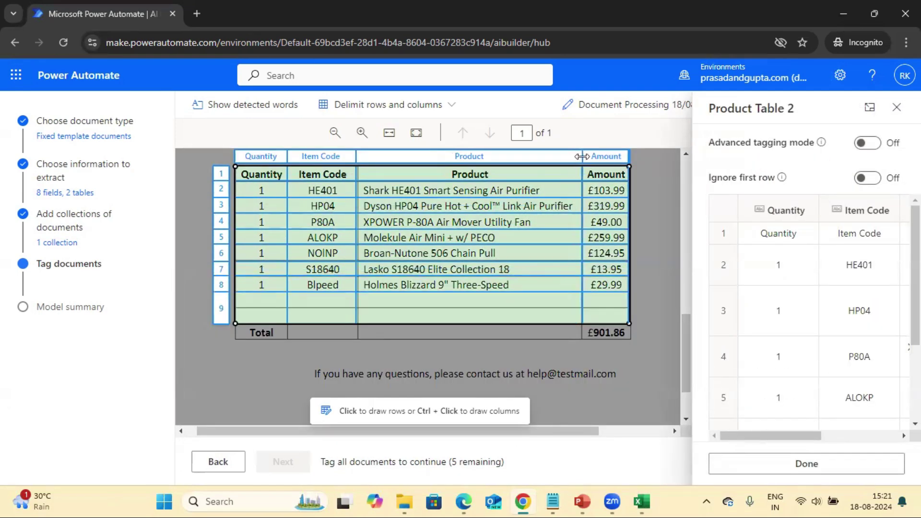
{"action": "left_click", "coordinate": [806, 464]}
Open the third invoice and tag its Supplier Name, Supplier Address and Contact Person Details.
{"action": "left_click", "coordinate": [871, 222]}
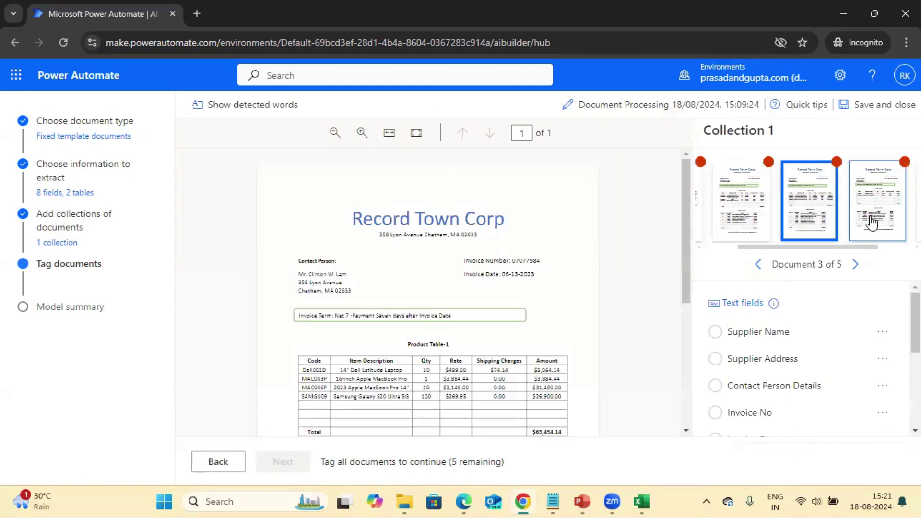
{"action": "left_click", "coordinate": [361, 132]}
{"action": "left_click_drag", "start_coordinate": [305, 184], "coordinate": [578, 213]}
{"action": "left_click", "coordinate": [432, 308]}
{"action": "left_click_drag", "start_coordinate": [351, 222], "coordinate": [527, 232]}
{"action": "left_click", "coordinate": [413, 333]}
{"action": "left_click_drag", "start_coordinate": [210, 291], "coordinate": [305, 330]}
{"action": "left_click", "coordinate": [413, 295]}
Tag the invoice number and invoice date values on the third invoice as Invoice No and Invoice Date.
{"action": "left_click", "coordinate": [607, 277]}
{"action": "left_click", "coordinate": [532, 356]}
{"action": "left_click", "coordinate": [600, 297]}
{"action": "left_click", "coordinate": [449, 174]}
Tag the payment term text as Invoice Term and Product Table-1's total value as Total Amount on the third invoice.
{"action": "scroll", "coordinate": [431, 287], "scroll_direction": "down", "scroll_amount": 2}
{"action": "left_click_drag", "start_coordinate": [273, 272], "coordinate": [484, 273]}
{"action": "left_click", "coordinate": [543, 404]}
{"action": "scroll", "coordinate": [541, 295], "scroll_direction": "down", "scroll_amount": 5}
{"action": "left_click_drag", "start_coordinate": [652, 284], "coordinate": [702, 296]}
{"action": "left_click", "coordinate": [483, 189]}
Mark the third invoice's Product Table-1 area, excluding its total row, and tag it as Product Table 1.
{"action": "scroll", "coordinate": [479, 288], "scroll_direction": "up", "scroll_amount": 3}
{"action": "left_click_drag", "start_coordinate": [482, 432], "coordinate": [501, 431]}
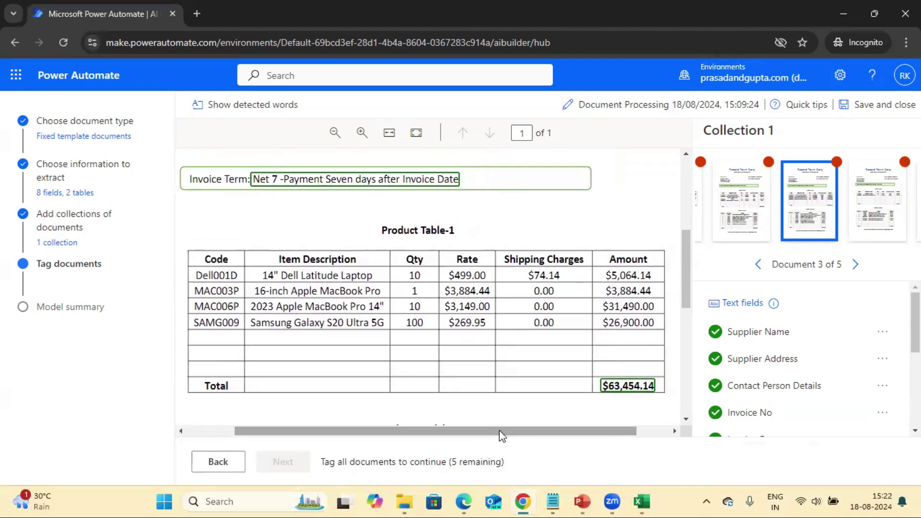
{"action": "scroll", "coordinate": [336, 312], "scroll_direction": "down", "scroll_amount": 1}
{"action": "left_click_drag", "start_coordinate": [189, 205], "coordinate": [665, 342]}
{"action": "left_click", "coordinate": [394, 387]}
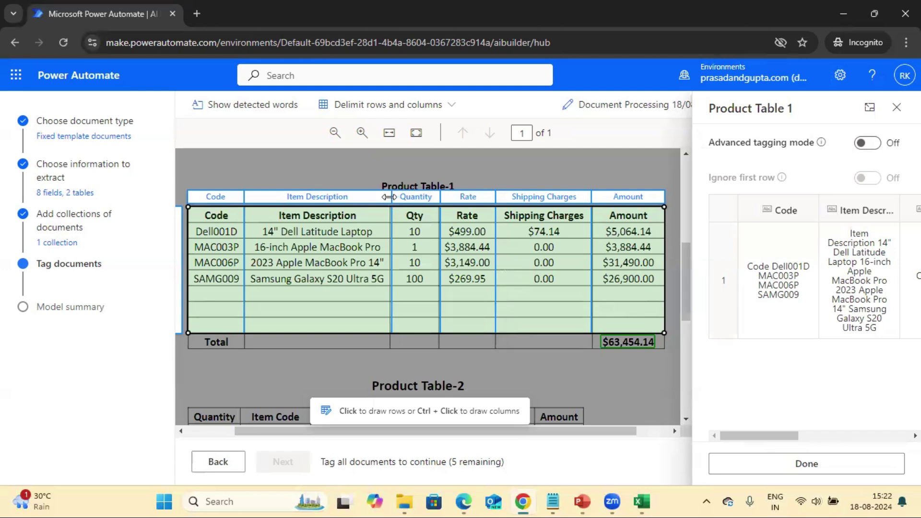
Align the boundary between Item Description and Quantity with its gridline and divide the third invoice's Product Table 1 into five rows.
{"action": "left_click_drag", "start_coordinate": [388, 199], "coordinate": [387, 196]}
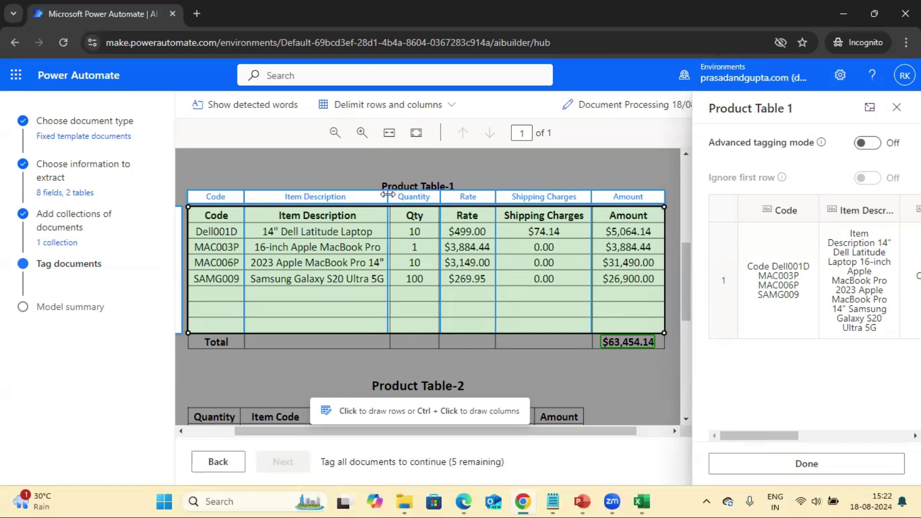
{"action": "left_click", "coordinate": [281, 222]}
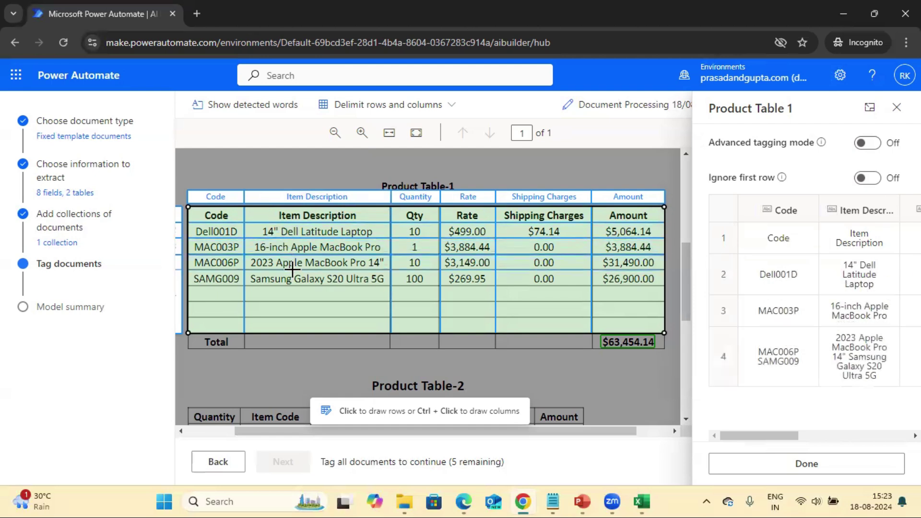
{"action": "left_click", "coordinate": [288, 270]}
{"action": "left_click", "coordinate": [216, 197]}
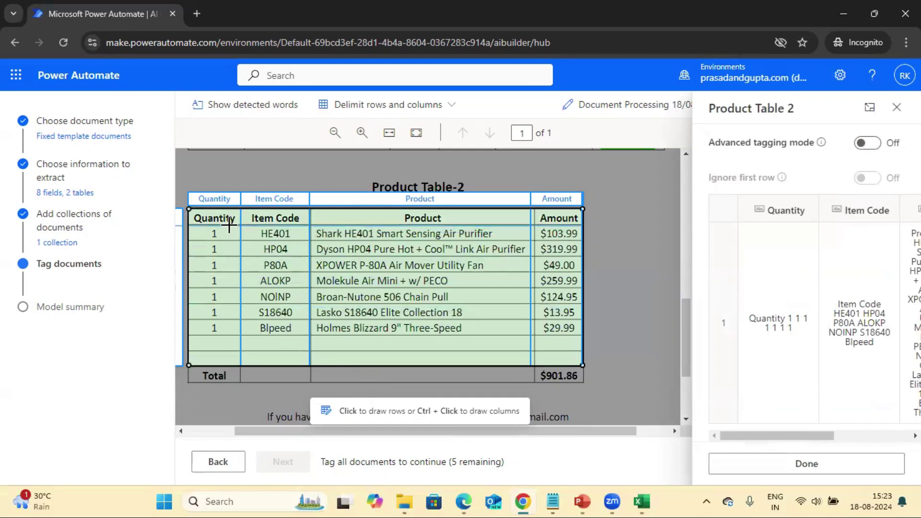
Divide the third invoice's tagged Product Table 2 area into rows along its printed gridlines, one per line item.
{"action": "left_click", "coordinate": [338, 241]}
{"action": "left_click", "coordinate": [339, 257]}
{"action": "left_click", "coordinate": [336, 273]}
{"action": "left_click", "coordinate": [345, 288]}
{"action": "left_click", "coordinate": [354, 304]}
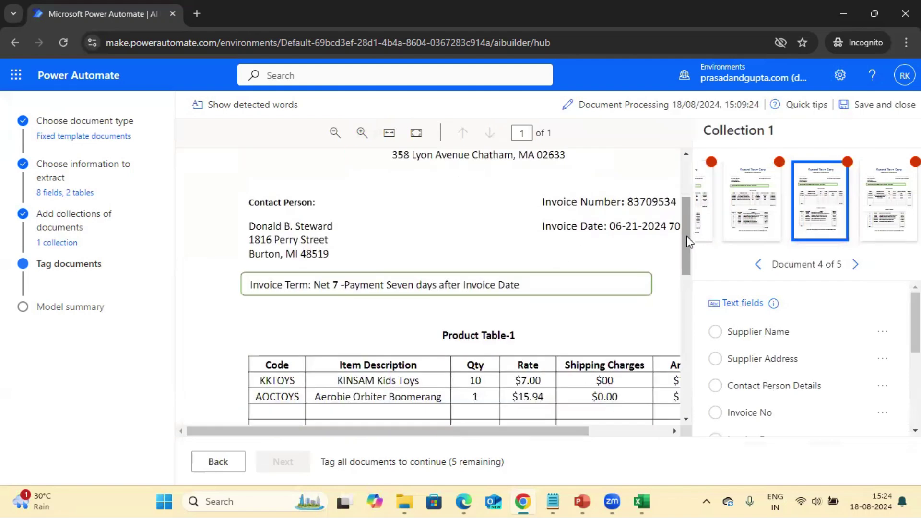
Tag the Supplier Name, Supplier Address and Contact Person Details on the fourth invoice.
{"action": "scroll", "coordinate": [686, 236], "scroll_direction": "up", "scroll_amount": 2}
{"action": "left_click_drag", "start_coordinate": [295, 189], "coordinate": [546, 206]}
{"action": "left_click", "coordinate": [369, 310]}
{"action": "left_click_drag", "start_coordinate": [326, 220], "coordinate": [501, 230]}
{"action": "left_click", "coordinate": [413, 340]}
{"action": "left_click_drag", "start_coordinate": [182, 286], "coordinate": [267, 329]}
{"action": "left_click", "coordinate": [335, 170]}
Tag the invoice number and invoice date values on the fourth invoice as Invoice No and Invoice Date.
{"action": "left_click_drag", "start_coordinate": [559, 264], "coordinate": [614, 278]}
{"action": "left_click", "coordinate": [432, 279]}
{"action": "left_click", "coordinate": [549, 294]}
{"action": "left_click", "coordinate": [479, 240]}
Tag the payment term text as Invoice Term and Product Table-1's total value as Total Amount on the fourth invoice.
{"action": "scroll", "coordinate": [432, 288], "scroll_direction": "down", "scroll_amount": 2}
{"action": "left_click_drag", "start_coordinate": [246, 261], "coordinate": [455, 263]}
{"action": "left_click", "coordinate": [557, 398]}
{"action": "scroll", "coordinate": [665, 276], "scroll_direction": "down", "scroll_amount": 4}
{"action": "left_click_drag", "start_coordinate": [614, 294], "coordinate": [646, 295]}
{"action": "left_click", "coordinate": [480, 194]}
Tag the fourth invoice's Product Table-1 area as Product Table 1 and divide it into four rows along its gridlines.
{"action": "left_click_drag", "start_coordinate": [191, 179], "coordinate": [664, 324]}
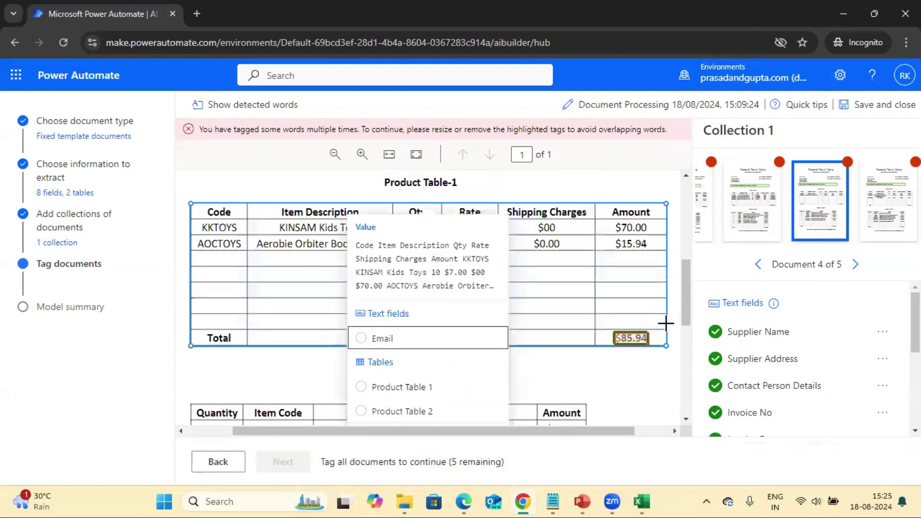
{"action": "left_click", "coordinate": [389, 385]}
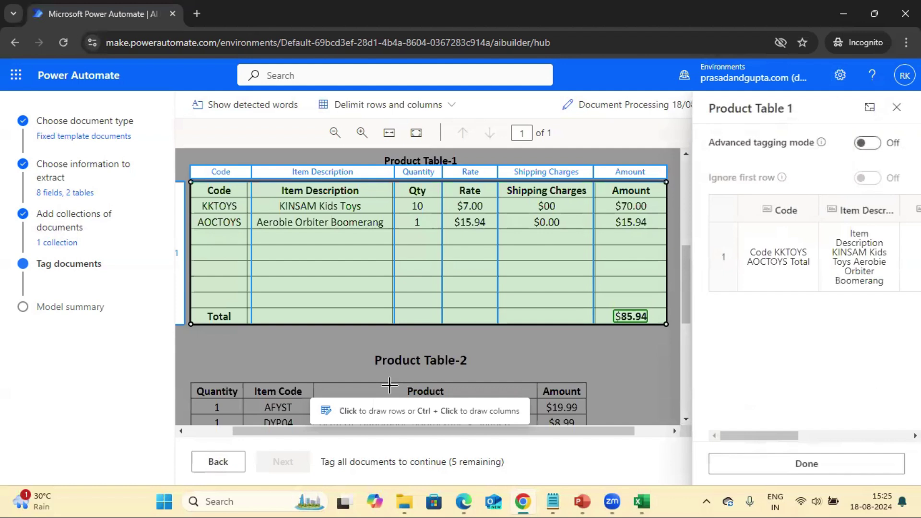
{"action": "left_click", "coordinate": [275, 198]}
{"action": "left_click", "coordinate": [283, 214]}
{"action": "left_click", "coordinate": [289, 230]}
{"action": "left_click", "coordinate": [806, 463]}
Mark the fourth invoice's Product Table-2 area, excluding its total row, and tag it as Product Table 2.
{"action": "scroll", "coordinate": [530, 417], "scroll_direction": "down", "scroll_amount": 5}
{"action": "scroll", "coordinate": [222, 207], "scroll_direction": "up", "scroll_amount": 1}
{"action": "left_click_drag", "start_coordinate": [222, 208], "coordinate": [617, 366]}
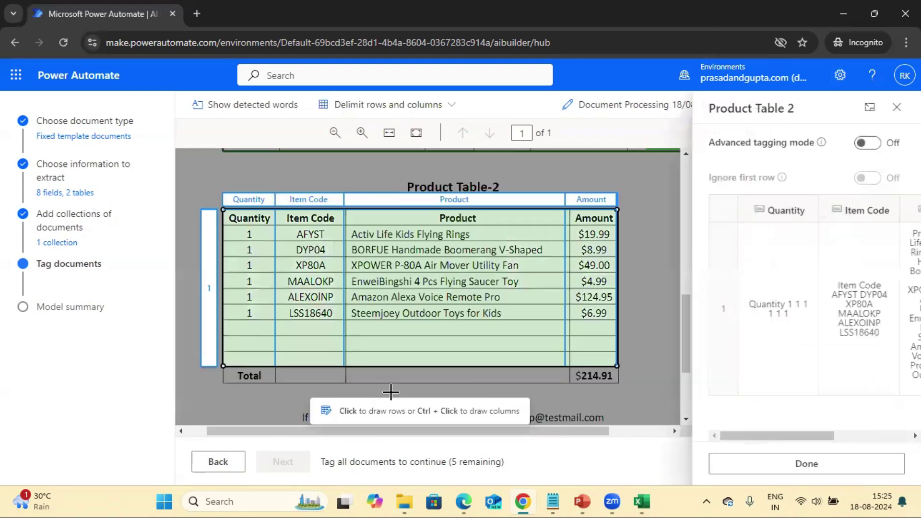
Divide the fourth invoice's Product Table 2 into eight rows along its gridlines and finish the table.
{"action": "left_click", "coordinate": [234, 225]}
{"action": "left_click", "coordinate": [235, 241]}
{"action": "left_click", "coordinate": [235, 257]}
{"action": "left_click", "coordinate": [236, 272]}
{"action": "left_click", "coordinate": [236, 289]}
{"action": "left_click", "coordinate": [237, 305]}
{"action": "left_click", "coordinate": [238, 320]}
{"action": "left_click", "coordinate": [816, 464]}
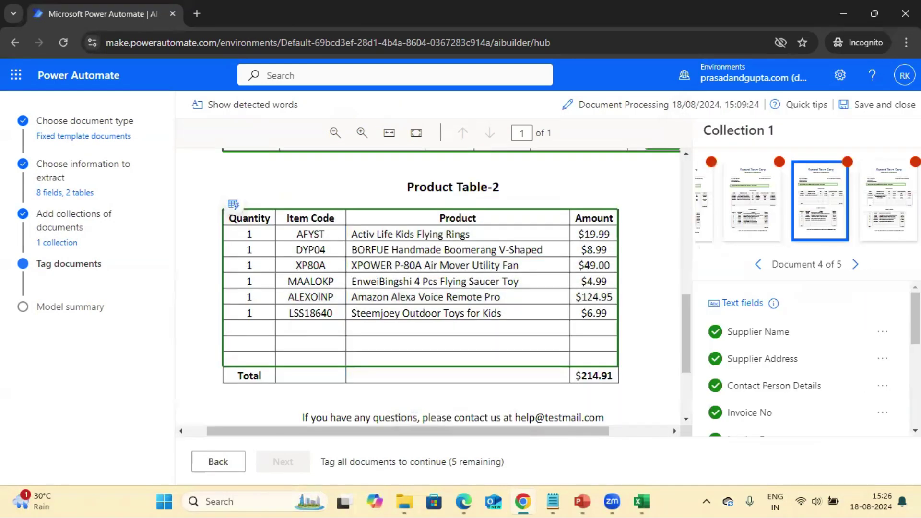
Open the fifth invoice and tag its company name as Supplier Name and its address as Supplier Address.
{"action": "left_click", "coordinate": [855, 265]}
{"action": "left_click_drag", "start_coordinate": [450, 428], "coordinate": [475, 429]}
{"action": "left_click_drag", "start_coordinate": [271, 245], "coordinate": [540, 277]}
{"action": "left_click", "coordinate": [575, 132]}
{"action": "left_click_drag", "start_coordinate": [320, 283], "coordinate": [494, 294]}
{"action": "left_click", "coordinate": [567, 167]}
Tag the contact person block as Contact Person Details and the payment term text as Invoice Term on the fifth invoice.
{"action": "scroll", "coordinate": [404, 417], "scroll_direction": "down", "scroll_amount": 2}
{"action": "scroll", "coordinate": [404, 418], "scroll_direction": "left", "scroll_amount": 2}
{"action": "left_click_drag", "start_coordinate": [200, 249], "coordinate": [300, 290]}
{"action": "left_click", "coordinate": [374, 343]}
{"action": "left_click_drag", "start_coordinate": [474, 304], "coordinate": [266, 320]}
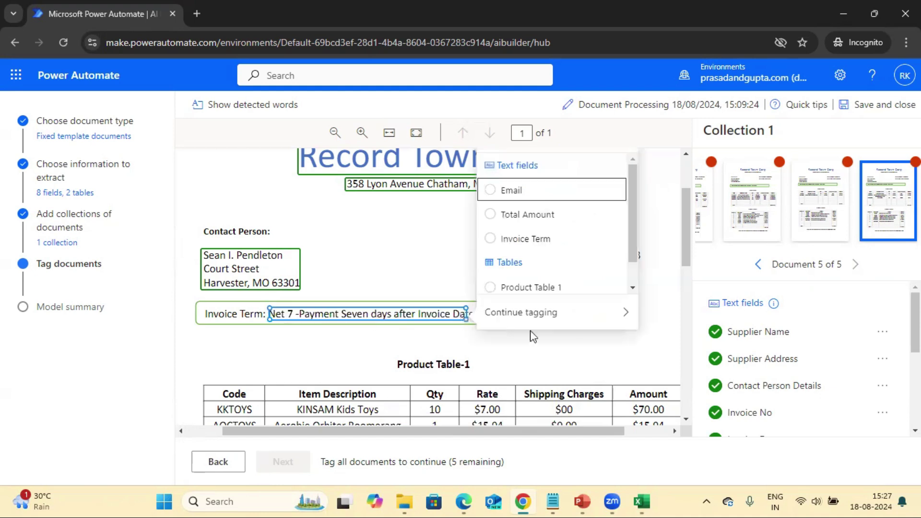
{"action": "left_click", "coordinate": [548, 237]}
Tag the fifth invoice's Product Table-1 area, excluding its total row, as Product Table 1 with five rows, and finish the table.
{"action": "scroll", "coordinate": [548, 238], "scroll_direction": "down", "scroll_amount": 4}
{"action": "left_click_drag", "start_coordinate": [450, 430], "coordinate": [460, 430]}
{"action": "left_click_drag", "start_coordinate": [191, 209], "coordinate": [671, 349]}
{"action": "left_click", "coordinate": [411, 417]}
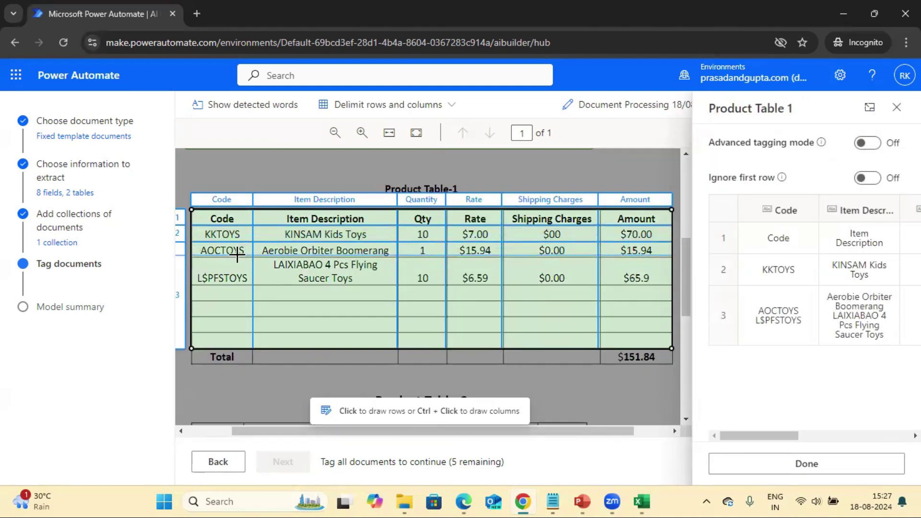
{"action": "left_click_drag", "start_coordinate": [759, 436], "coordinate": [868, 435]}
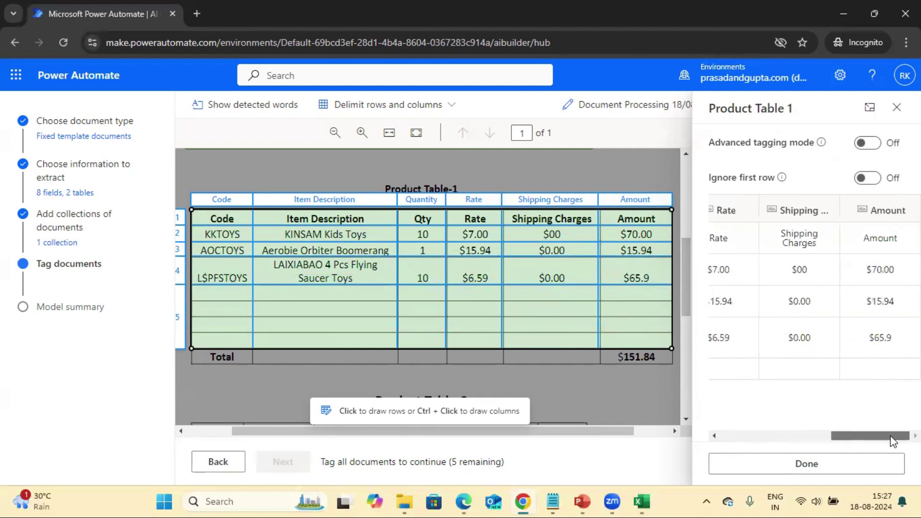
{"action": "left_click", "coordinate": [750, 463]}
Tag the fifth invoice's Product Table-2 area, excluding its total row, as Product Table 2 and divide it into eight rows.
{"action": "left_click_drag", "start_coordinate": [216, 202], "coordinate": [596, 352]}
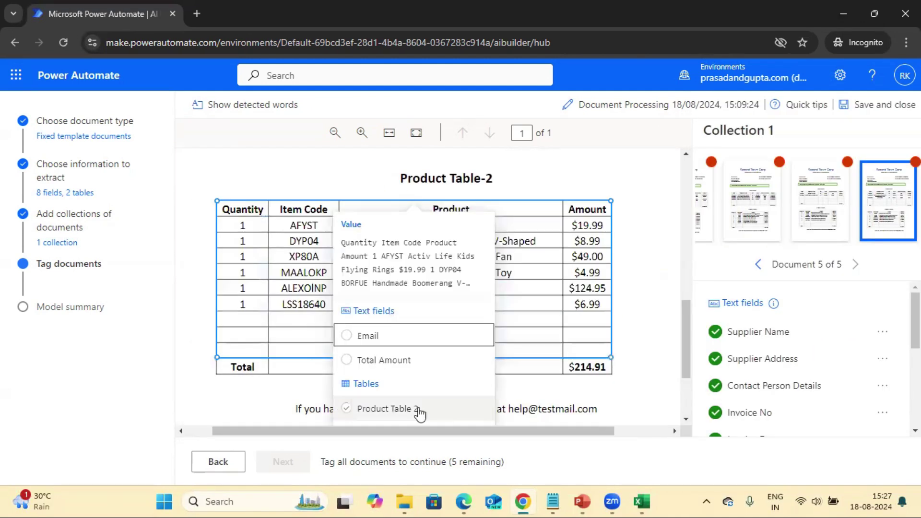
{"action": "left_click", "coordinate": [415, 414]}
{"action": "left_click", "coordinate": [343, 217]}
{"action": "left_click", "coordinate": [309, 233]}
{"action": "left_click", "coordinate": [312, 248]}
{"action": "left_click", "coordinate": [312, 264]}
{"action": "left_click", "coordinate": [312, 280]}
{"action": "left_click", "coordinate": [313, 296]}
{"action": "left_click", "coordinate": [313, 310]}
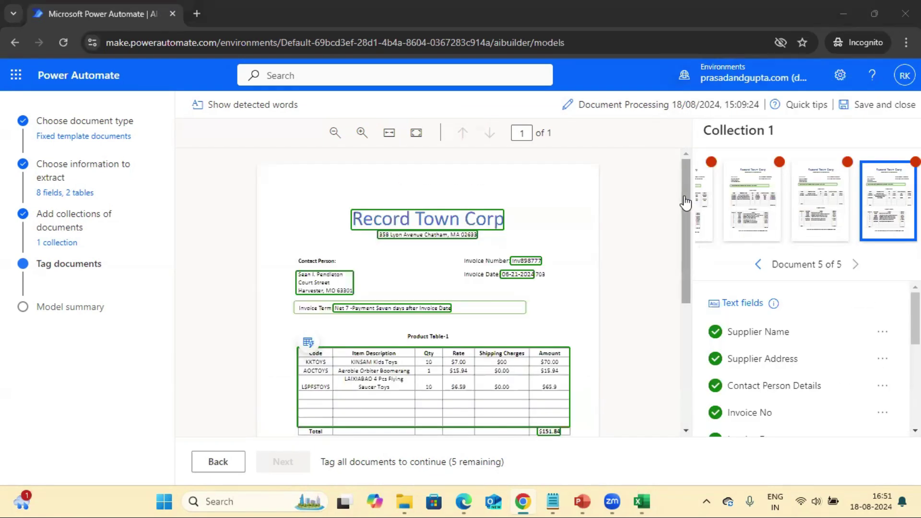
Review the fifth invoice's tags and mark its untagged Email field as not available in the document.
{"action": "left_click_drag", "start_coordinate": [685, 203], "coordinate": [672, 320]}
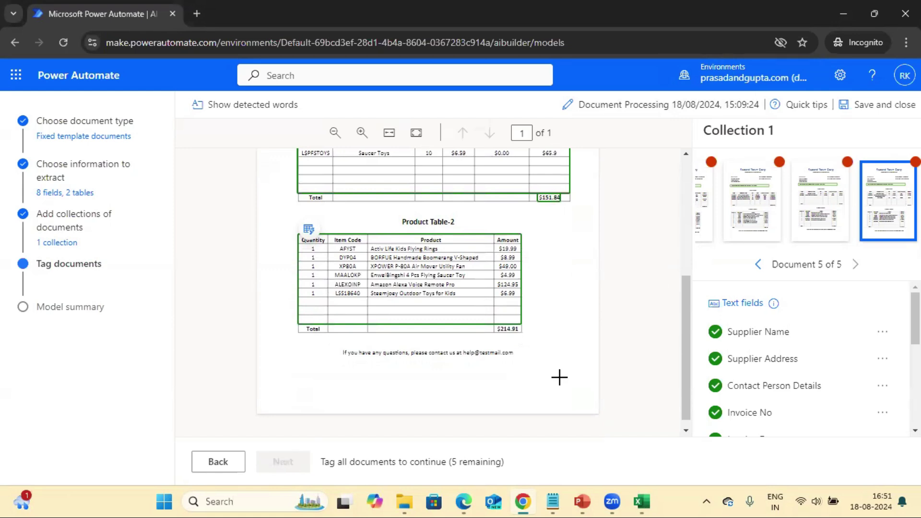
{"action": "scroll", "coordinate": [683, 360], "scroll_direction": "up", "scroll_amount": 4}
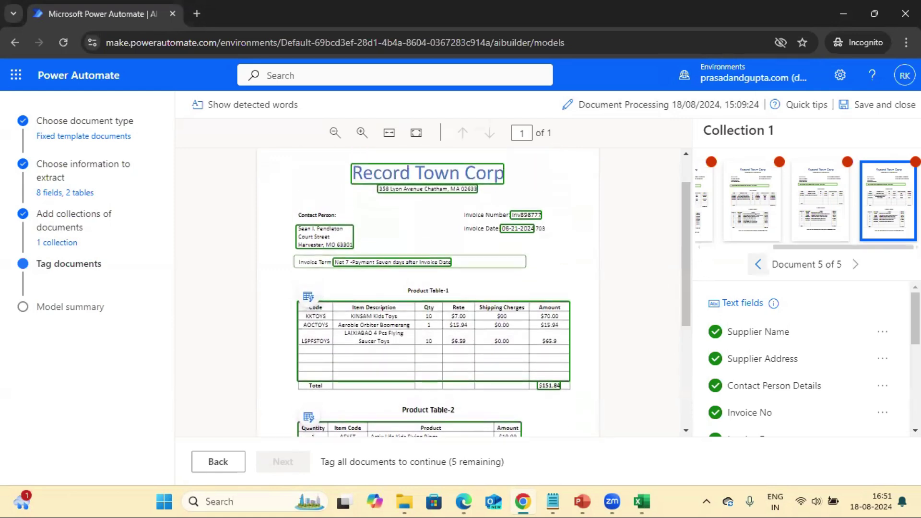
{"action": "scroll", "coordinate": [806, 355], "scroll_direction": "down", "scroll_amount": 3}
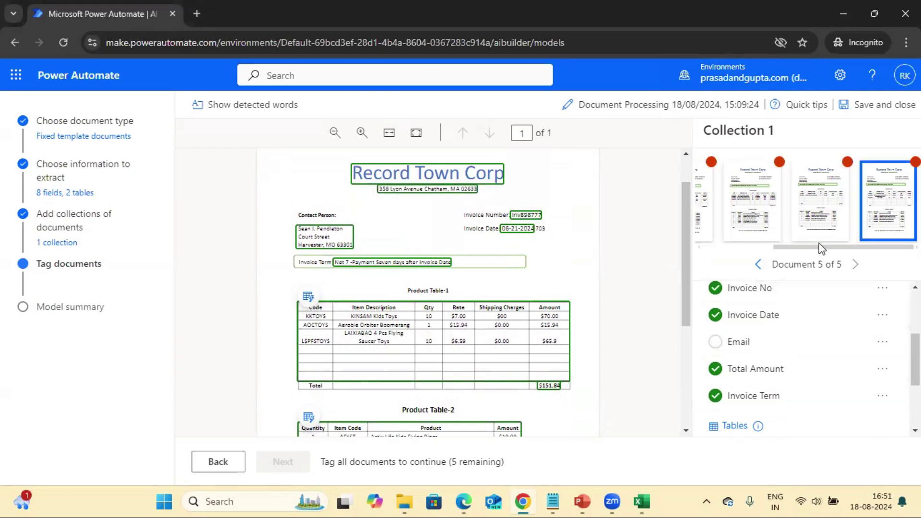
{"action": "left_click_drag", "start_coordinate": [832, 245], "coordinate": [850, 254]}
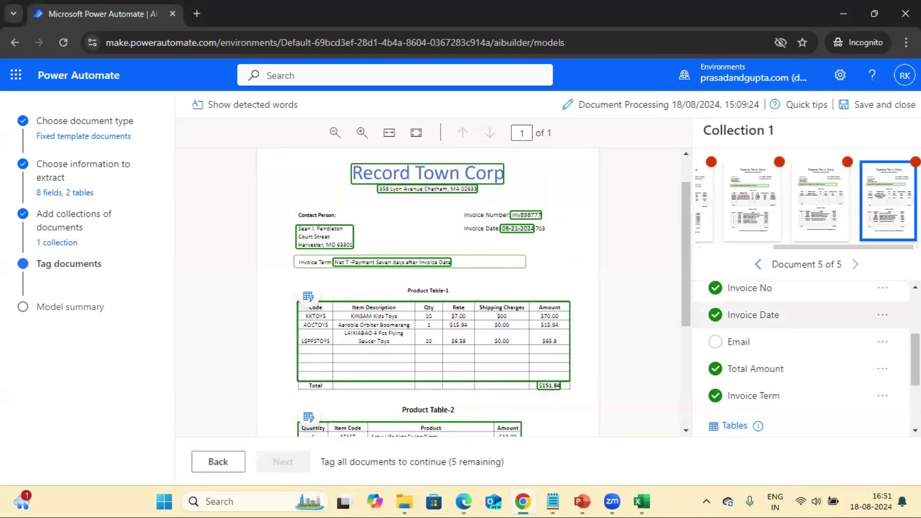
{"action": "scroll", "coordinate": [744, 310], "scroll_direction": "down", "scroll_amount": 1}
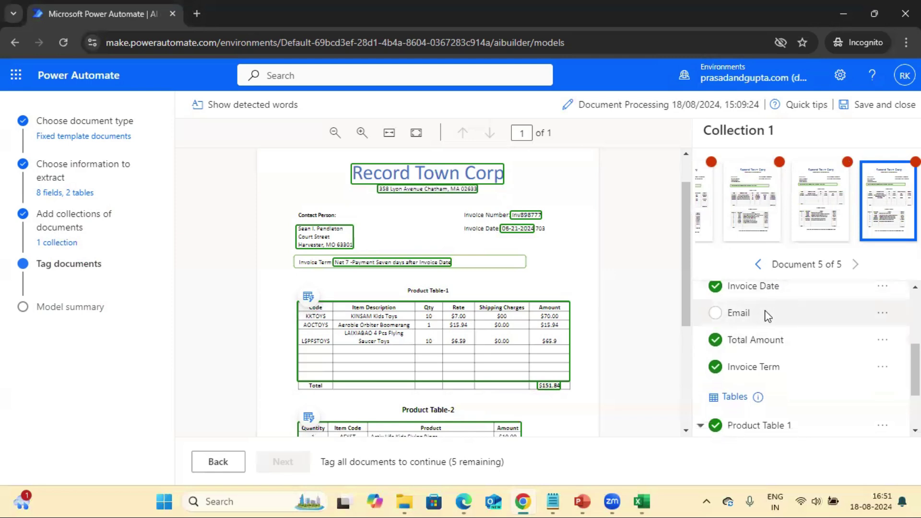
{"action": "left_click", "coordinate": [882, 314]}
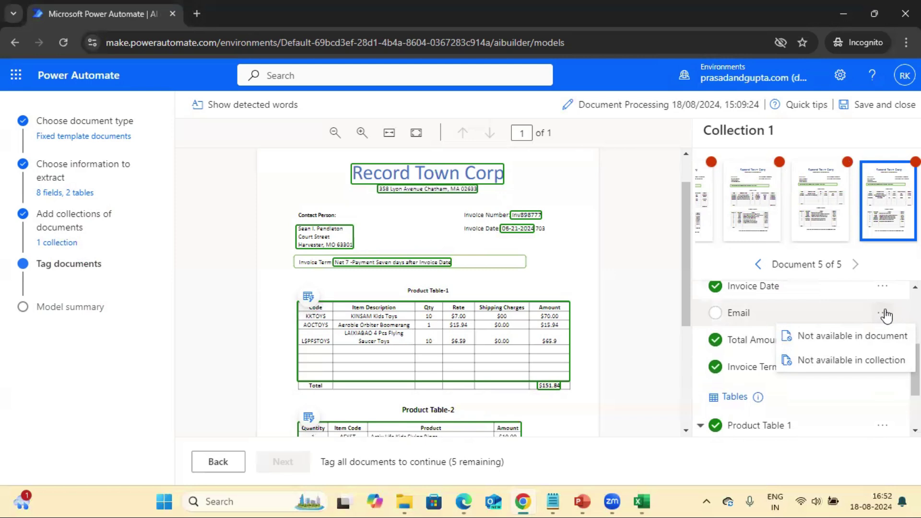
{"action": "left_click", "coordinate": [834, 338]}
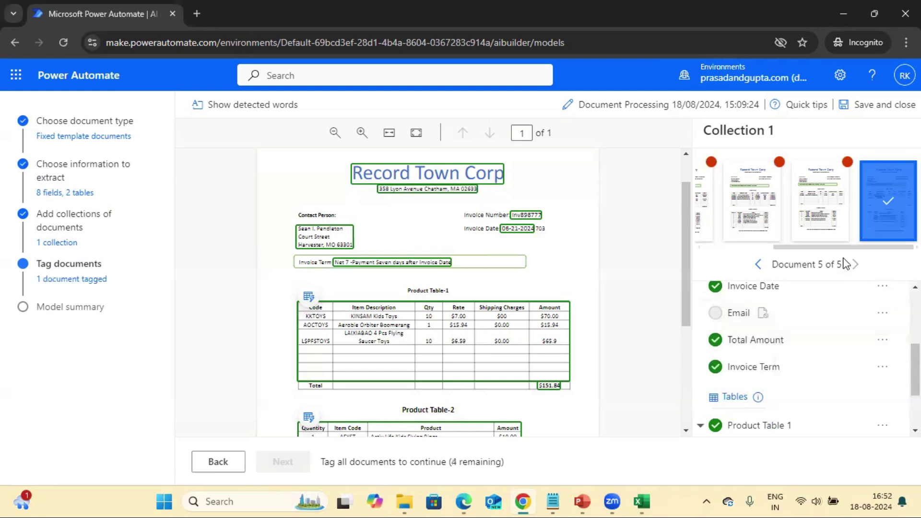
Open the fourth invoice again and mark its Email field as not available in the document.
{"action": "left_click", "coordinate": [819, 212]}
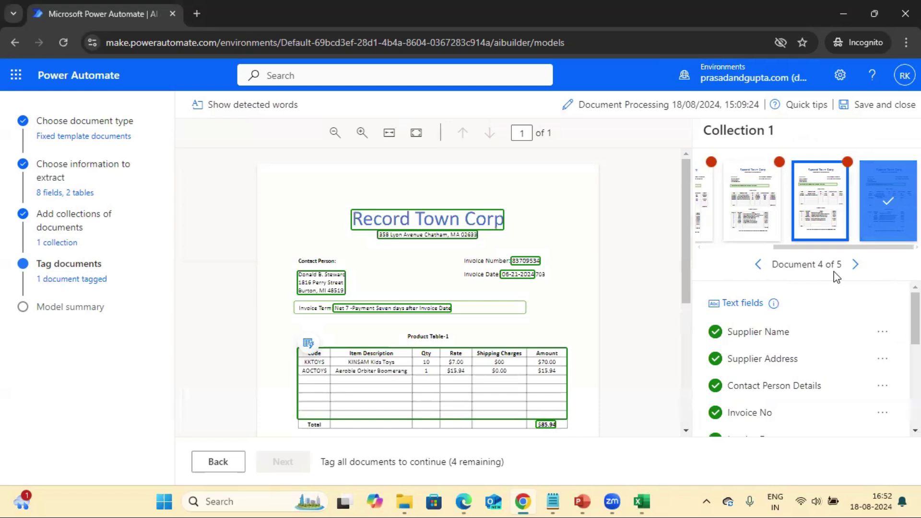
{"action": "scroll", "coordinate": [806, 360], "scroll_direction": "down", "scroll_amount": 2}
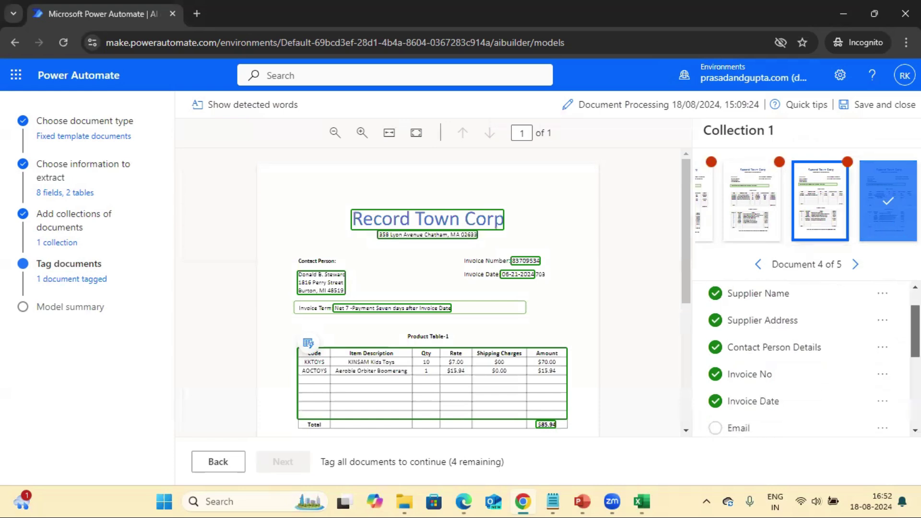
{"action": "scroll", "coordinate": [806, 360], "scroll_direction": "down", "scroll_amount": 1}
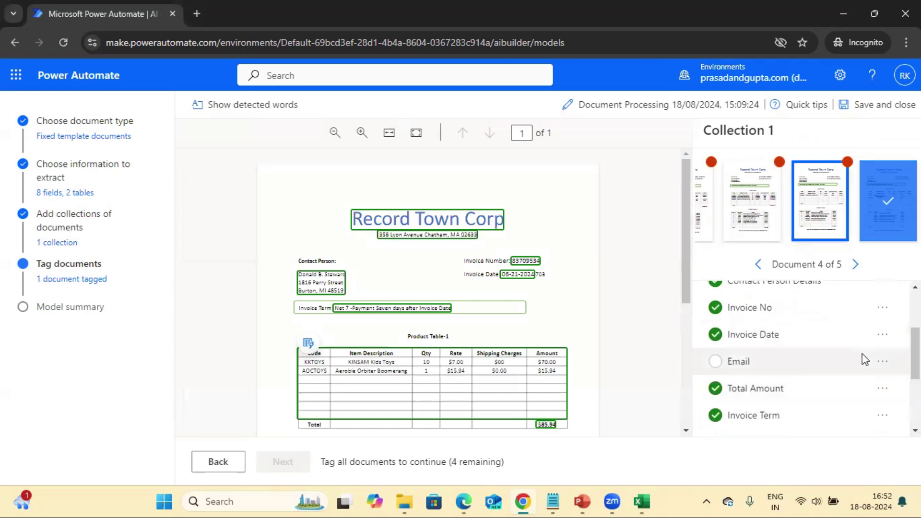
{"action": "left_click", "coordinate": [882, 363]}
{"action": "left_click", "coordinate": [847, 383]}
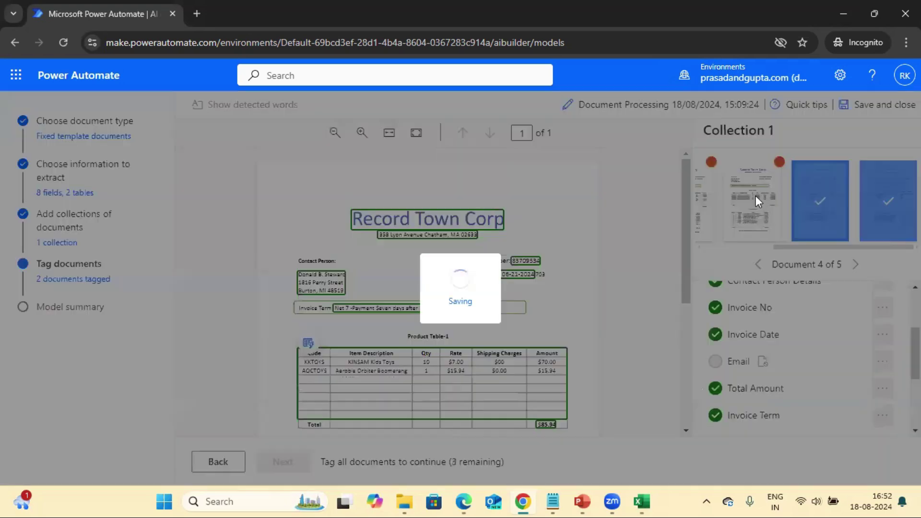
Mark the Email field as not available in the document for the third invoice.
{"action": "scroll", "coordinate": [882, 353], "scroll_direction": "down", "scroll_amount": 2}
{"action": "left_click", "coordinate": [883, 350]}
{"action": "left_click", "coordinate": [846, 369]}
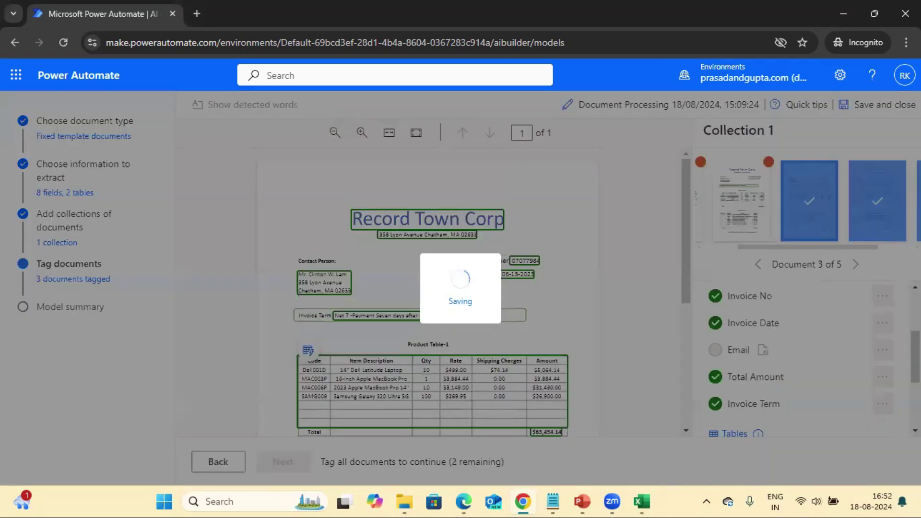
Mark the Email field as not available in the document for the second and first invoices.
{"action": "left_click", "coordinate": [882, 368]}
{"action": "left_click", "coordinate": [844, 387]}
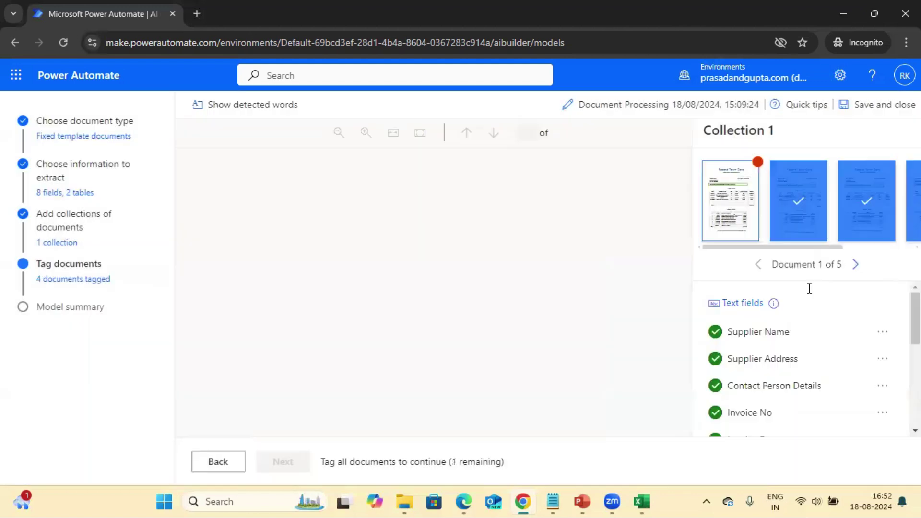
{"action": "scroll", "coordinate": [882, 384], "scroll_direction": "down", "scroll_amount": 1}
{"action": "left_click", "coordinate": [882, 359]}
{"action": "left_click", "coordinate": [846, 380]}
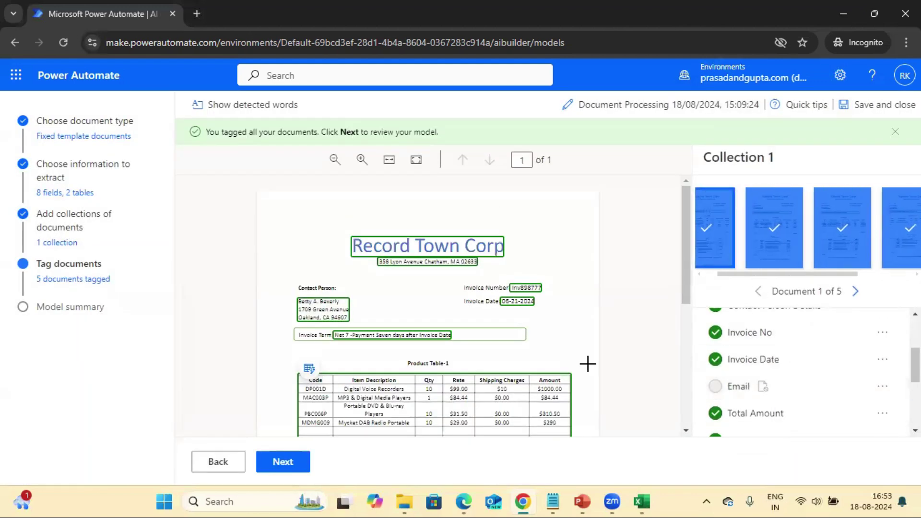
Continue to the model summary, review the example counts of all fields and tables, and train the model.
{"action": "left_click", "coordinate": [286, 461]}
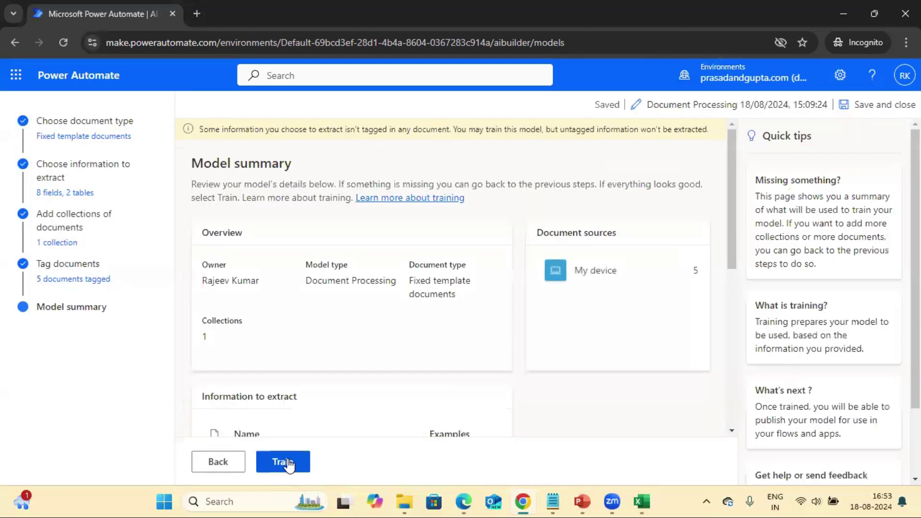
{"action": "left_click_drag", "start_coordinate": [731, 234], "coordinate": [731, 390]}
{"action": "mouse_move", "coordinate": [247, 265]}
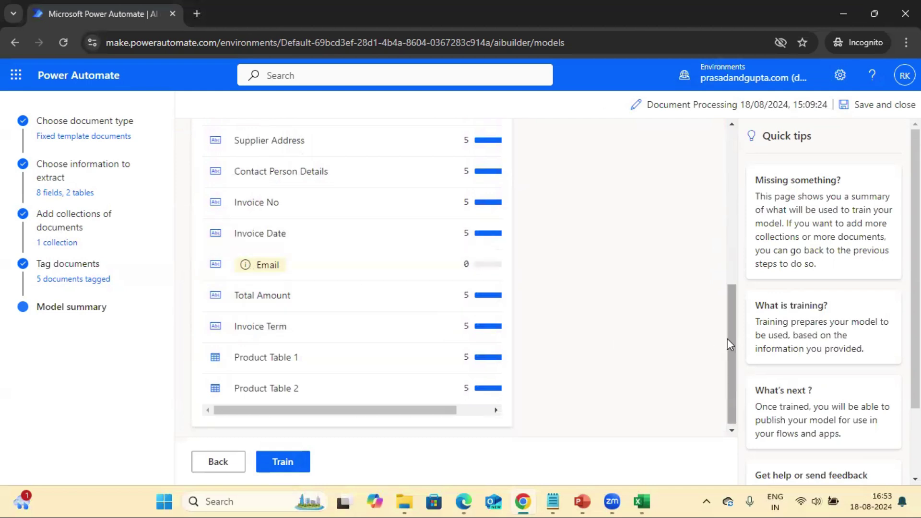
{"action": "left_click_drag", "start_coordinate": [729, 339], "coordinate": [731, 363]}
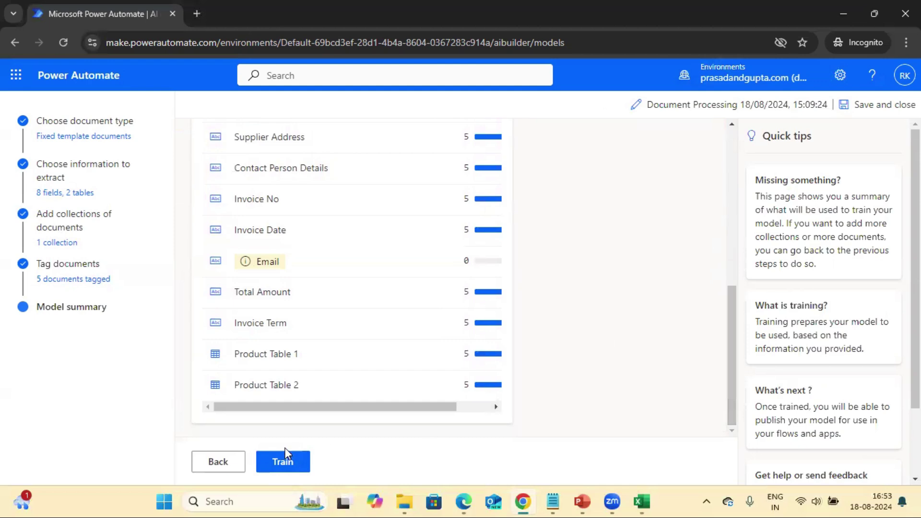
{"action": "left_click", "coordinate": [281, 462]}
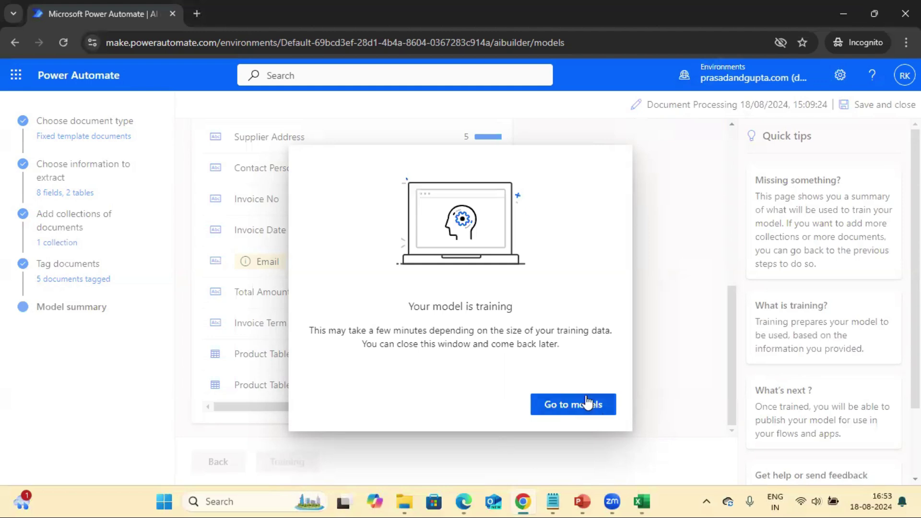
{"action": "left_click", "coordinate": [567, 408]}
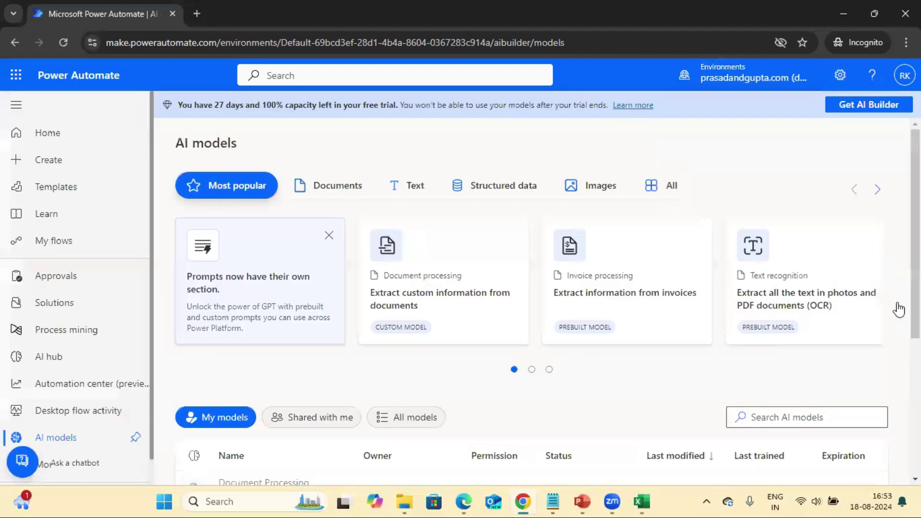
Open the trained Document Processing 18/08/2024, 15:09:24 model and examine its accuracy scores for every field and table.
{"action": "scroll", "coordinate": [567, 407], "scroll_direction": "down", "scroll_amount": 3}
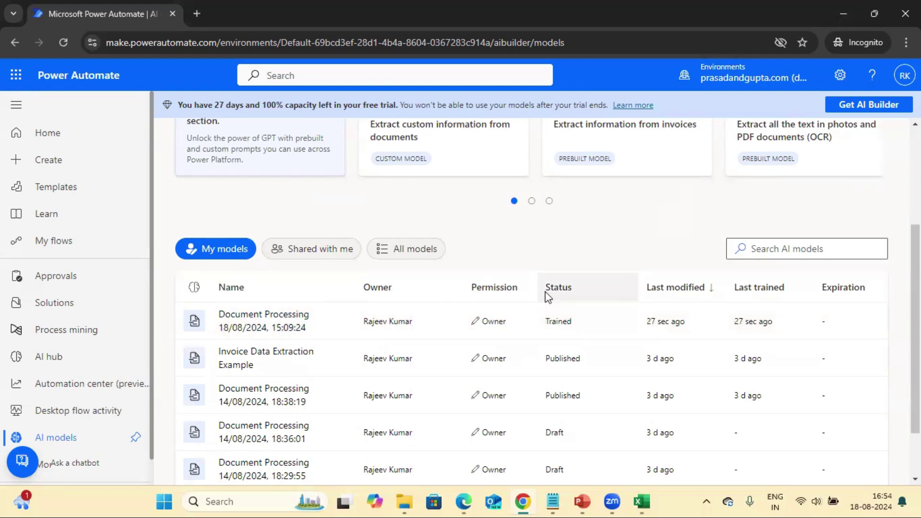
{"action": "left_click", "coordinate": [251, 320]}
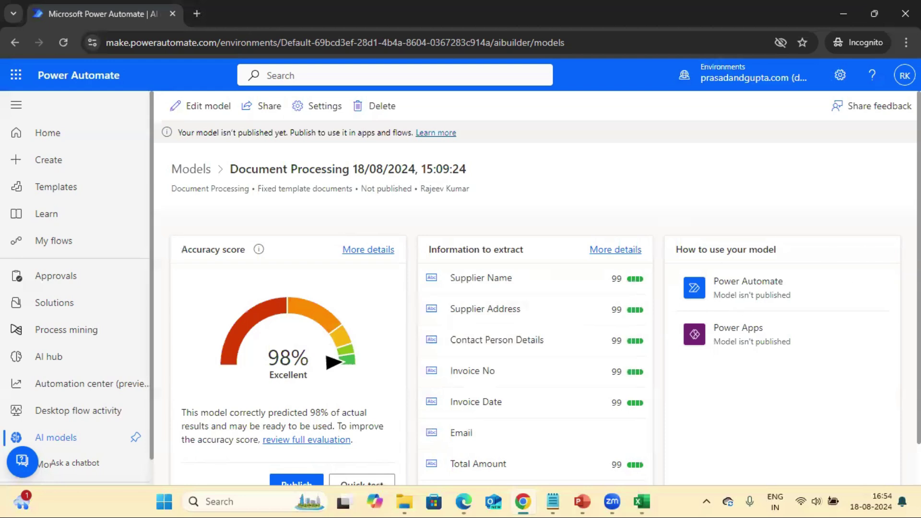
{"action": "scroll", "coordinate": [866, 253], "scroll_direction": "down", "scroll_amount": 1}
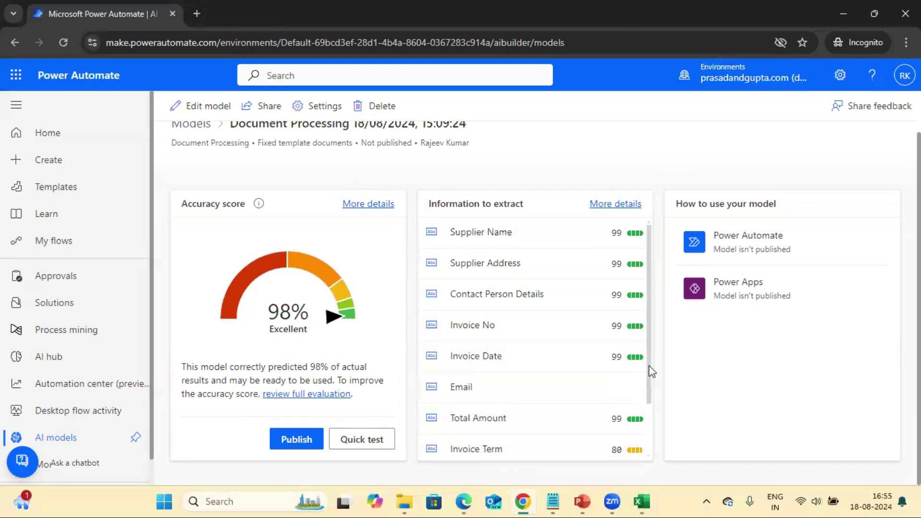
{"action": "left_click_drag", "start_coordinate": [651, 371], "coordinate": [649, 427]}
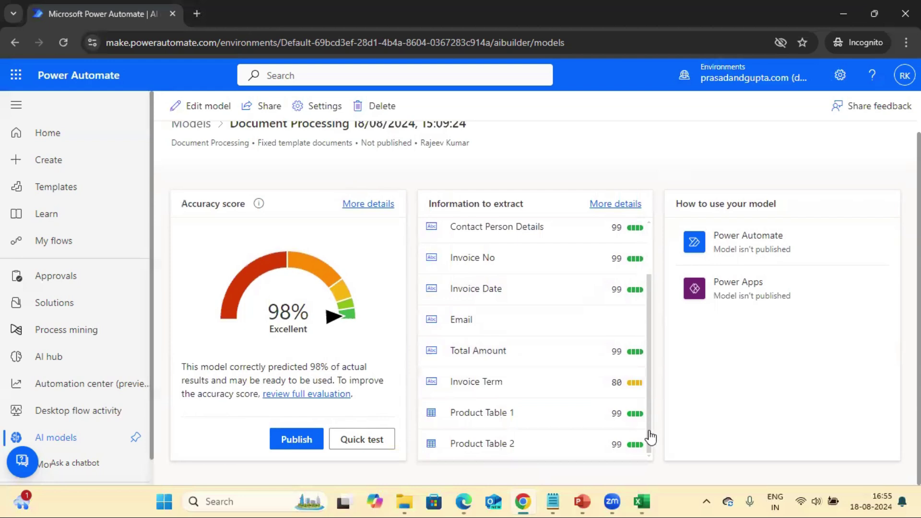
{"action": "left_click_drag", "start_coordinate": [650, 437], "coordinate": [653, 339]}
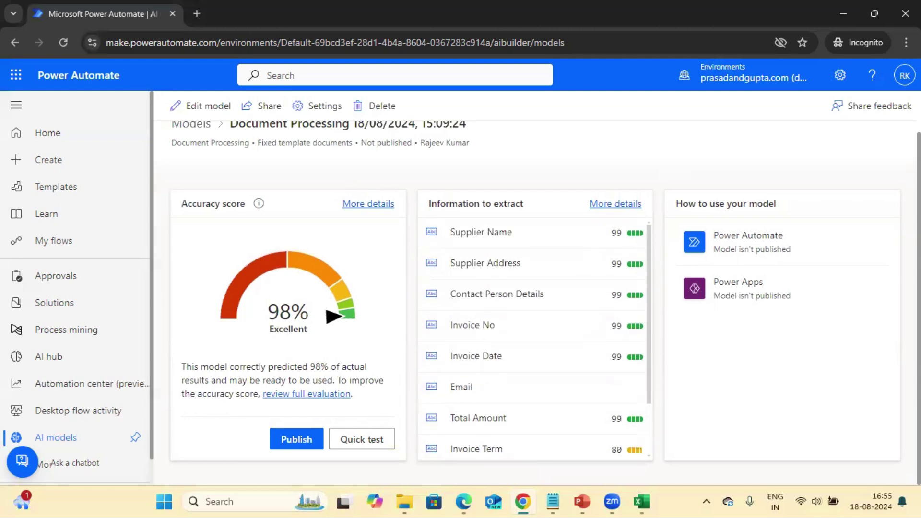
{"action": "scroll", "coordinate": [544, 302], "scroll_direction": "up", "scroll_amount": 1}
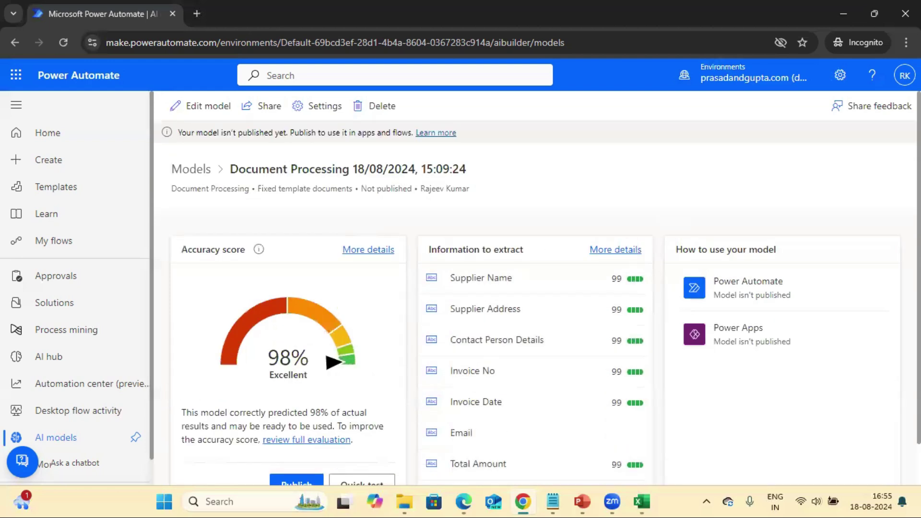
Edit the model and rename it MultiTableDataExtraction.
{"action": "left_click", "coordinate": [210, 105]}
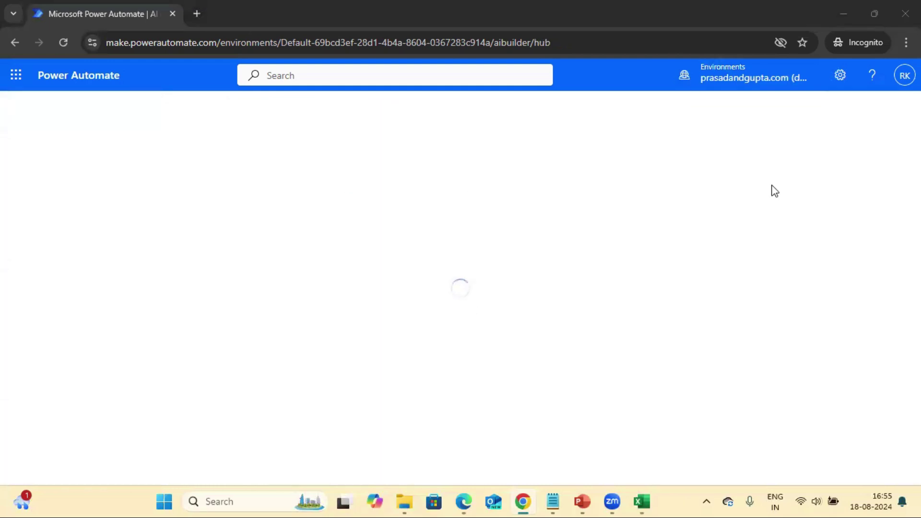
{"action": "left_click", "coordinate": [638, 104]}
{"action": "key", "text": "ctrl+a"}
{"action": "key", "text": "BackSpace"}
{"action": "type", "text": "MultiTableDataExtraction"}
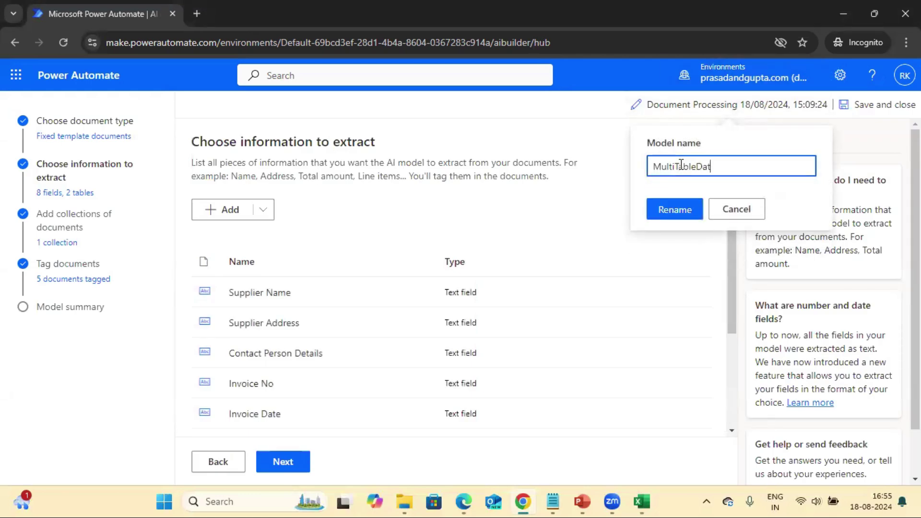
{"action": "left_click", "coordinate": [667, 209]}
Continue past the information to extract and publish the renamed model from its details page.
{"action": "left_click", "coordinate": [289, 466]}
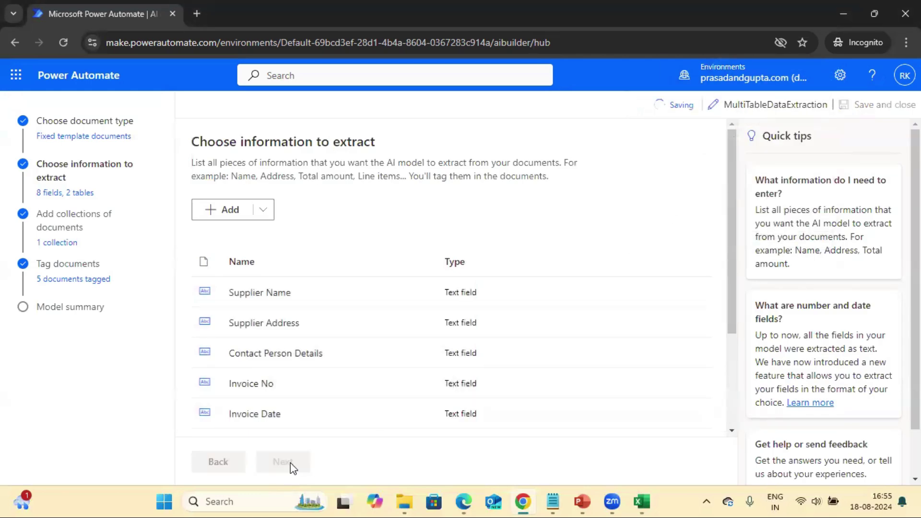
{"action": "left_click", "coordinate": [289, 465]}
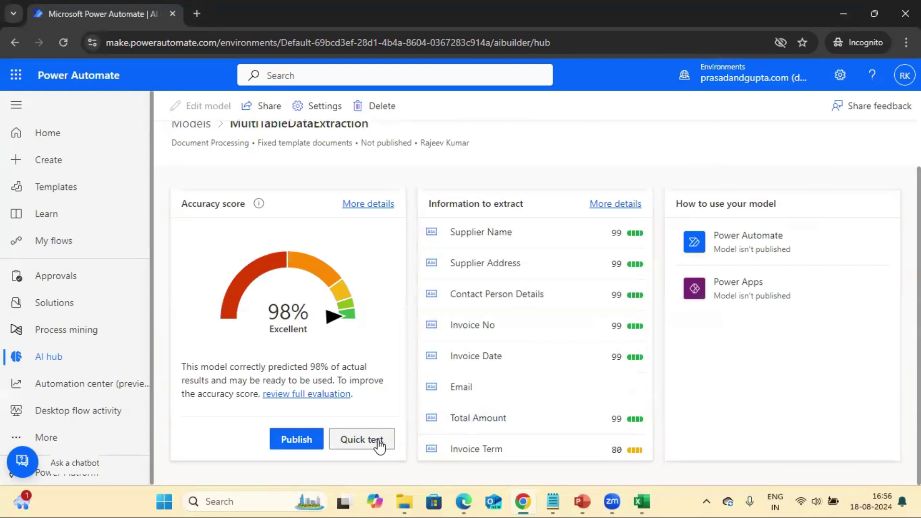
{"action": "left_click", "coordinate": [290, 441]}
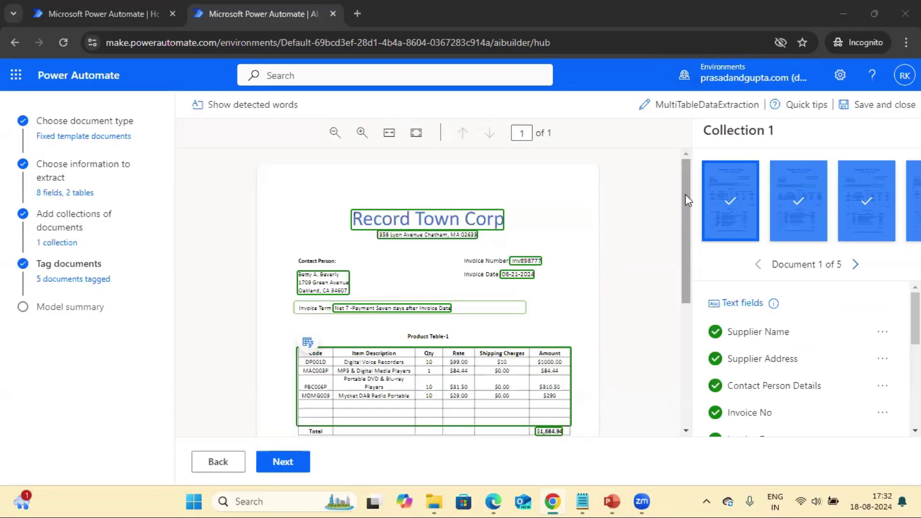
Preview the first invoice's Product Table 1 to check whether header text is mixed into its first row.
{"action": "left_click_drag", "start_coordinate": [687, 199], "coordinate": [688, 238]}
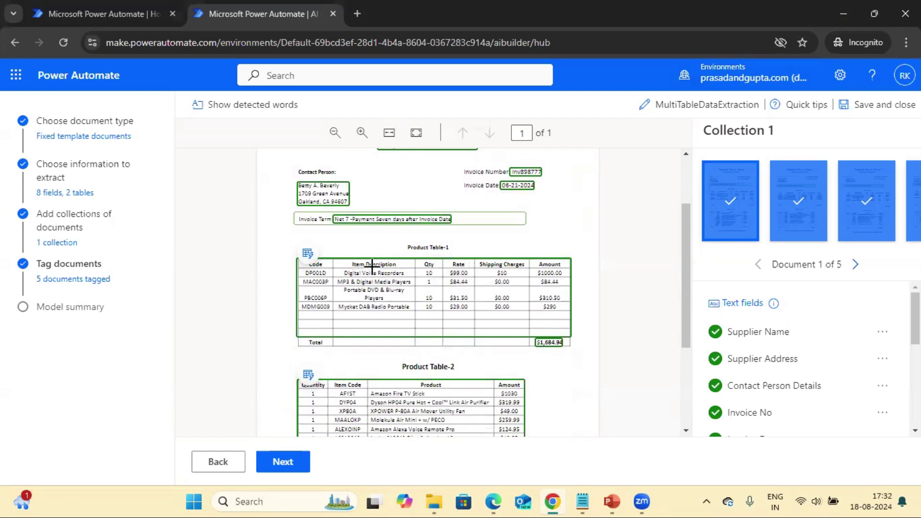
{"action": "left_click", "coordinate": [307, 257]}
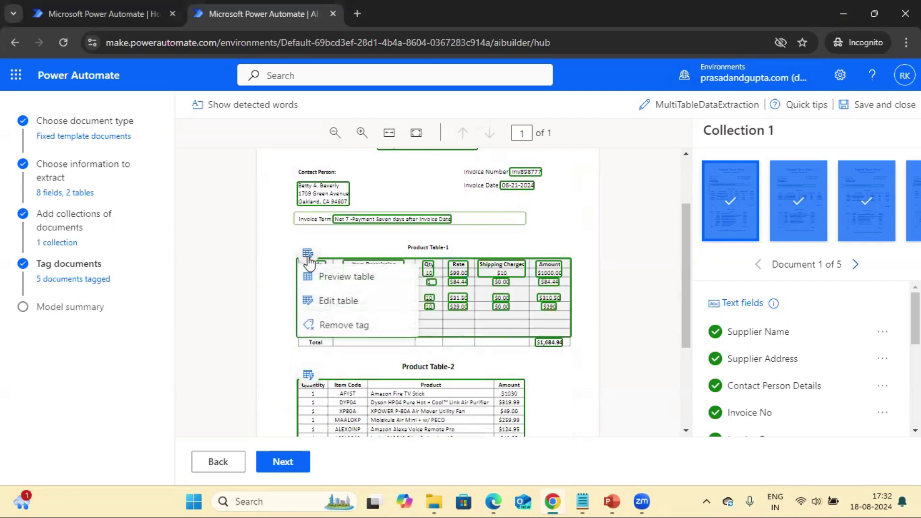
{"action": "left_click", "coordinate": [359, 283]}
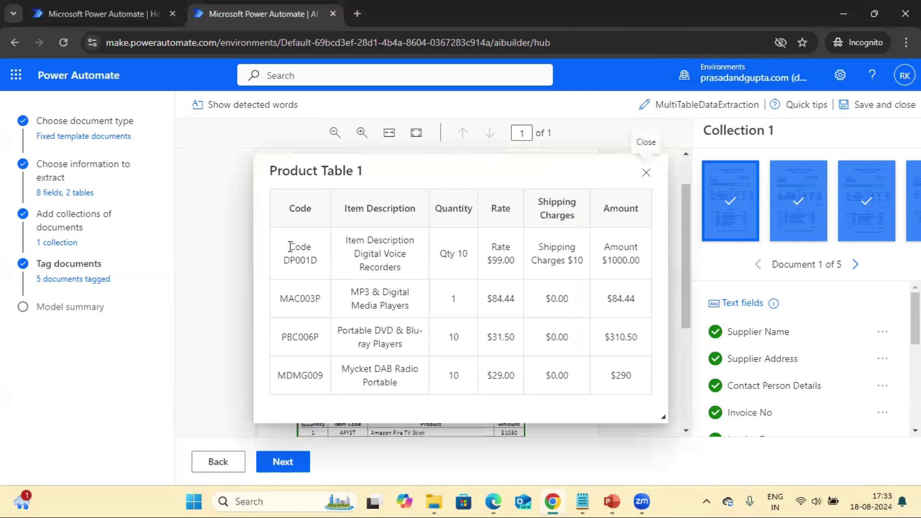
{"action": "left_click_drag", "start_coordinate": [288, 247], "coordinate": [562, 247]}
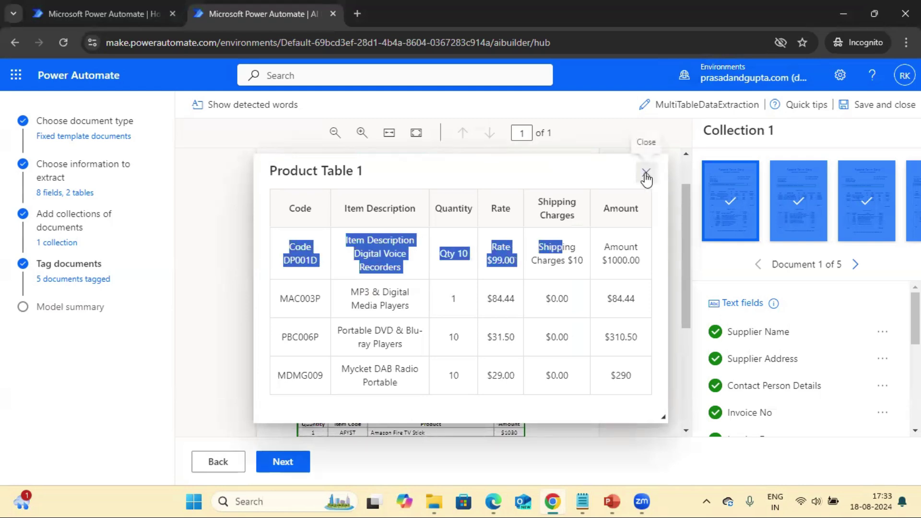
{"action": "left_click", "coordinate": [646, 176]}
Edit the first invoice's Product Table 1 to ignore the first row and separate the header from the first item row.
{"action": "left_click", "coordinate": [307, 292]}
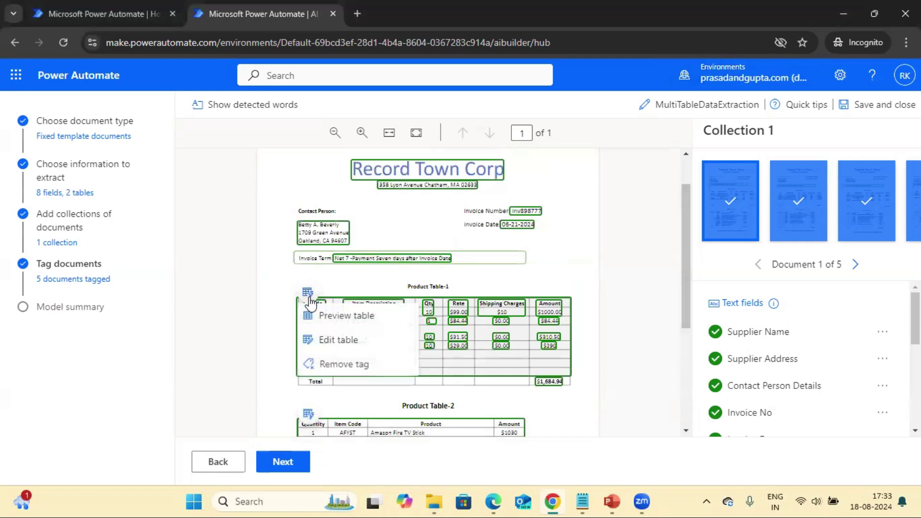
{"action": "left_click", "coordinate": [348, 341]}
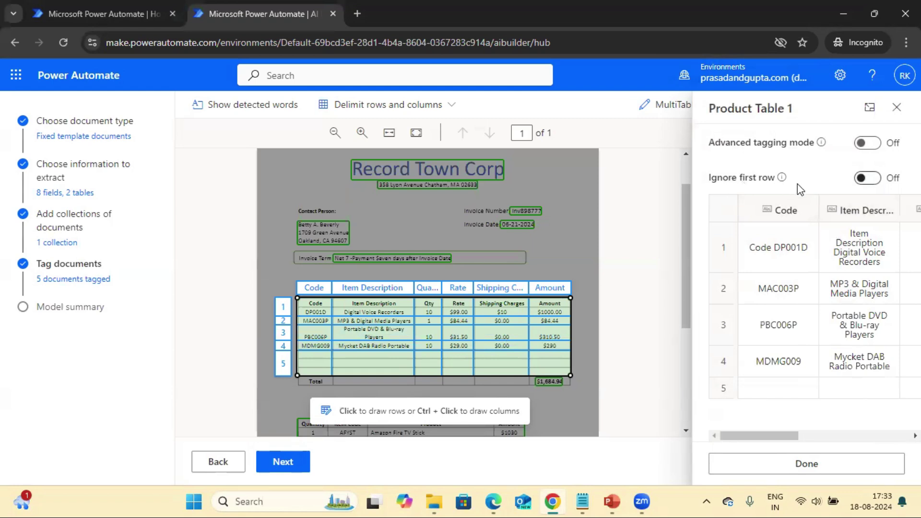
{"action": "left_click", "coordinate": [868, 180]}
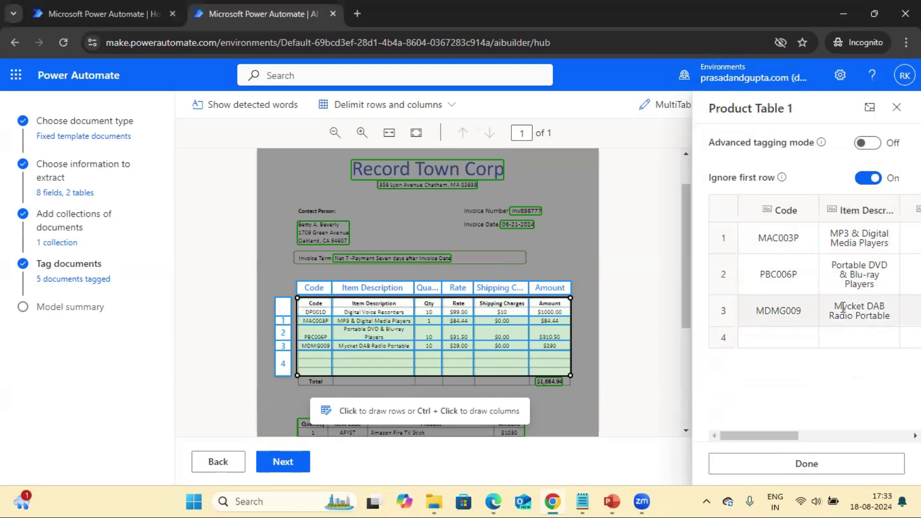
{"action": "left_click", "coordinate": [397, 306]}
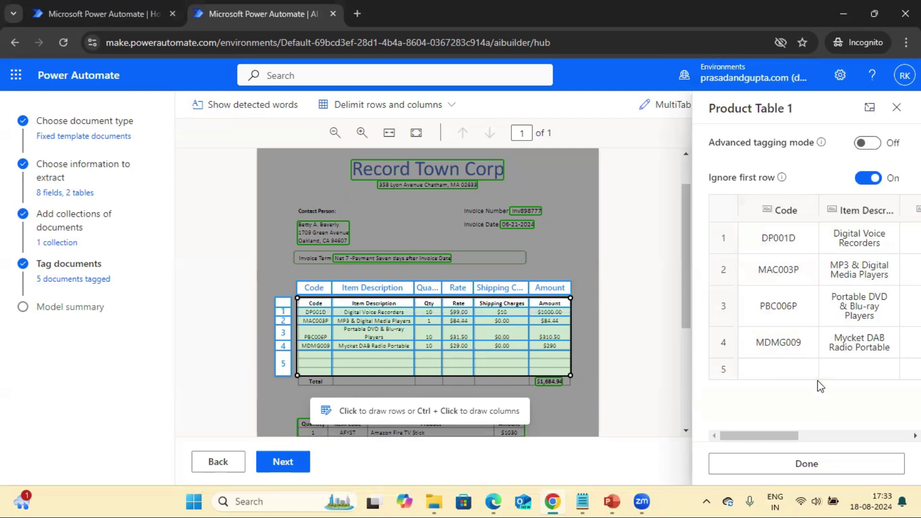
{"action": "left_click_drag", "start_coordinate": [750, 435], "coordinate": [719, 435]}
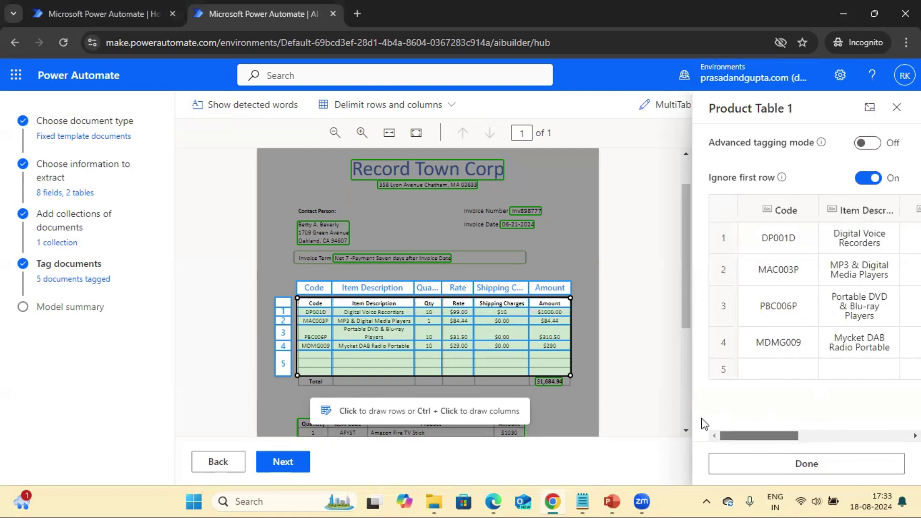
{"action": "left_click", "coordinate": [782, 468]}
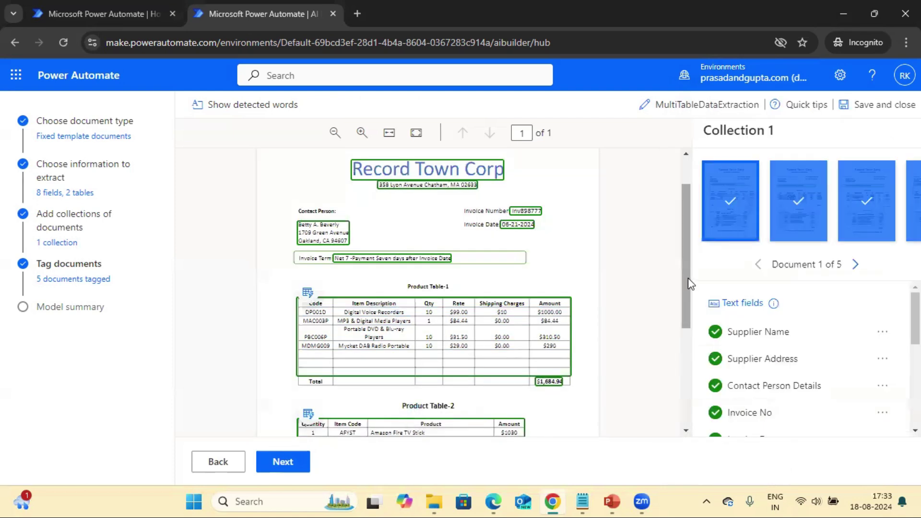
Set the first invoice's Product Table 2 to ignore the first row and split its header from the first item row.
{"action": "left_click_drag", "start_coordinate": [687, 279], "coordinate": [685, 349]}
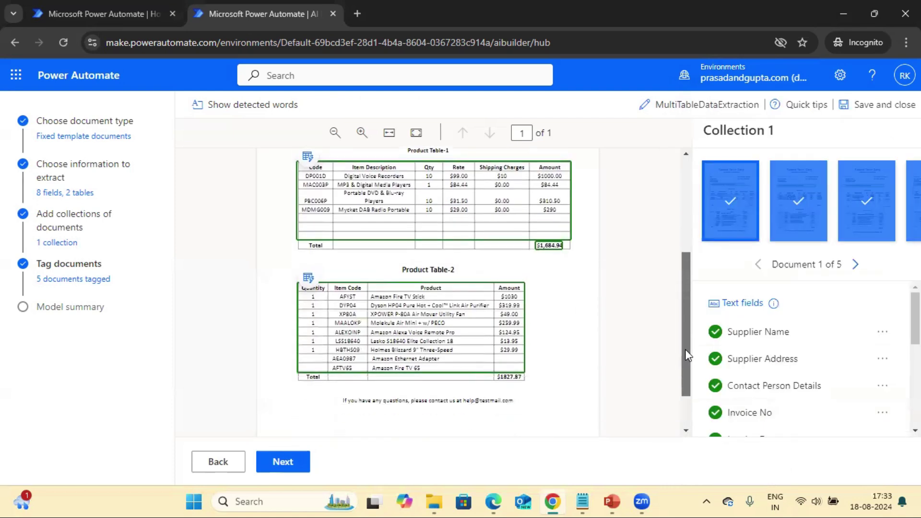
{"action": "left_click", "coordinate": [437, 291]}
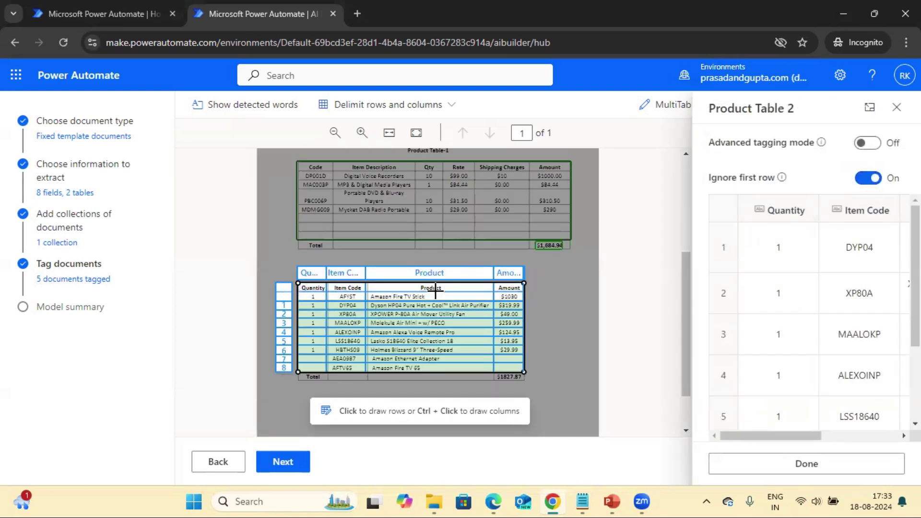
{"action": "left_click", "coordinate": [806, 464]}
On the second invoice, set Product Table 1 and Product Table 2 to ignore their first row.
{"action": "left_click", "coordinate": [853, 265]}
{"action": "left_click", "coordinate": [340, 264]}
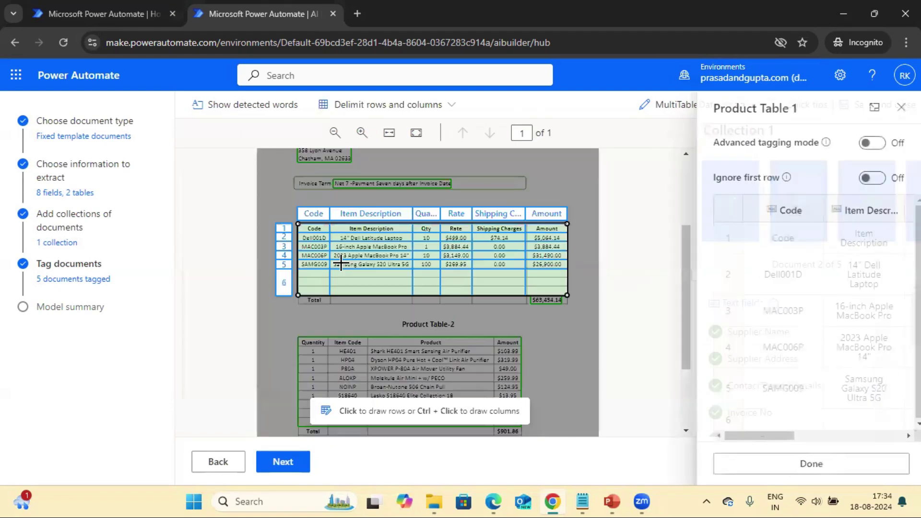
{"action": "left_click", "coordinate": [806, 464]}
{"action": "left_click", "coordinate": [408, 330]}
{"action": "left_click", "coordinate": [867, 178]}
{"action": "left_click", "coordinate": [829, 461]}
On the third invoice, set Product Table 1 and Product Table 2 to ignore their first row.
{"action": "left_click", "coordinate": [853, 265]}
{"action": "left_click", "coordinate": [350, 301]}
{"action": "left_click", "coordinate": [867, 178]}
{"action": "left_click", "coordinate": [806, 463]}
{"action": "left_click", "coordinate": [407, 331]}
{"action": "left_click", "coordinate": [867, 178]}
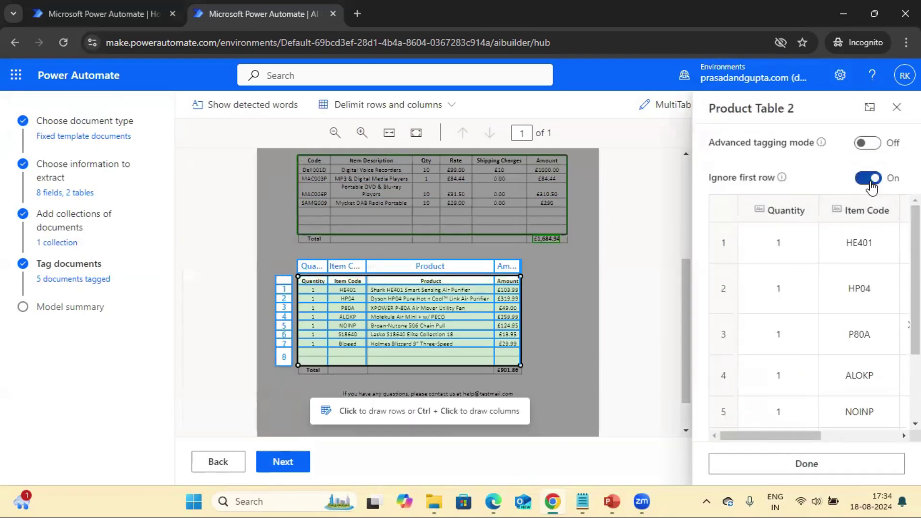
{"action": "left_click", "coordinate": [806, 464]}
On the fourth invoice, set Product Table 1 and Product Table 2 to ignore their first row.
{"action": "left_click", "coordinate": [852, 265]}
{"action": "left_click", "coordinate": [429, 333]}
{"action": "left_click", "coordinate": [867, 178]}
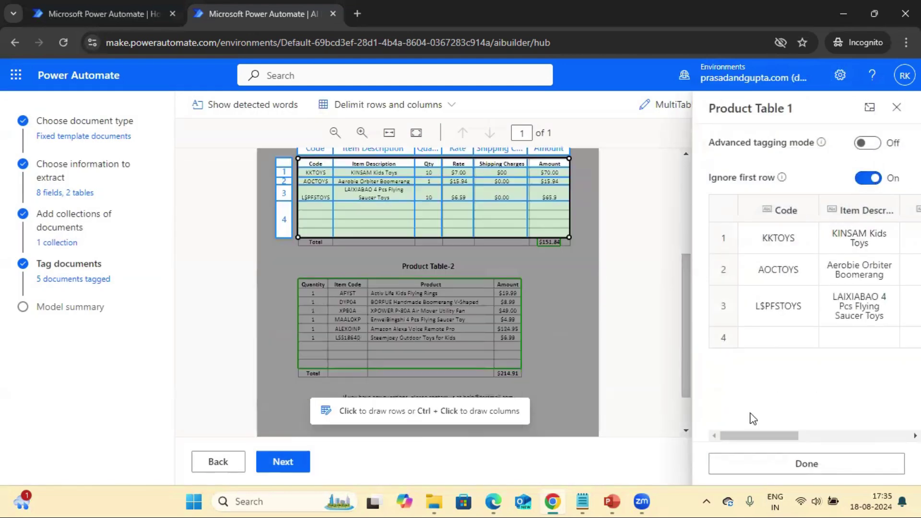
{"action": "left_click", "coordinate": [806, 463]}
{"action": "left_click", "coordinate": [308, 240]}
{"action": "left_click", "coordinate": [339, 283]}
{"action": "left_click", "coordinate": [806, 463]}
On the fifth invoice, set both product tables to ignore their first row and continue to the model summary.
{"action": "left_click", "coordinate": [855, 264]}
{"action": "left_click", "coordinate": [429, 292]}
{"action": "left_click", "coordinate": [867, 177]}
{"action": "left_click", "coordinate": [806, 463]}
{"action": "left_click", "coordinate": [456, 331]}
{"action": "left_click", "coordinate": [867, 178]}
{"action": "left_click", "coordinate": [806, 463]}
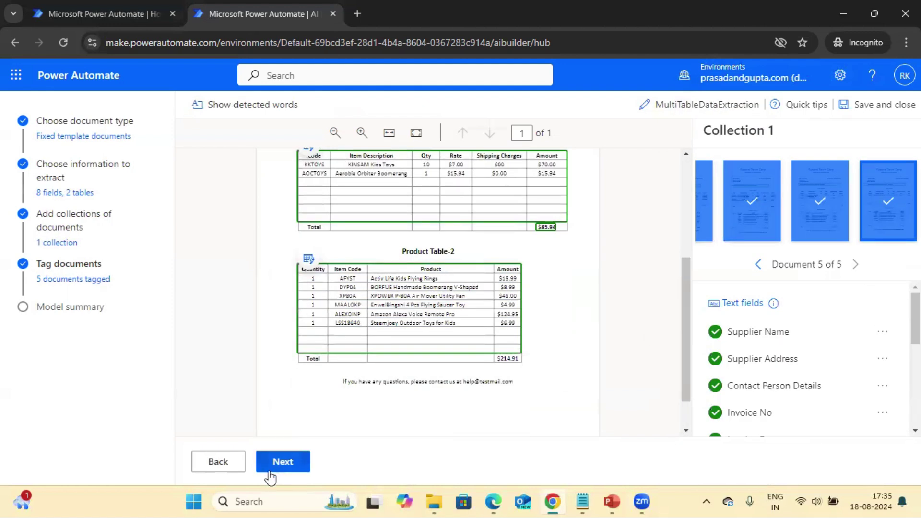
{"action": "left_click", "coordinate": [282, 462]}
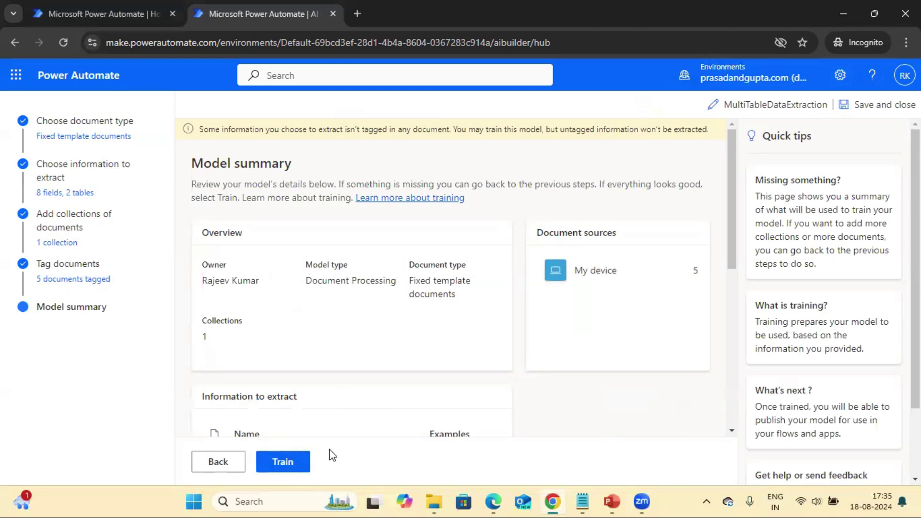
Review the model summary, train the MultiTableDataExtraction model and go to its details page.
{"action": "left_click_drag", "start_coordinate": [730, 235], "coordinate": [733, 280]}
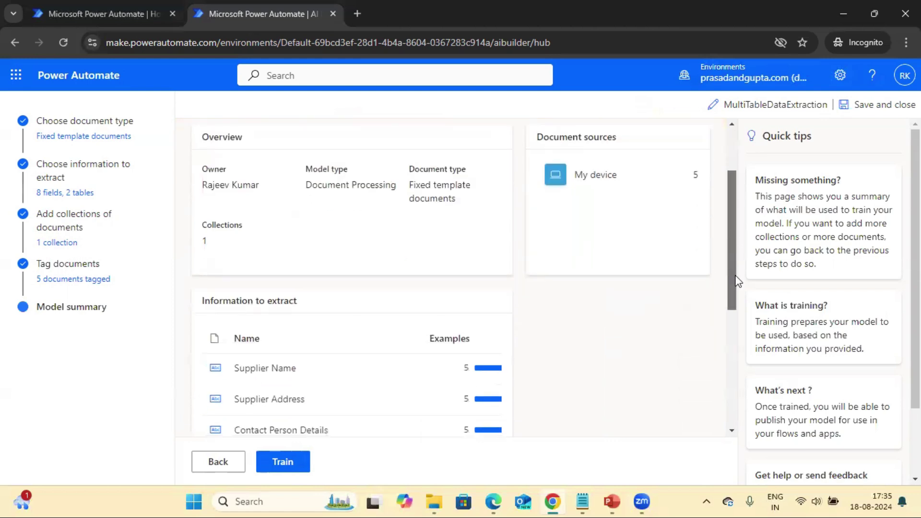
{"action": "left_click", "coordinate": [283, 462]}
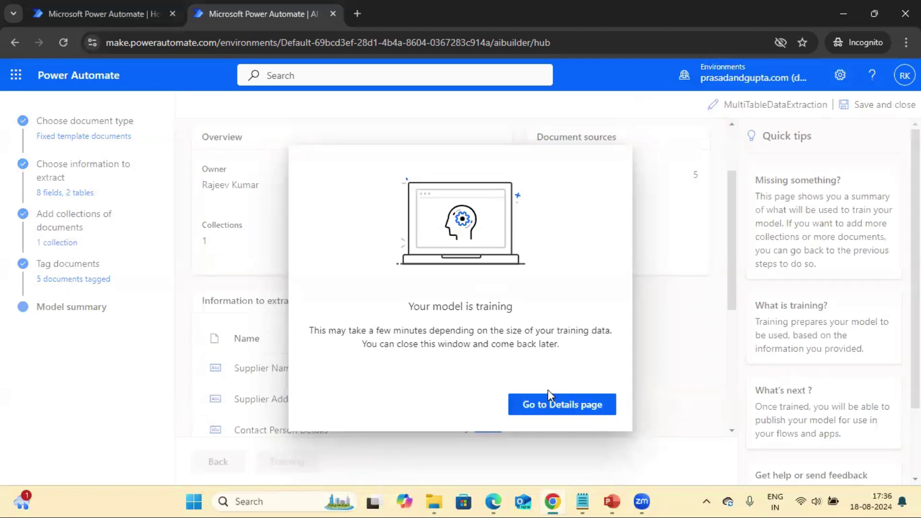
{"action": "left_click", "coordinate": [576, 412]}
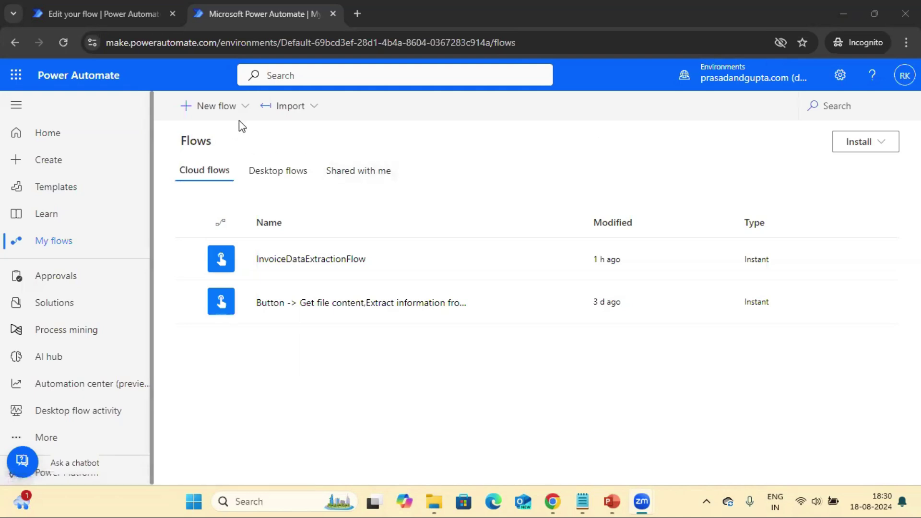
Create an unnamed instant cloud flow with the Manually trigger a flow trigger and turn off the new designer.
{"action": "left_click", "coordinate": [222, 106]}
{"action": "left_click", "coordinate": [247, 257]}
{"action": "left_click", "coordinate": [616, 218]}
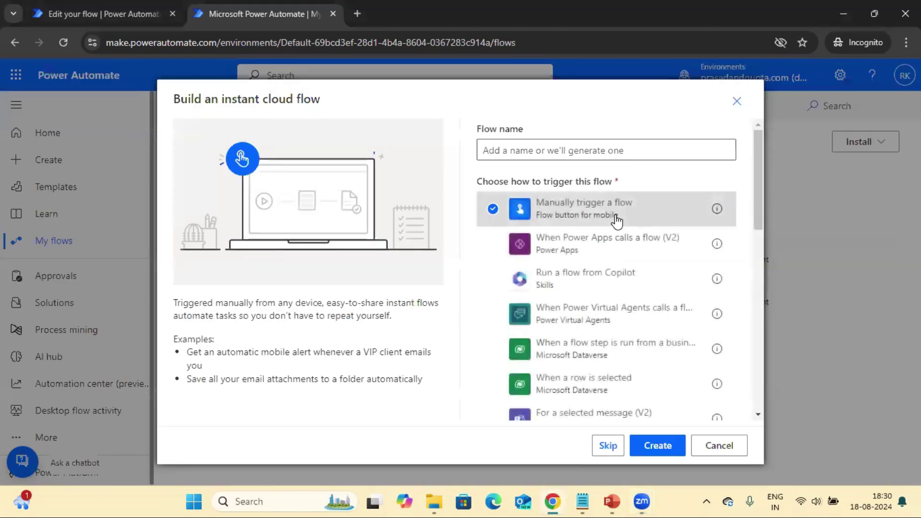
{"action": "left_click", "coordinate": [660, 447]}
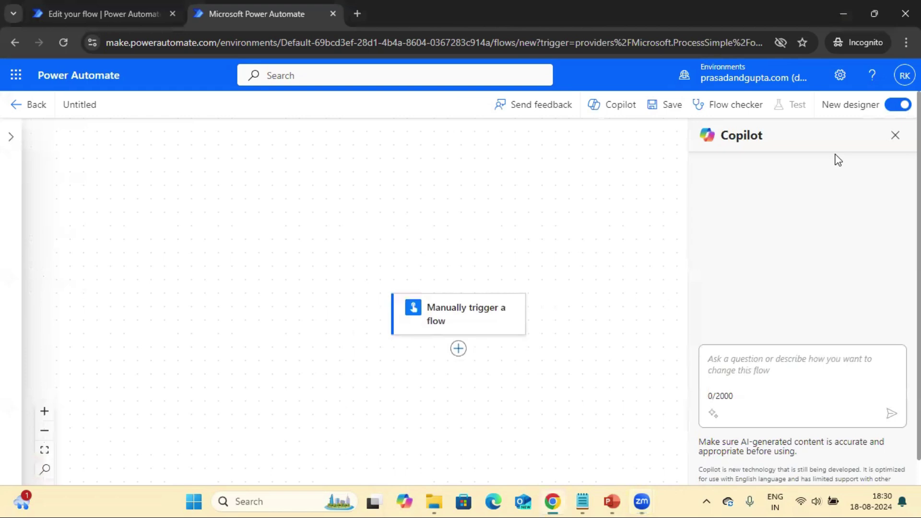
{"action": "left_click", "coordinate": [900, 109]}
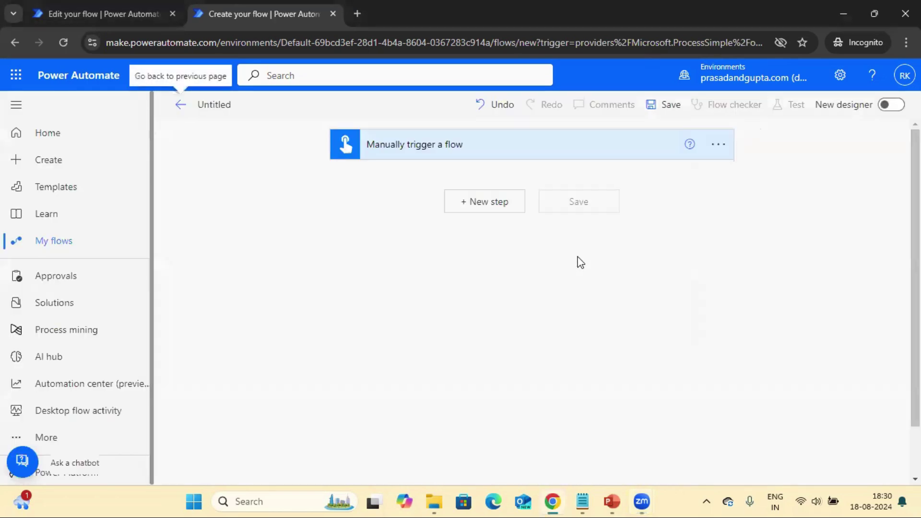
Check Sample Invoice_005.pdf in the Sample 1 folder in File Explorer and add OneDrive's Get file content action below the trigger.
{"action": "left_click", "coordinate": [478, 203]}
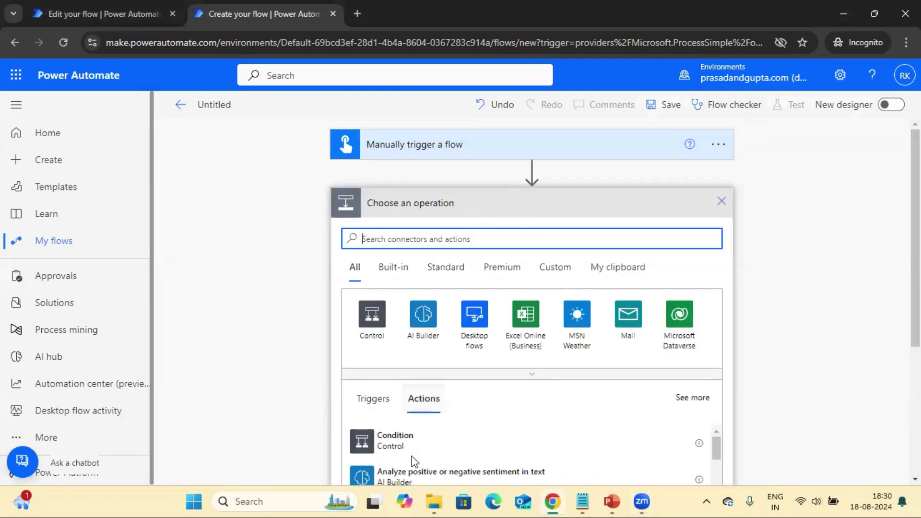
{"action": "mouse_move", "coordinate": [438, 502]}
{"action": "left_click", "coordinate": [417, 434]}
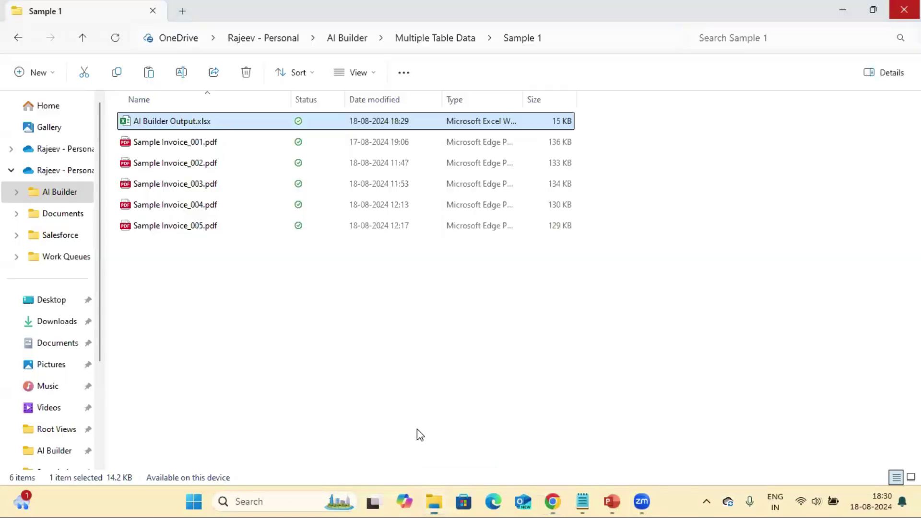
{"action": "left_click", "coordinate": [163, 226]}
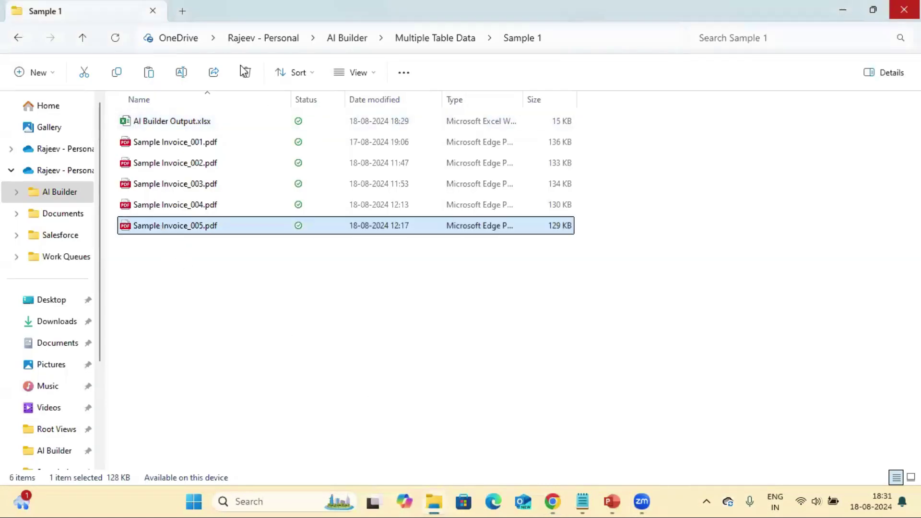
{"action": "key", "text": "alt+Tab"}
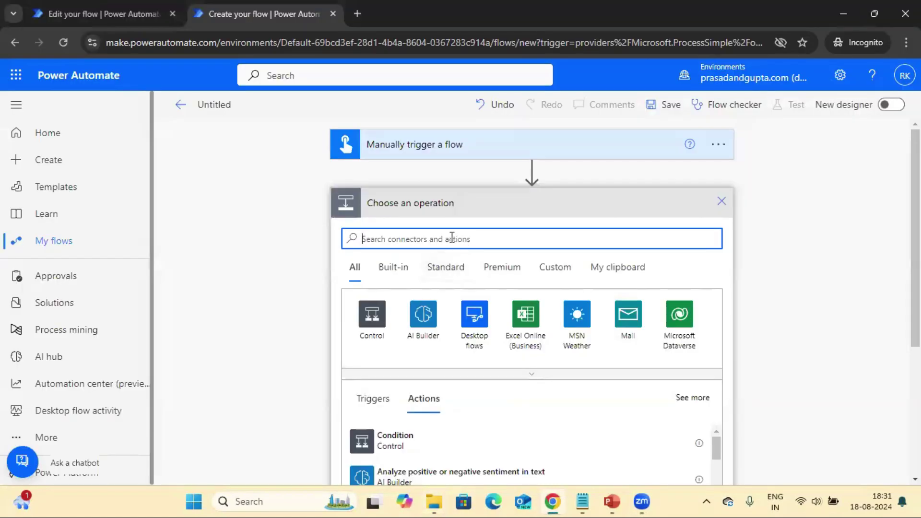
{"action": "type", "text": "onedri"}
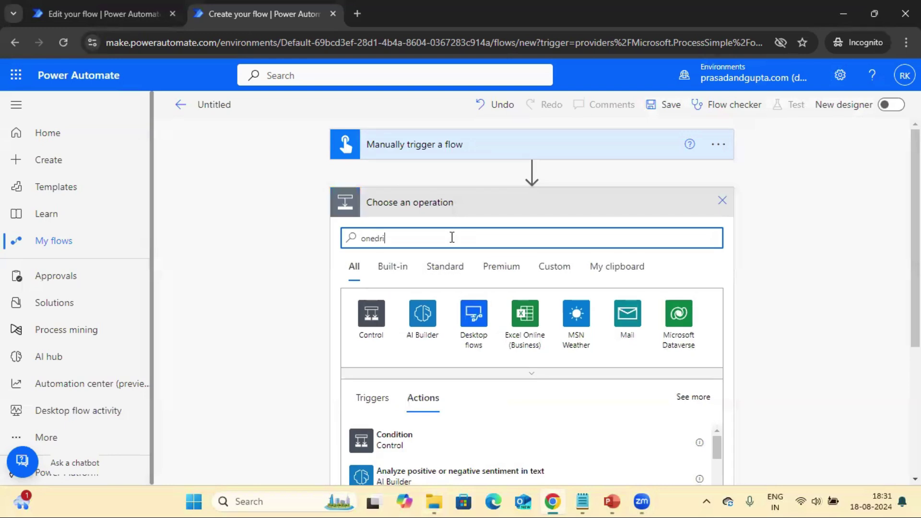
{"action": "type", "text": "ve"}
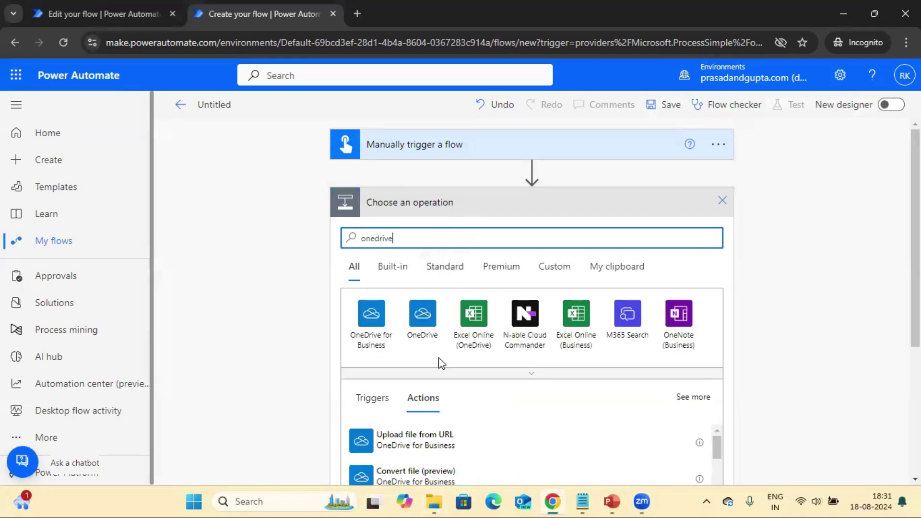
{"action": "left_click", "coordinate": [427, 328]}
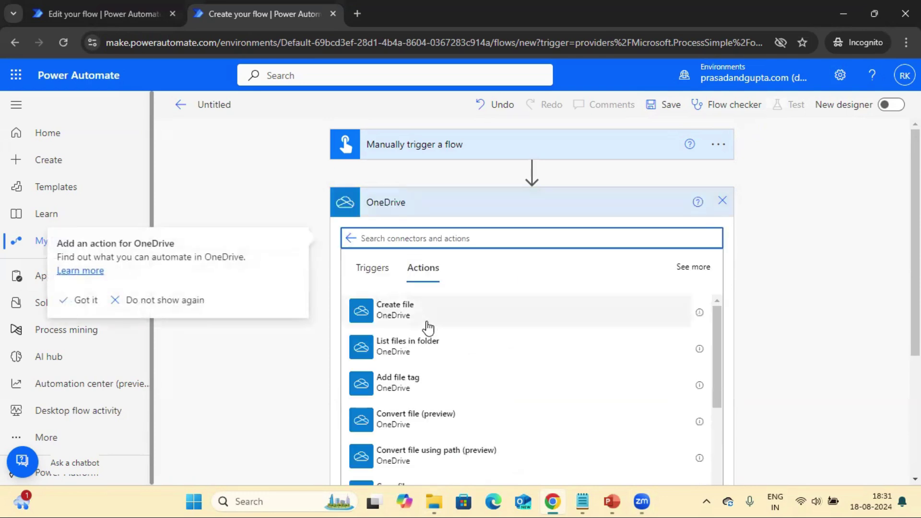
{"action": "left_click_drag", "start_coordinate": [716, 341], "coordinate": [731, 472]}
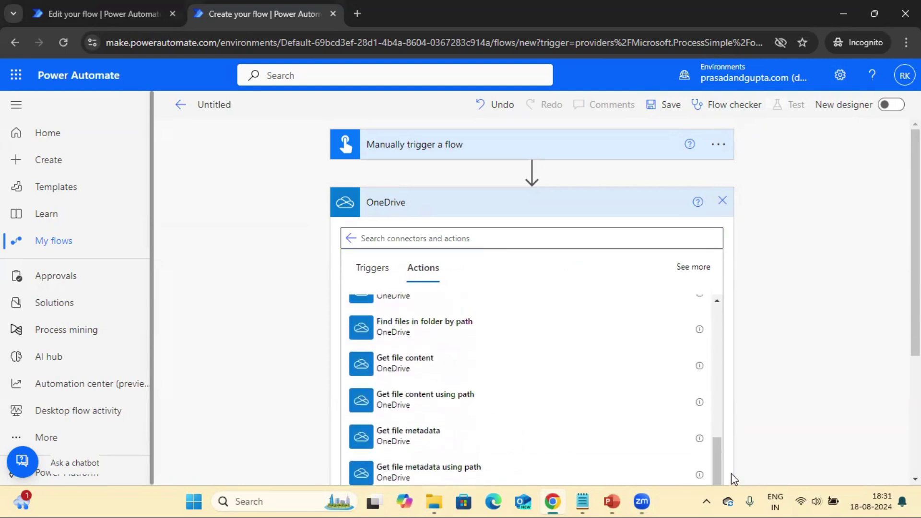
{"action": "left_click", "coordinate": [430, 376]}
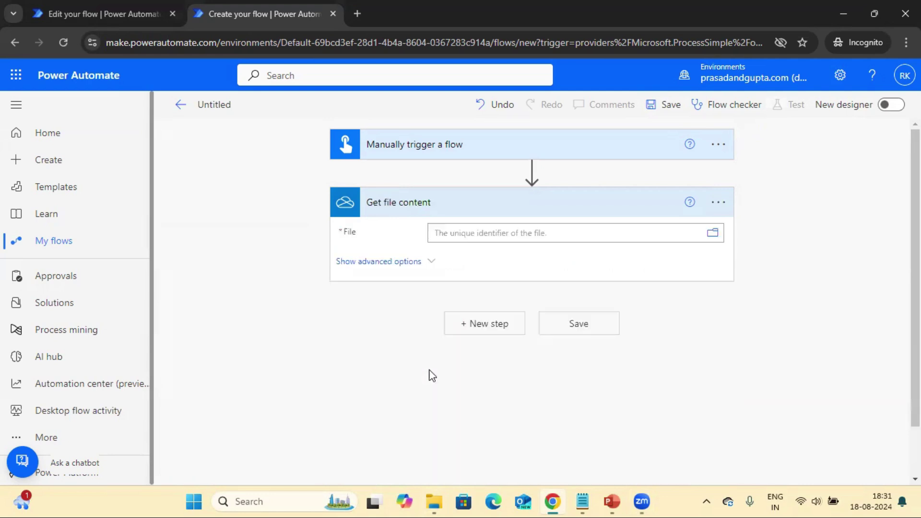
Set the Get file content action's file to Sample Invoice_005.pdf in AI Builder/Multiple Table Data/Sample 1.
{"action": "left_click", "coordinate": [714, 240]}
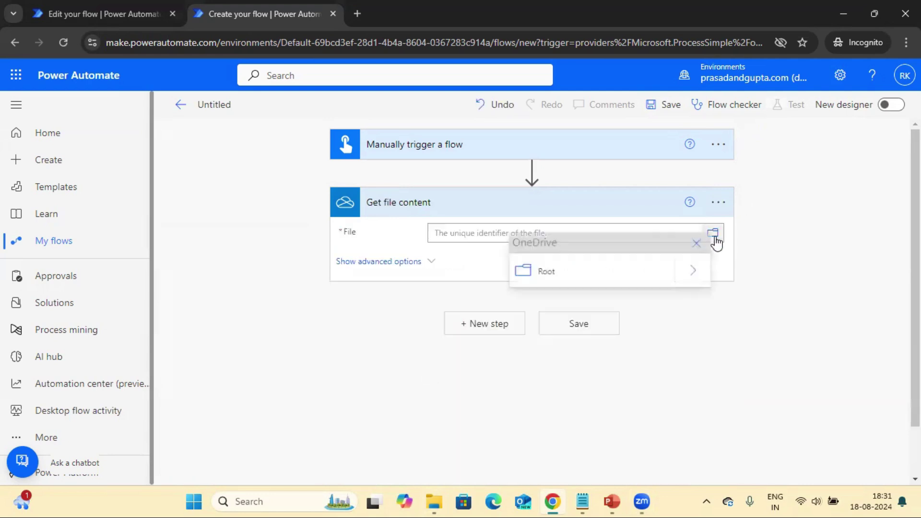
{"action": "left_click", "coordinate": [695, 273]}
{"action": "left_click", "coordinate": [679, 79]}
{"action": "left_click", "coordinate": [692, 304]}
{"action": "left_click", "coordinate": [690, 273]}
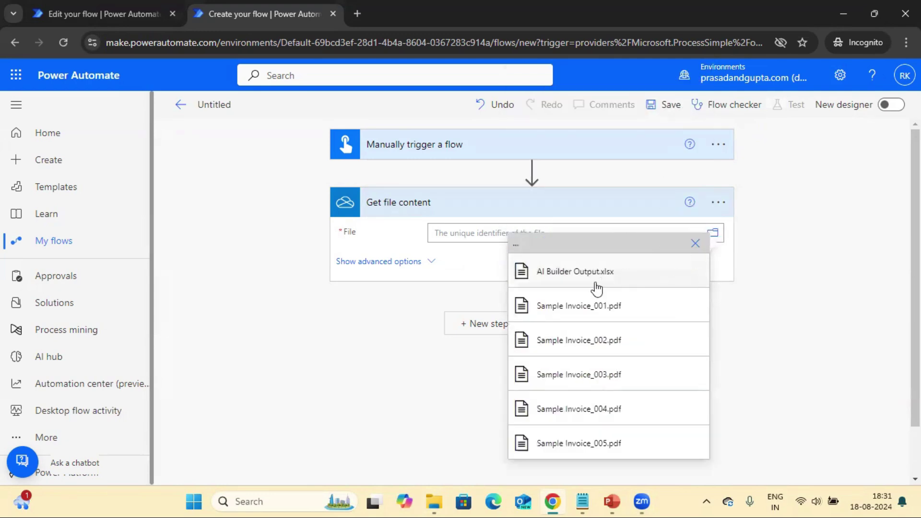
{"action": "left_click", "coordinate": [573, 442]}
{"action": "left_click", "coordinate": [632, 322]}
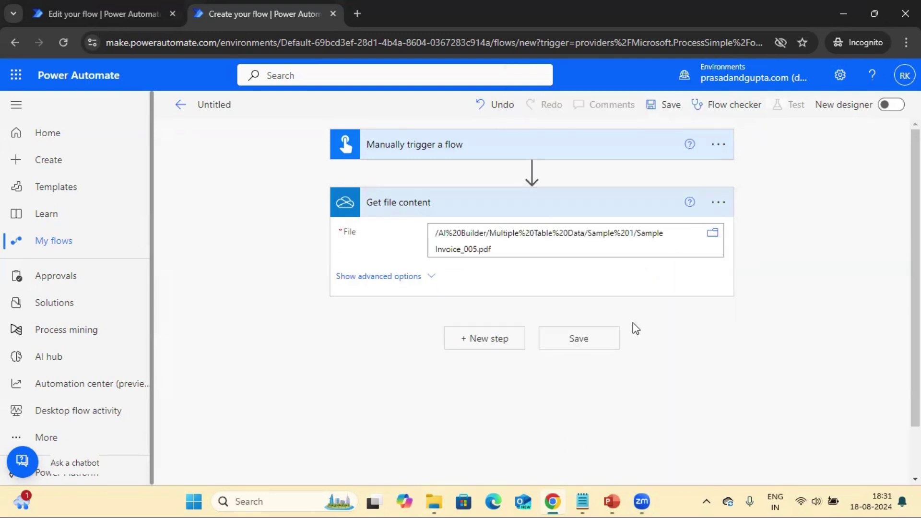
Add the AI Builder action Extract information from documents below Get file content.
{"action": "left_click", "coordinate": [475, 341]}
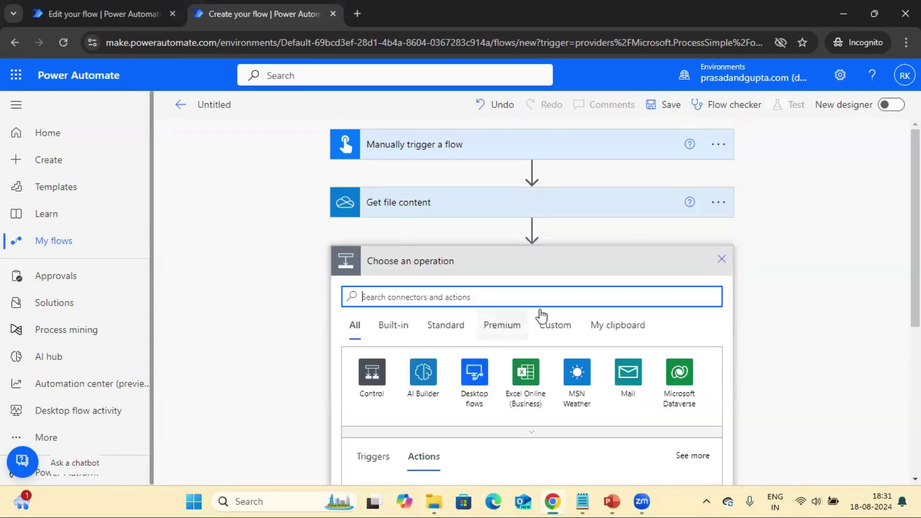
{"action": "left_click", "coordinate": [421, 373]}
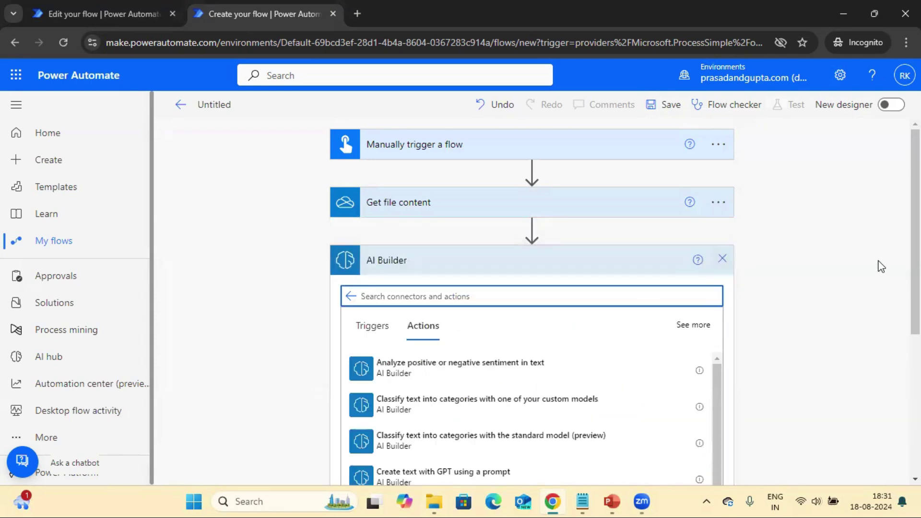
{"action": "scroll", "coordinate": [808, 276], "scroll_direction": "down", "scroll_amount": 3}
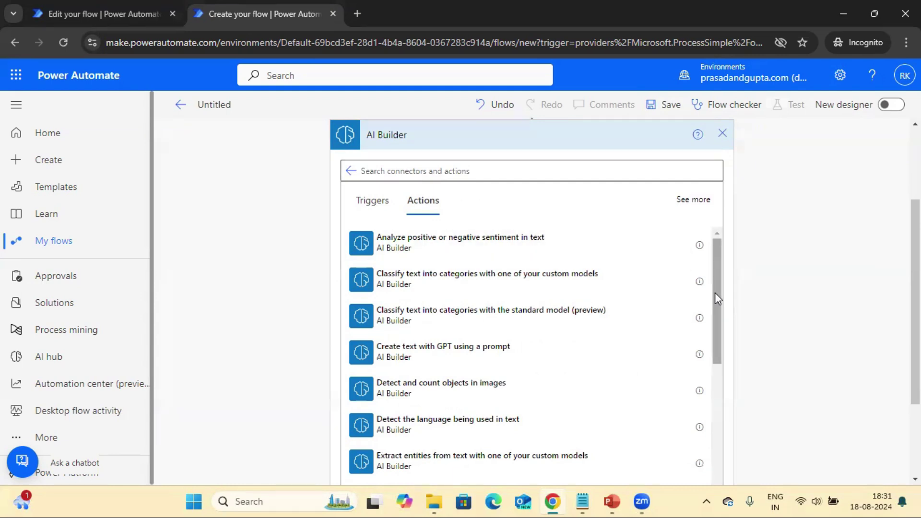
{"action": "left_click_drag", "start_coordinate": [714, 293], "coordinate": [724, 368]}
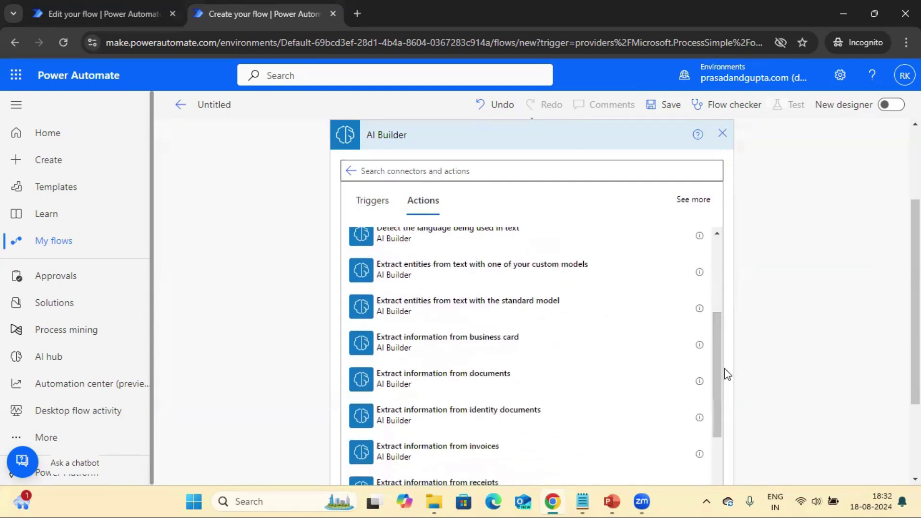
{"action": "left_click", "coordinate": [440, 379]}
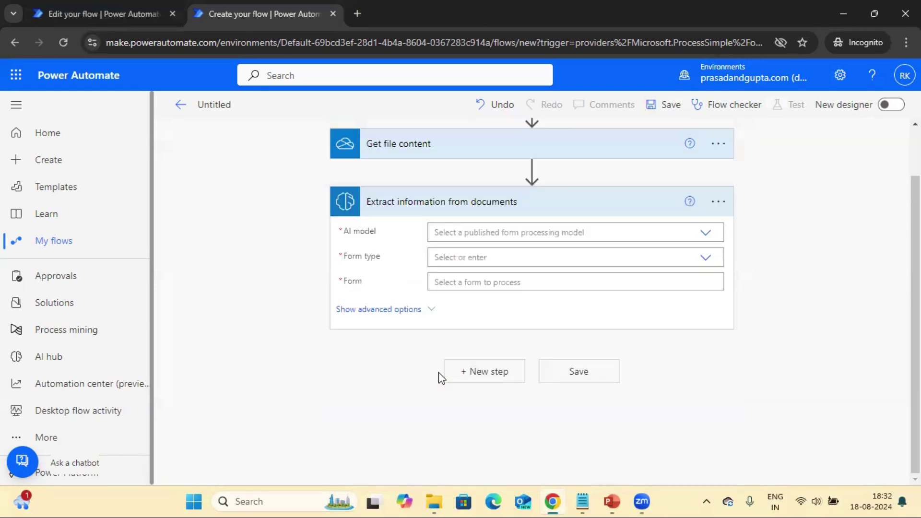
Configure the extraction action with AI model MultiTableDataExtraction, form type PDF Document and File content as the form.
{"action": "left_click", "coordinate": [705, 235]}
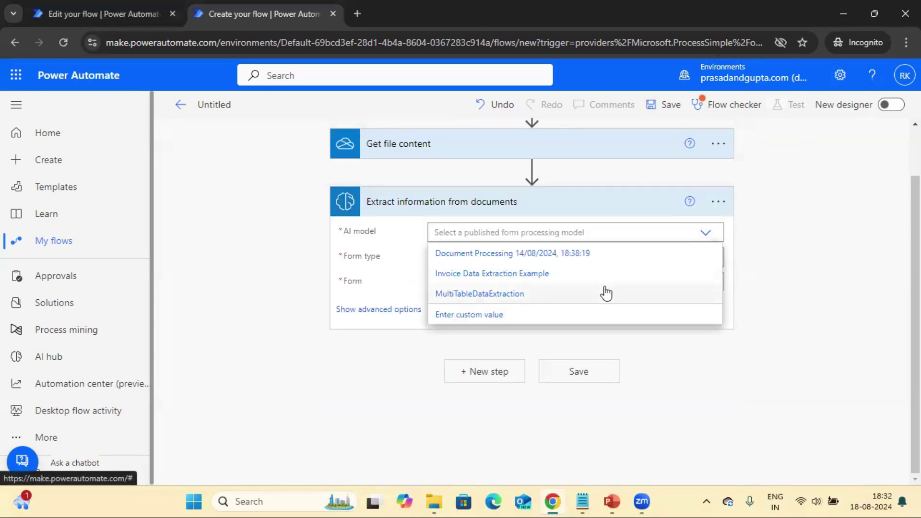
{"action": "left_click", "coordinate": [545, 293]}
{"action": "left_click", "coordinate": [701, 262]}
{"action": "left_click", "coordinate": [436, 281]}
{"action": "left_click", "coordinate": [436, 281]}
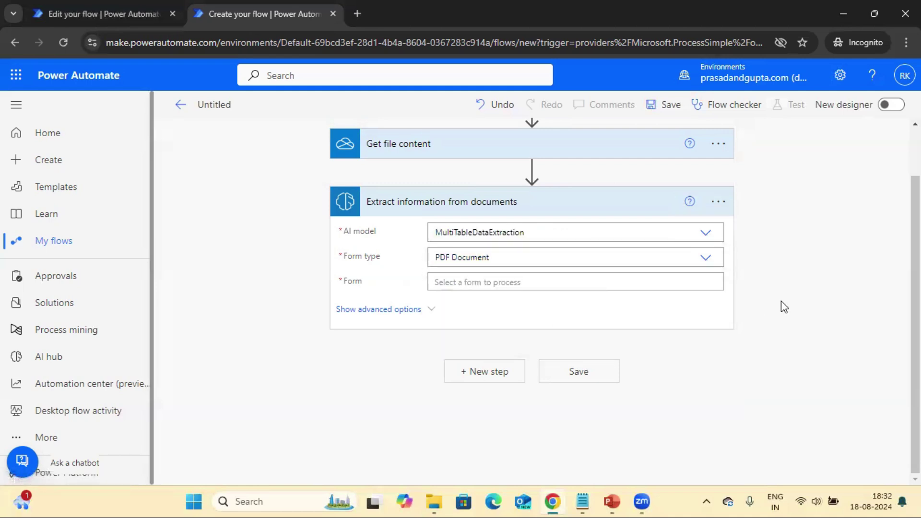
{"action": "left_click", "coordinate": [709, 450]}
{"action": "left_click", "coordinate": [655, 322]}
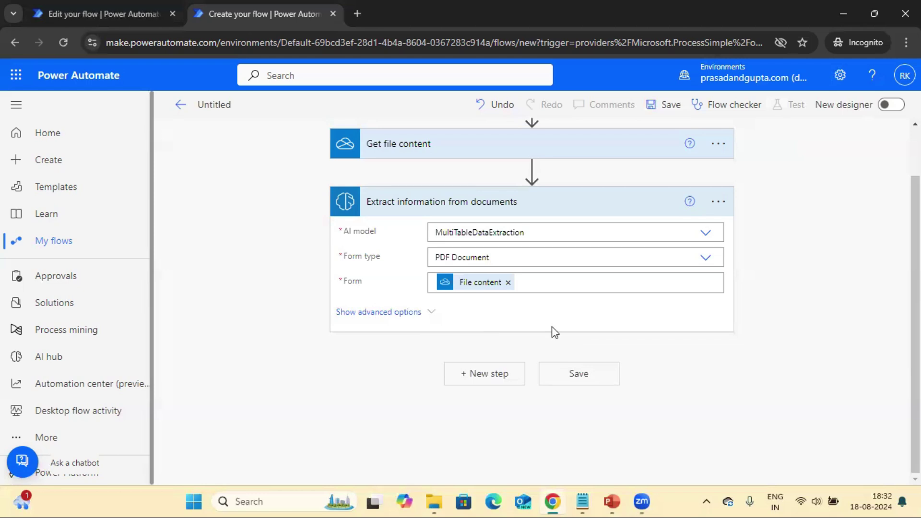
Add the Excel Online (OneDrive) action Add a row into a table below the extraction action.
{"action": "left_click", "coordinate": [469, 378]}
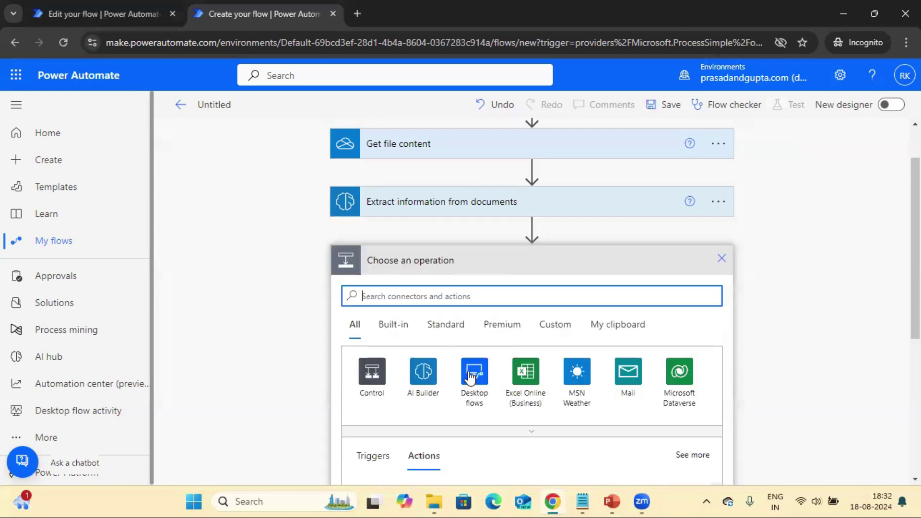
{"action": "type", "text": "online excel"}
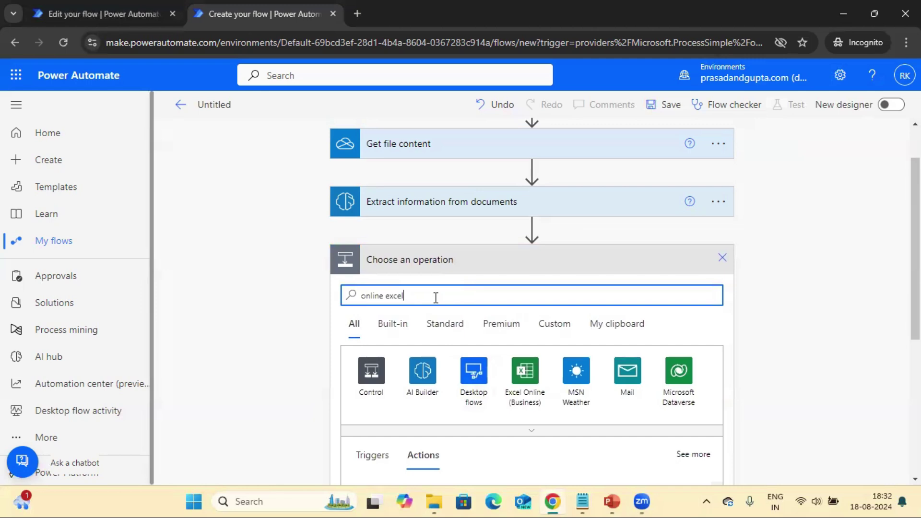
{"action": "left_click", "coordinate": [422, 381]}
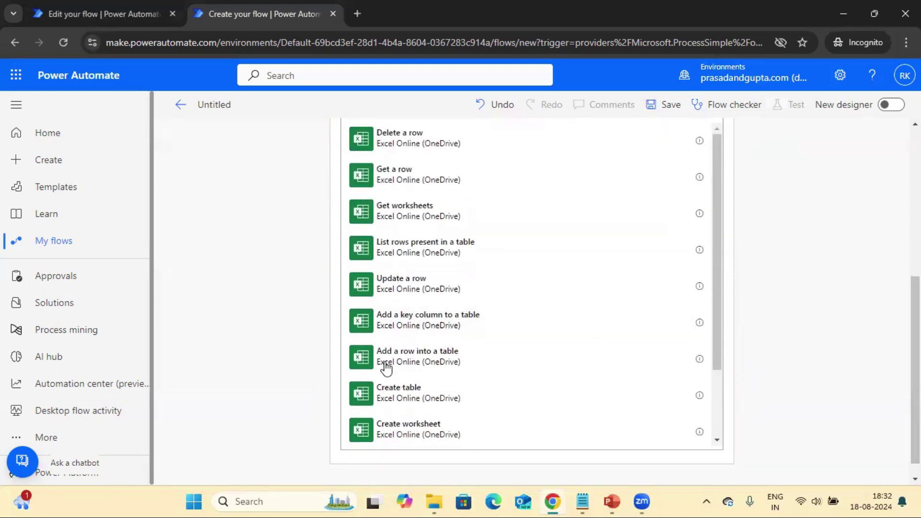
{"action": "left_click", "coordinate": [412, 361]}
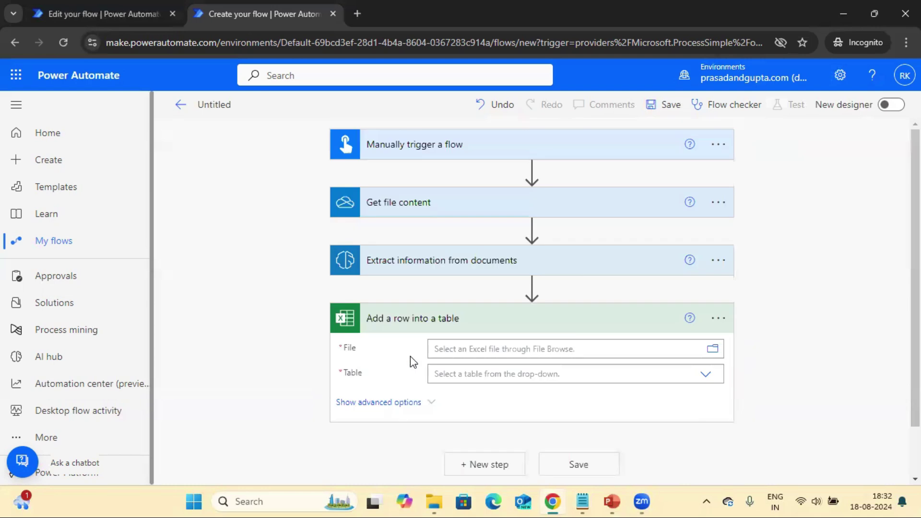
Set the Add a row into a table action's file to AI Builder/Multiple Table Data/Sample 1/AI Builder Output.xlsx and its table to Fields.
{"action": "scroll", "coordinate": [672, 297], "scroll_direction": "down", "scroll_amount": 1}
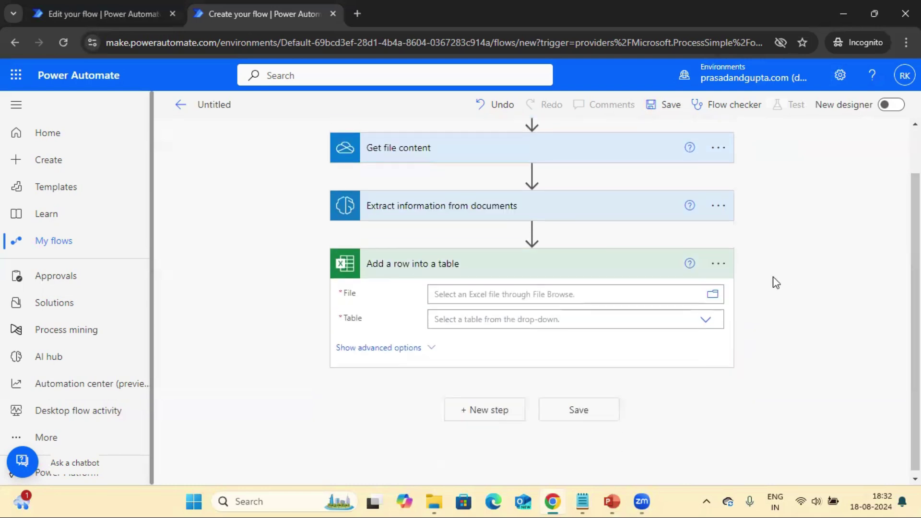
{"action": "left_click", "coordinate": [713, 297]}
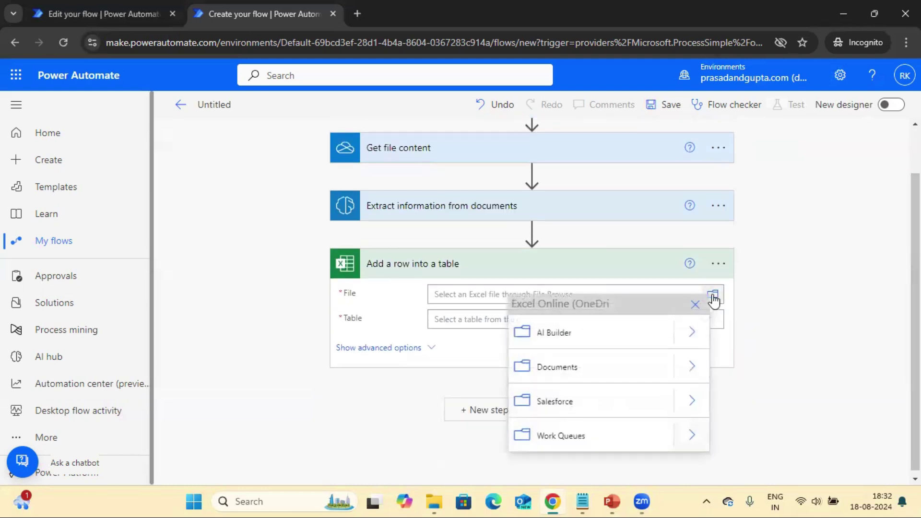
{"action": "left_click", "coordinate": [695, 341]}
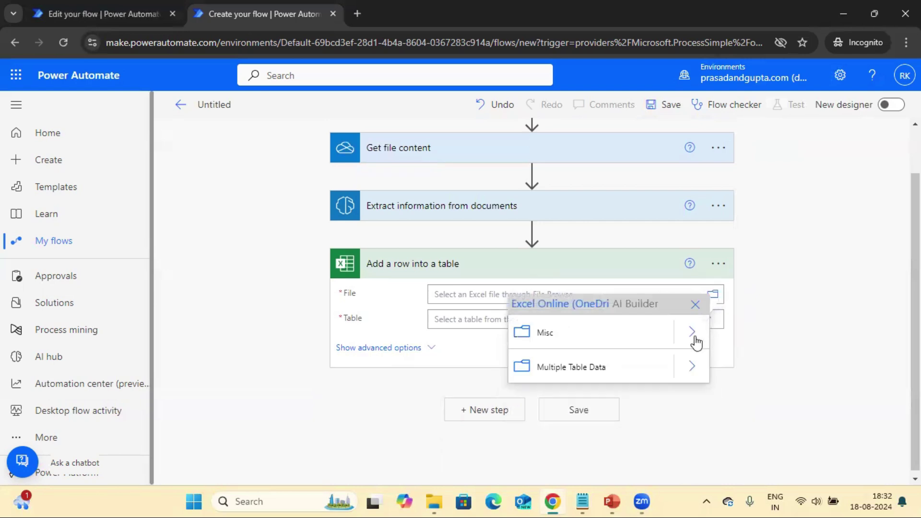
{"action": "left_click", "coordinate": [691, 368]}
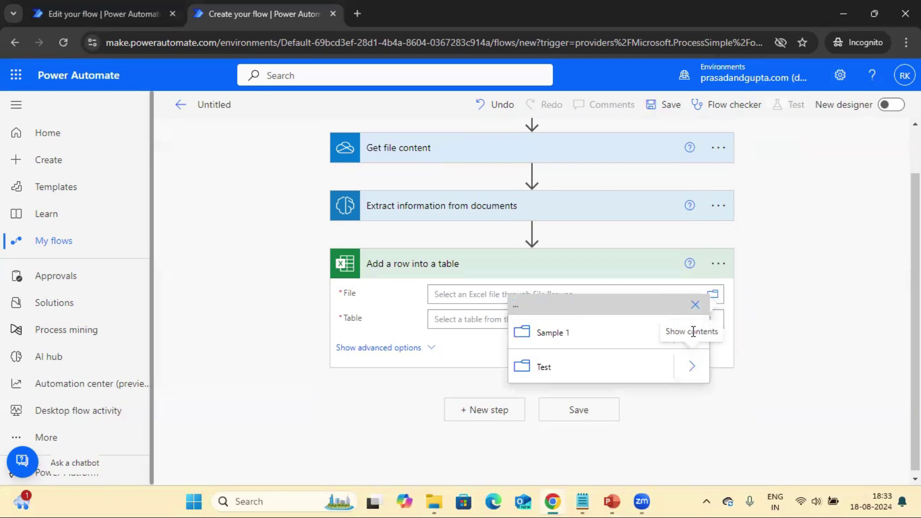
{"action": "left_click", "coordinate": [695, 334]}
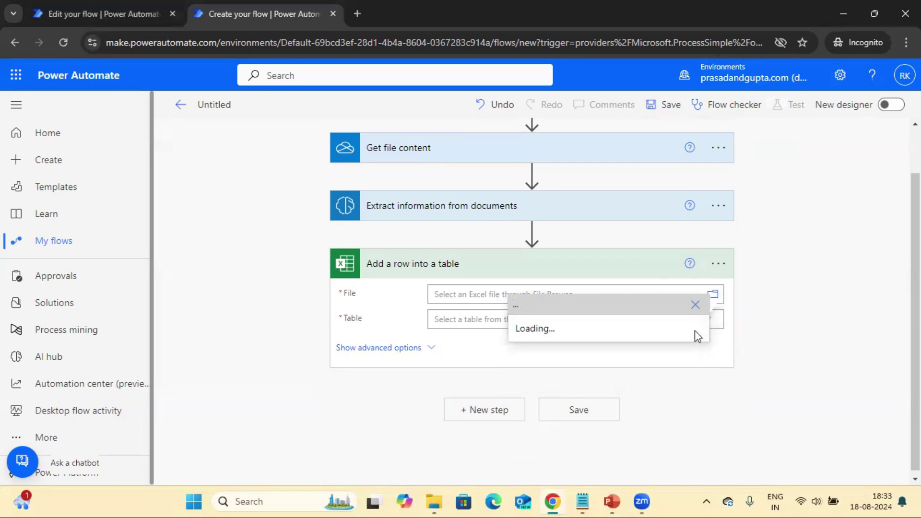
{"action": "left_click", "coordinate": [597, 338]}
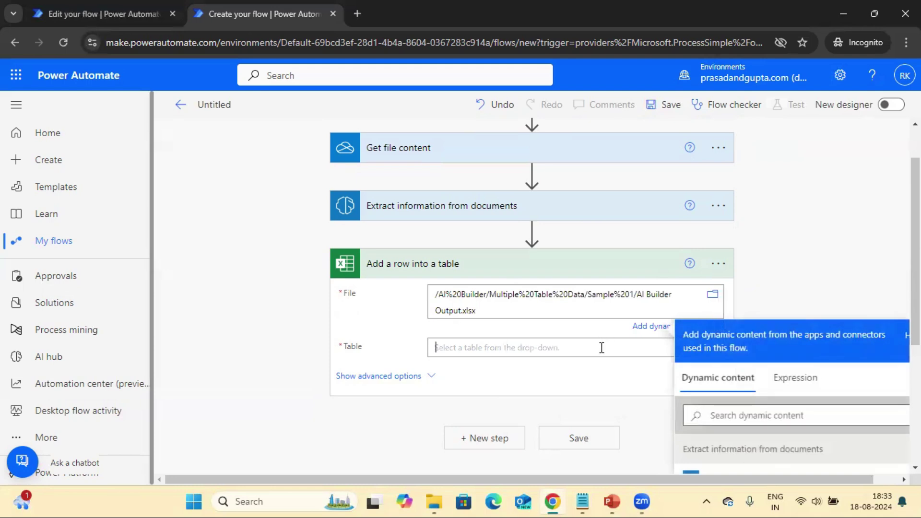
{"action": "left_click", "coordinate": [601, 347]}
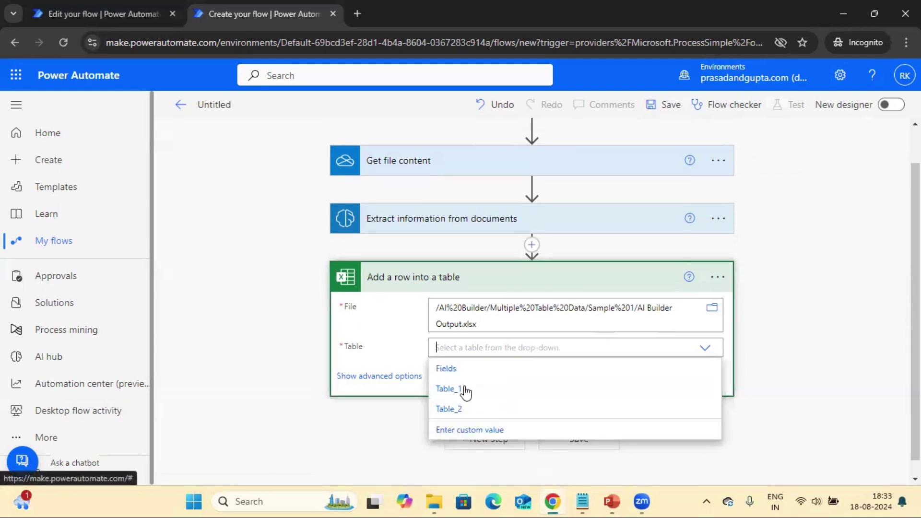
{"action": "left_click", "coordinate": [447, 369]}
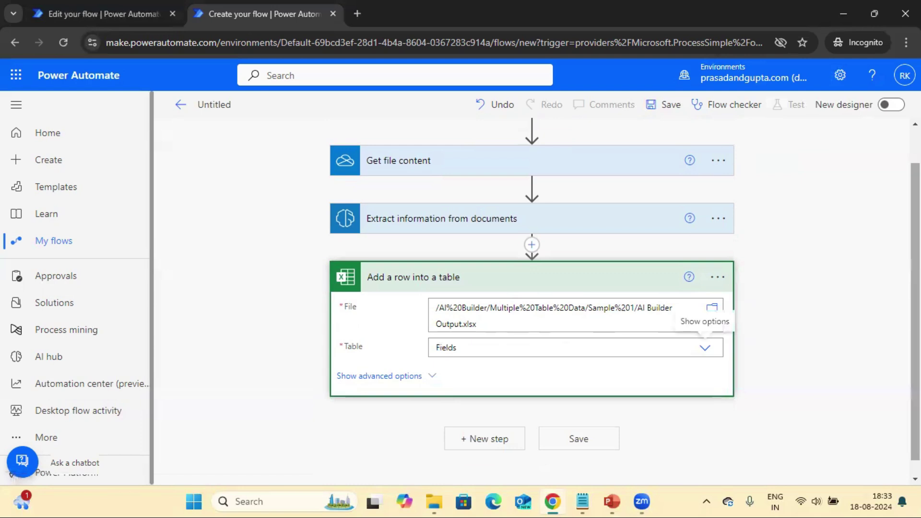
Map the Supplier Name and Supplier Address columns to the matching dynamic outputs of Extract information from documents.
{"action": "scroll", "coordinate": [657, 338], "scroll_direction": "down", "scroll_amount": 1}
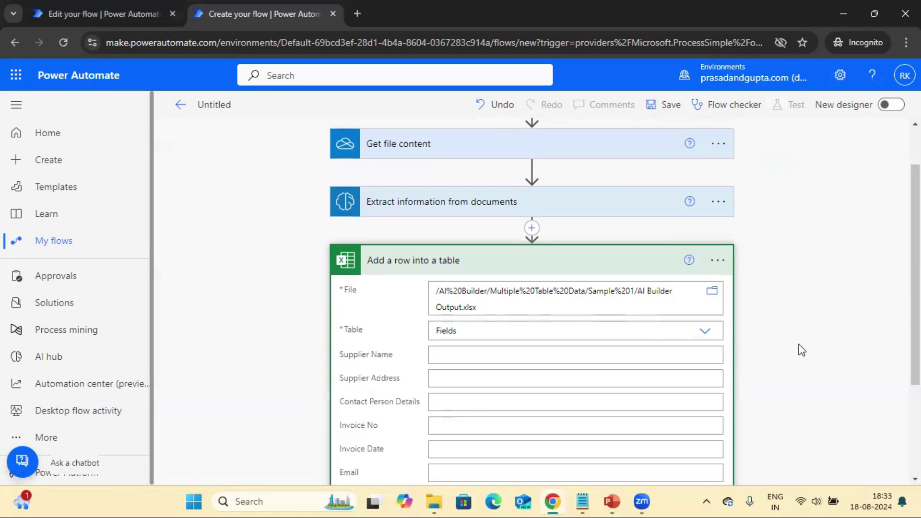
{"action": "scroll", "coordinate": [915, 288], "scroll_direction": "down", "scroll_amount": 1}
{"action": "scroll", "coordinate": [497, 240], "scroll_direction": "down", "scroll_amount": 1}
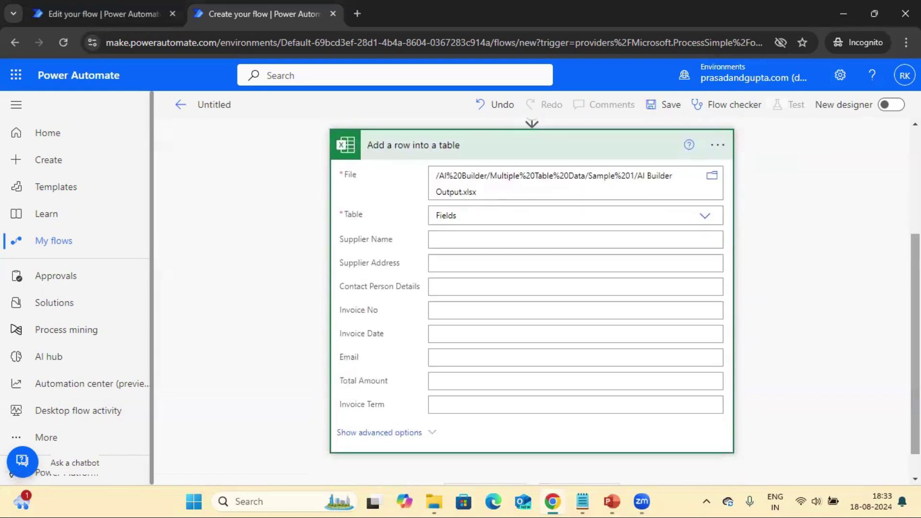
{"action": "left_click", "coordinate": [498, 238]}
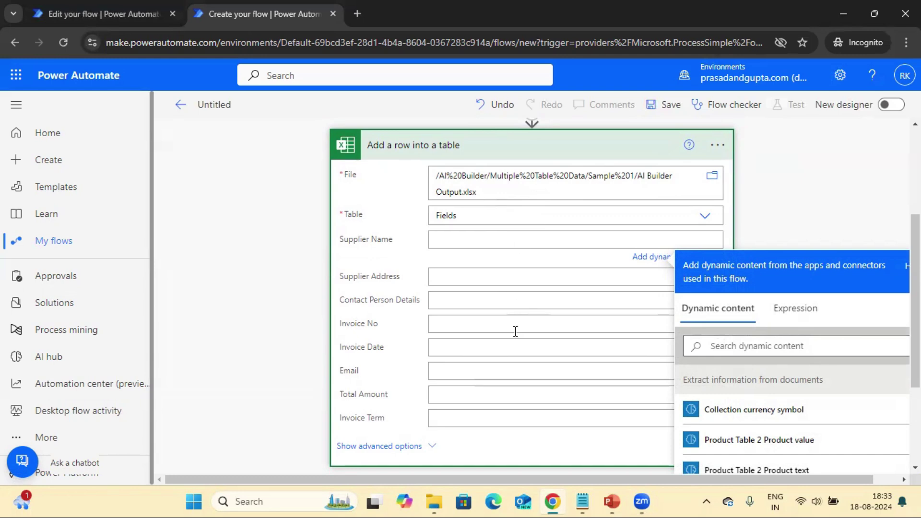
{"action": "left_click", "coordinate": [747, 347]}
{"action": "type", "text": "supplier"}
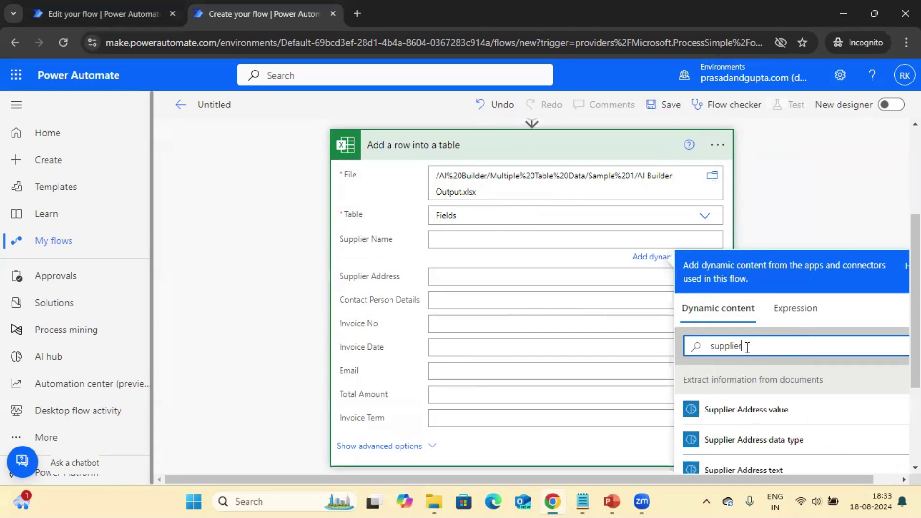
{"action": "scroll", "coordinate": [652, 364], "scroll_direction": "down", "scroll_amount": 3}
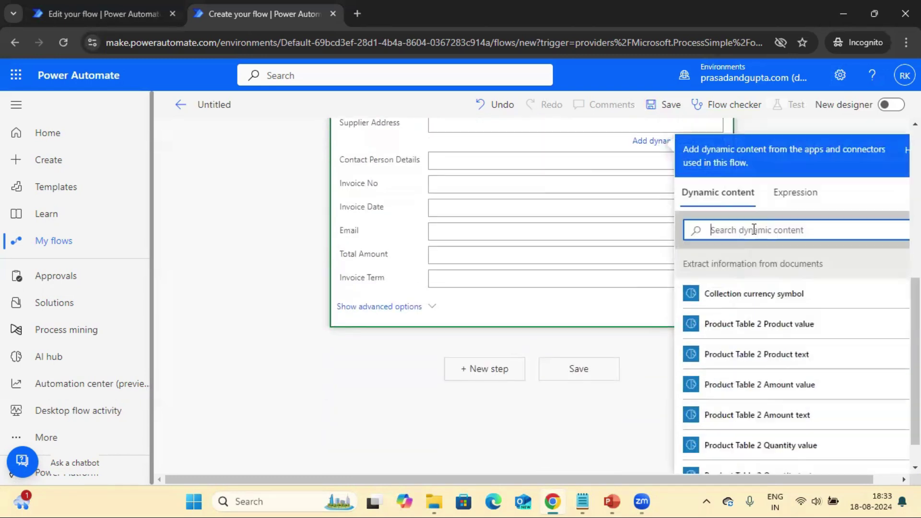
{"action": "type", "text": "suppli"}
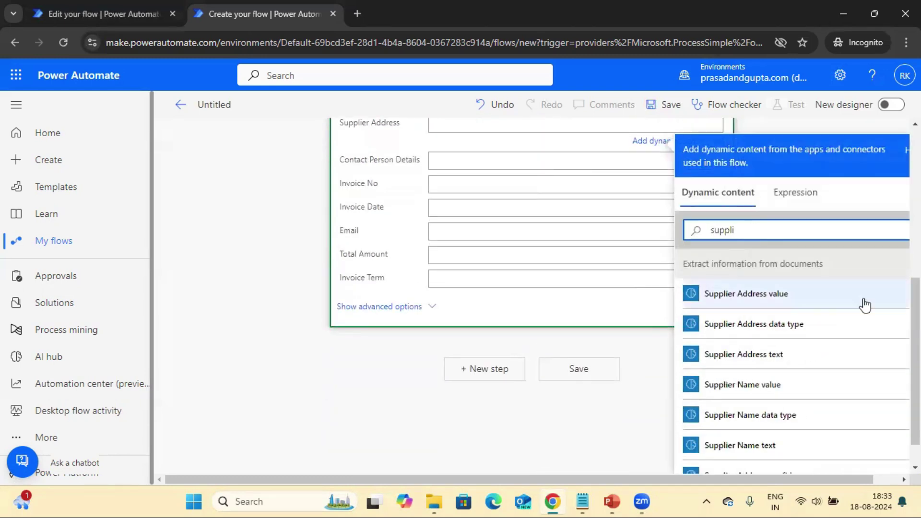
{"action": "left_click", "coordinate": [861, 305]}
Map Contact Person Details to its matching extracted output and Invoice No to Invoice No value.
{"action": "left_click", "coordinate": [444, 160]}
{"action": "left_click", "coordinate": [733, 269]}
{"action": "type", "text": "contact"}
{"action": "left_click", "coordinate": [814, 402]}
{"action": "left_click", "coordinate": [754, 306]}
{"action": "type", "text": "Invoice"}
{"action": "scroll", "coordinate": [640, 308], "scroll_direction": "down", "scroll_amount": 3}
{"action": "left_click", "coordinate": [734, 438]}
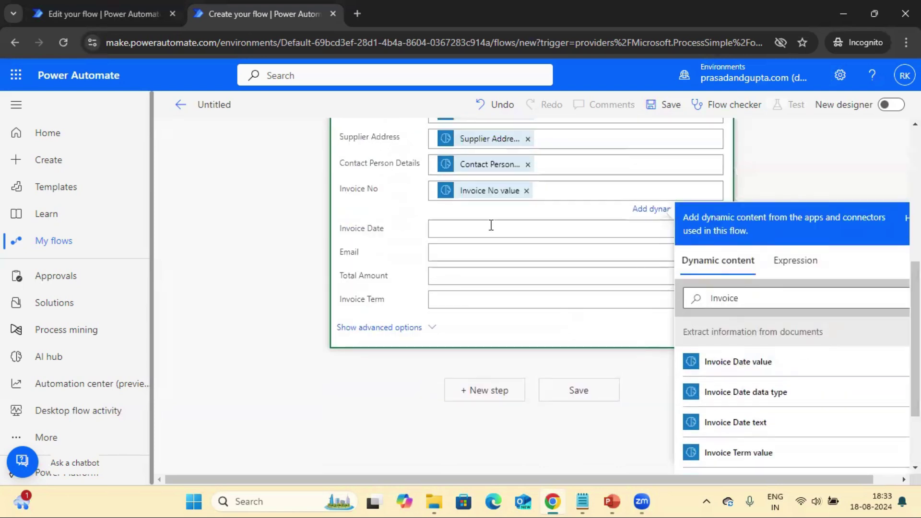
Map the Invoice Date column to the extracted Invoice Date text, leaving Email empty.
{"action": "left_click", "coordinate": [489, 225]}
{"action": "left_click", "coordinate": [746, 331]}
{"action": "type", "text": "Date"}
{"action": "left_click", "coordinate": [738, 405]}
{"action": "left_click", "coordinate": [556, 267]}
Map the Total Amount column to Total Amount text and the Invoice Term column to Invoice Term text.
{"action": "left_click", "coordinate": [479, 305]}
{"action": "left_click", "coordinate": [738, 409]}
{"action": "type", "text": "amount"}
{"action": "scroll", "coordinate": [776, 418], "scroll_direction": "down", "scroll_amount": 5}
{"action": "left_click", "coordinate": [777, 437]}
{"action": "left_click", "coordinate": [546, 236]}
{"action": "left_click", "coordinate": [748, 380]}
{"action": "type", "text": "term"}
{"action": "scroll", "coordinate": [801, 390], "scroll_direction": "down", "scroll_amount": 3}
{"action": "left_click", "coordinate": [802, 387]}
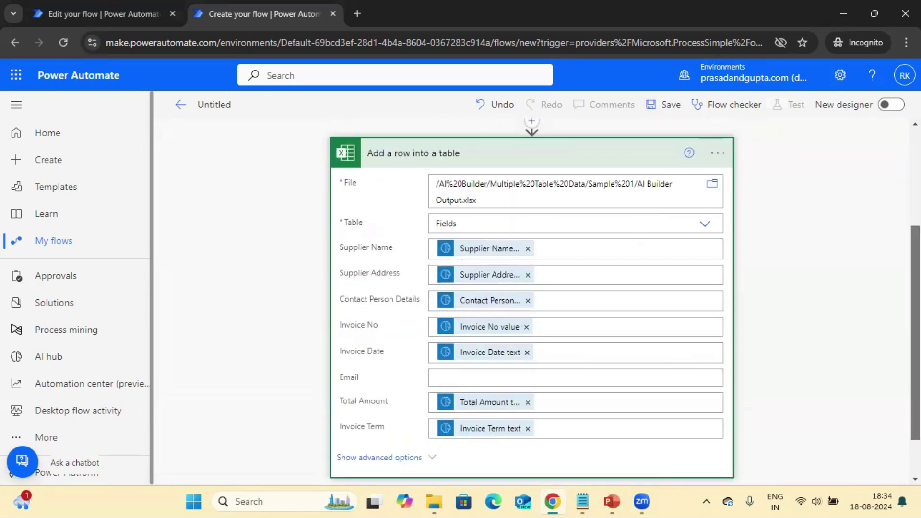
Add a second Excel Online (OneDrive) action Add a row into a table at the end of the flow.
{"action": "left_click", "coordinate": [485, 463]}
{"action": "type", "text": "online excel"}
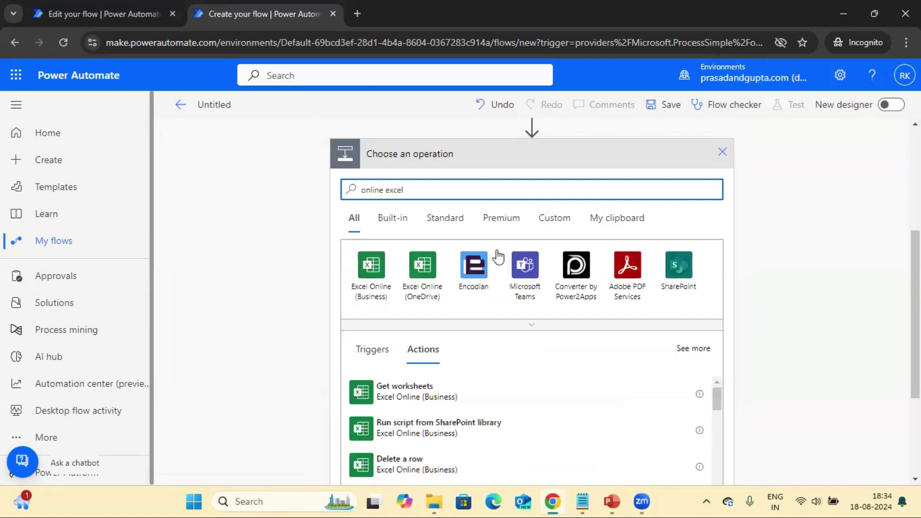
{"action": "left_click", "coordinate": [423, 264]}
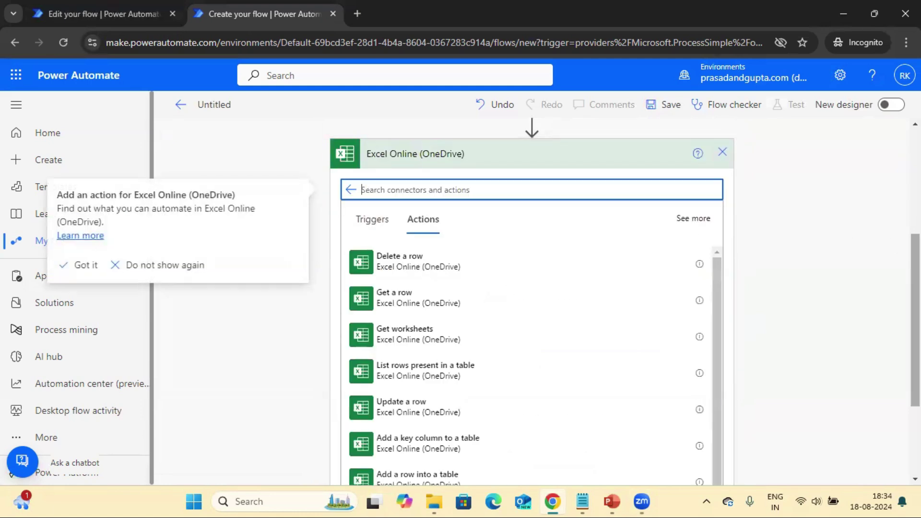
{"action": "scroll", "coordinate": [602, 341], "scroll_direction": "down", "scroll_amount": 3}
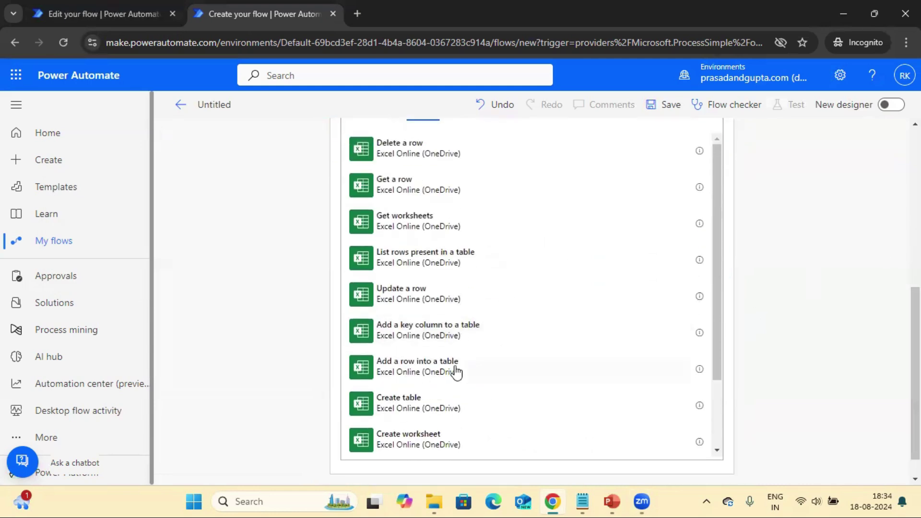
{"action": "left_click", "coordinate": [402, 373]}
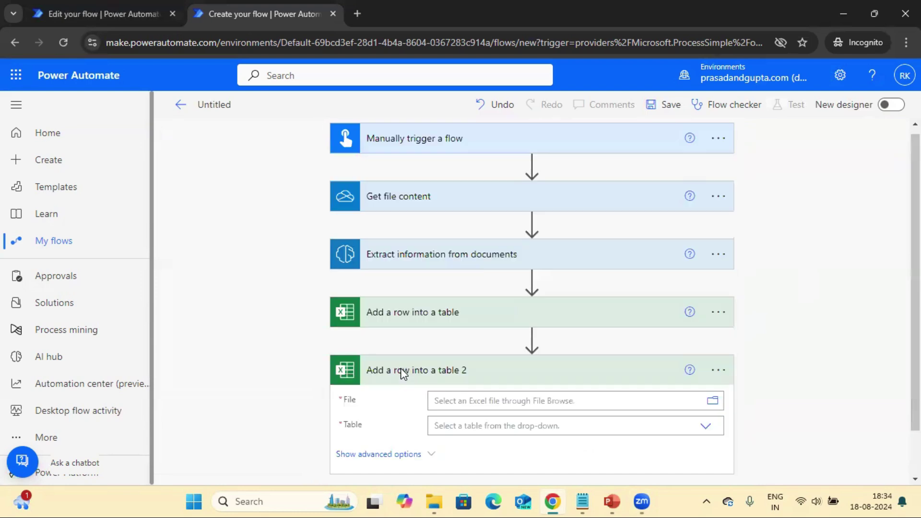
Set the second row action's file to AI Builder Output.xlsx in AI Builder/Multiple Table Data/Sample 1 and its table to Table_1.
{"action": "scroll", "coordinate": [776, 336], "scroll_direction": "down", "scroll_amount": 1}
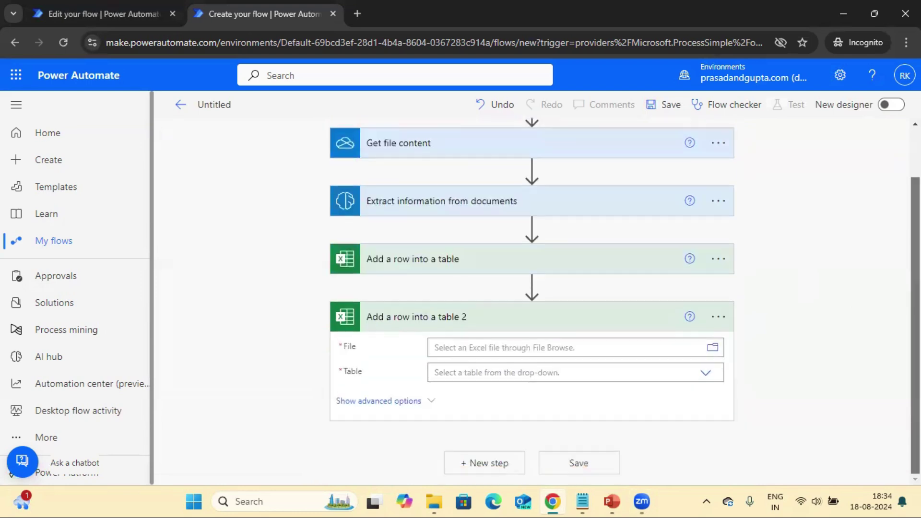
{"action": "left_click", "coordinate": [706, 374]}
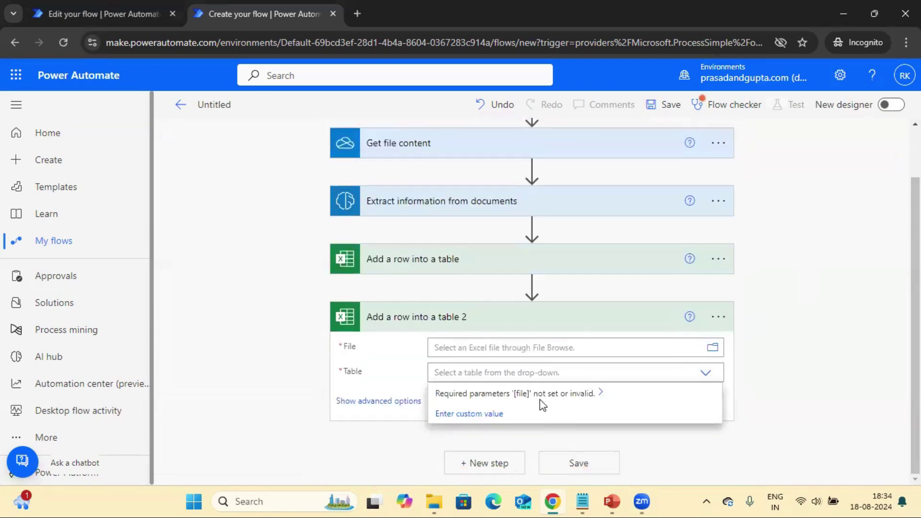
{"action": "left_click", "coordinate": [711, 349]}
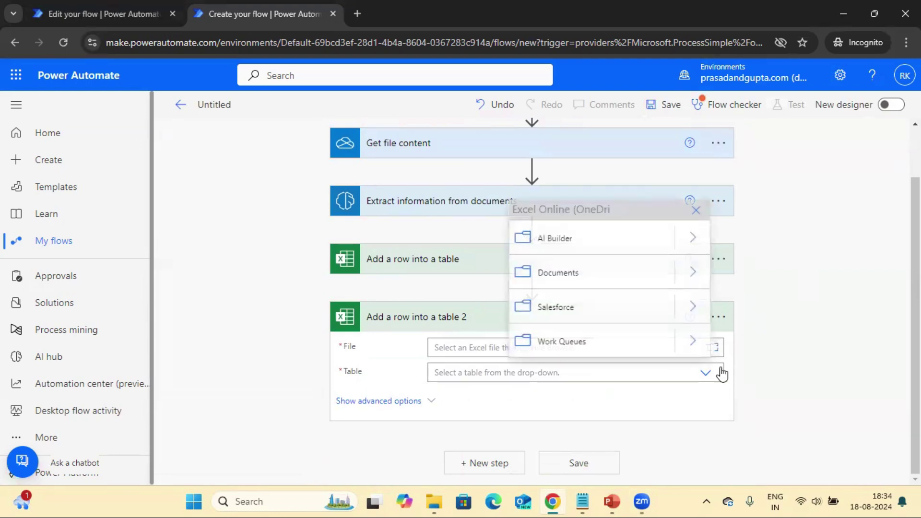
{"action": "left_click", "coordinate": [695, 305]}
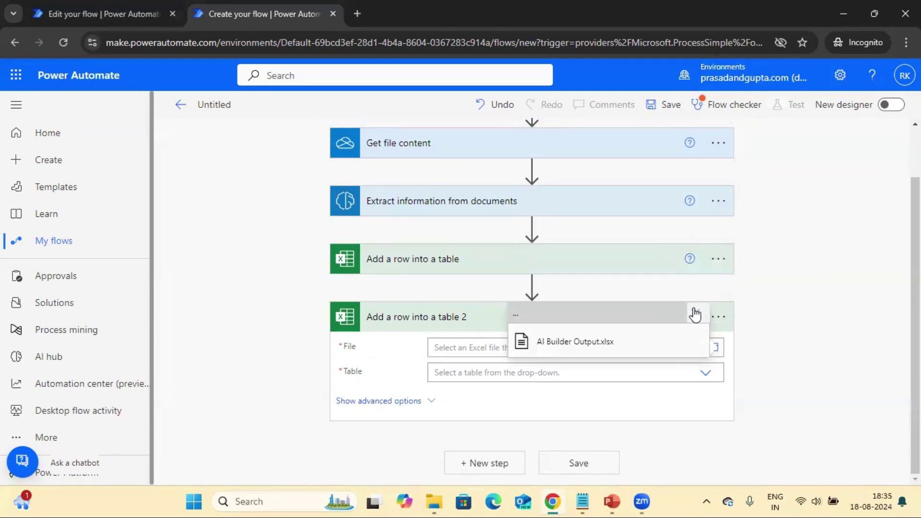
{"action": "left_click", "coordinate": [624, 342]}
{"action": "left_click", "coordinate": [552, 290]}
{"action": "left_click", "coordinate": [448, 411]}
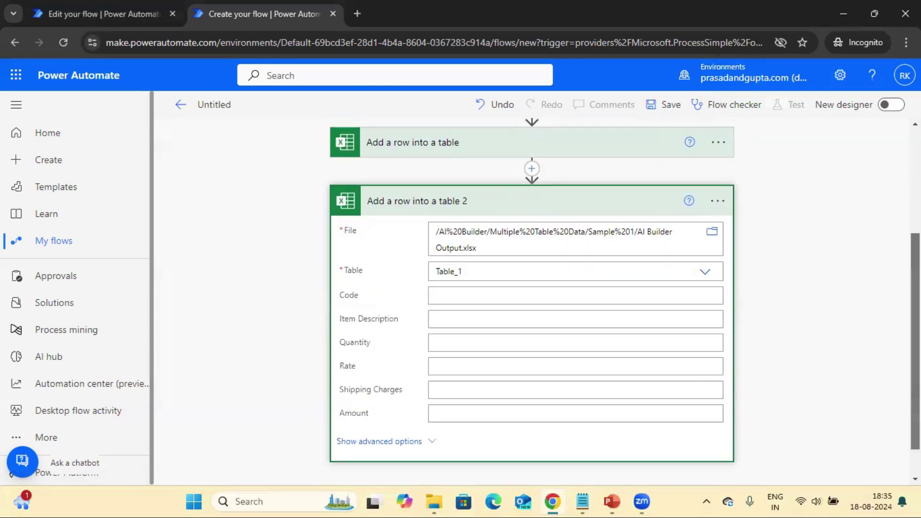
Map the Code column of Table_1 to the extracted product table's code output.
{"action": "left_click", "coordinate": [551, 294]}
{"action": "left_click", "coordinate": [756, 360]}
{"action": "type", "text": "Code"}
{"action": "left_click", "coordinate": [733, 424]}
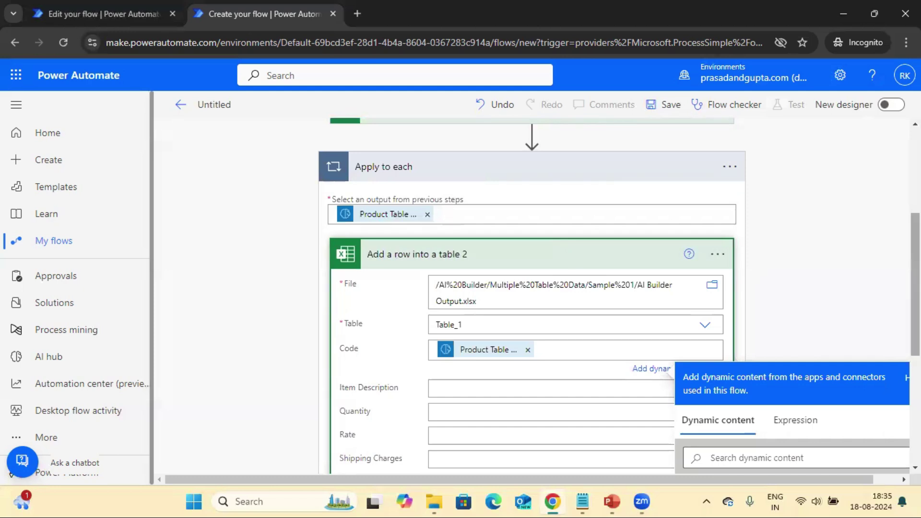
{"action": "scroll", "coordinate": [614, 297], "scroll_direction": "up", "scroll_amount": 3}
{"action": "scroll", "coordinate": [614, 296], "scroll_direction": "down", "scroll_amount": 2}
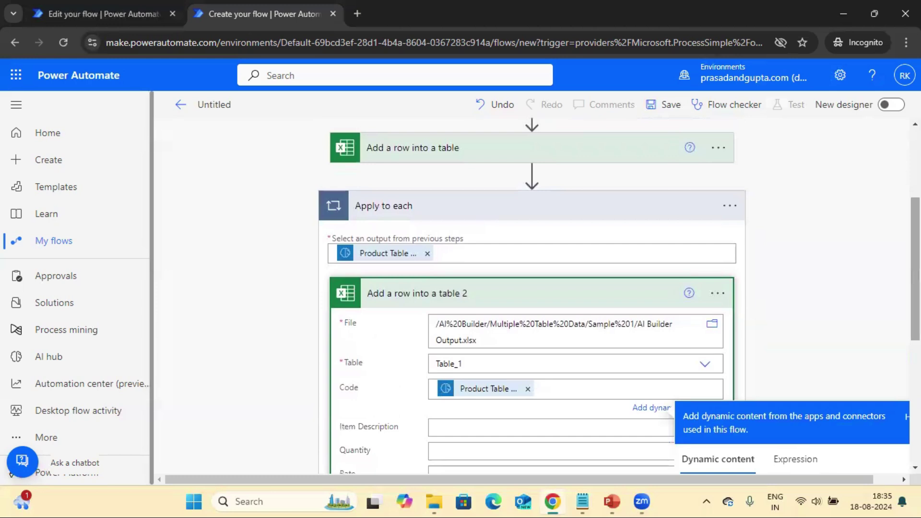
{"action": "scroll", "coordinate": [520, 307], "scroll_direction": "down", "scroll_amount": 3}
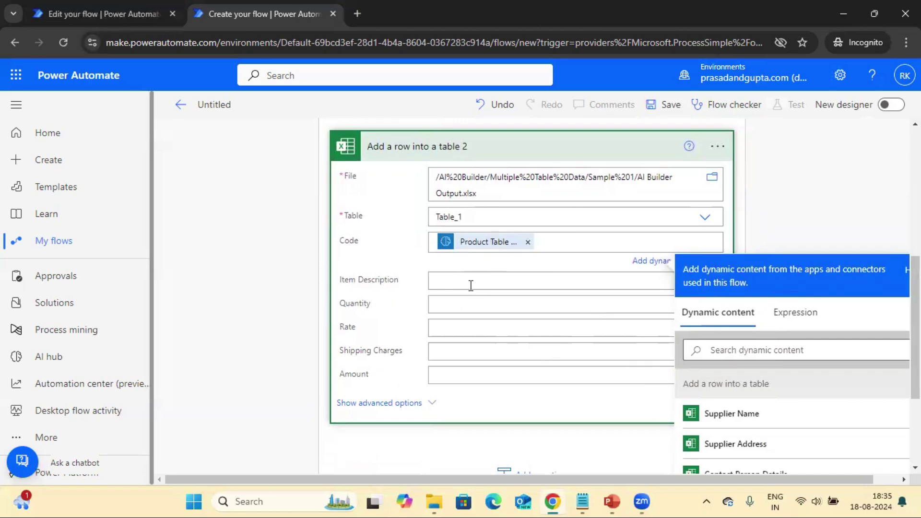
Map the Item Description column of Table_1 to Product Table 1 Item Description value.
{"action": "left_click", "coordinate": [743, 386]}
{"action": "type", "text": "descrip"}
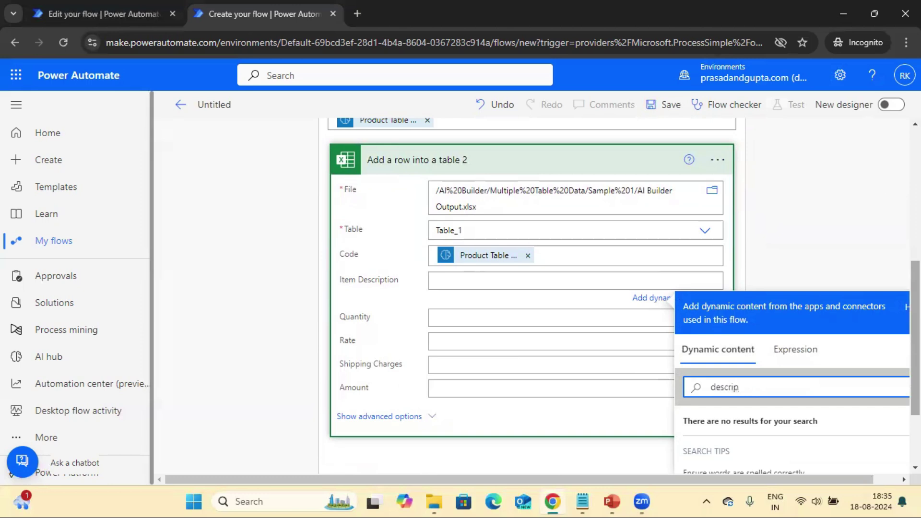
{"action": "scroll", "coordinate": [758, 276], "scroll_direction": "down", "scroll_amount": 2}
{"action": "left_click", "coordinate": [758, 285]}
{"action": "key", "text": "BackSpace"}
{"action": "key", "text": "BackSpace"}
{"action": "key", "text": "BackSpace"}
{"action": "key", "text": "BackSpace"}
{"action": "type", "text": "it"}
{"action": "key", "text": "BackSpace"}
{"action": "key", "text": "BackSpace"}
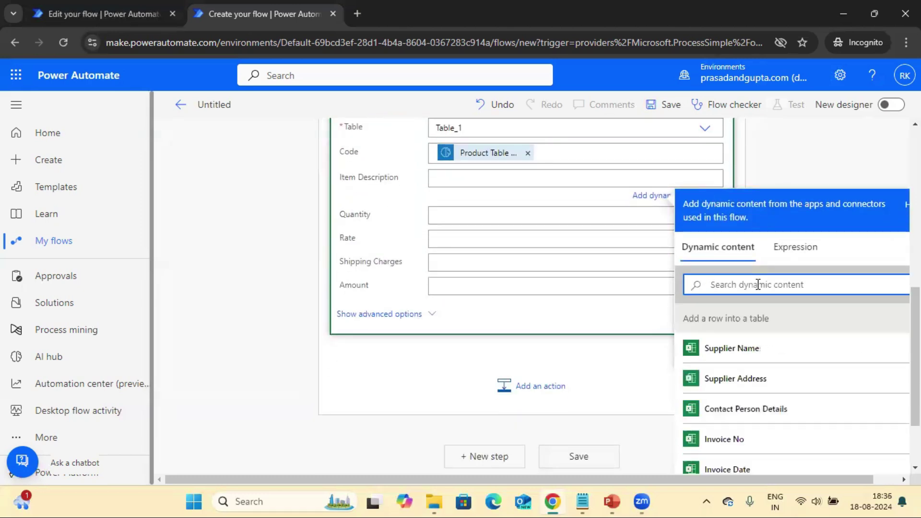
{"action": "type", "text": "item"}
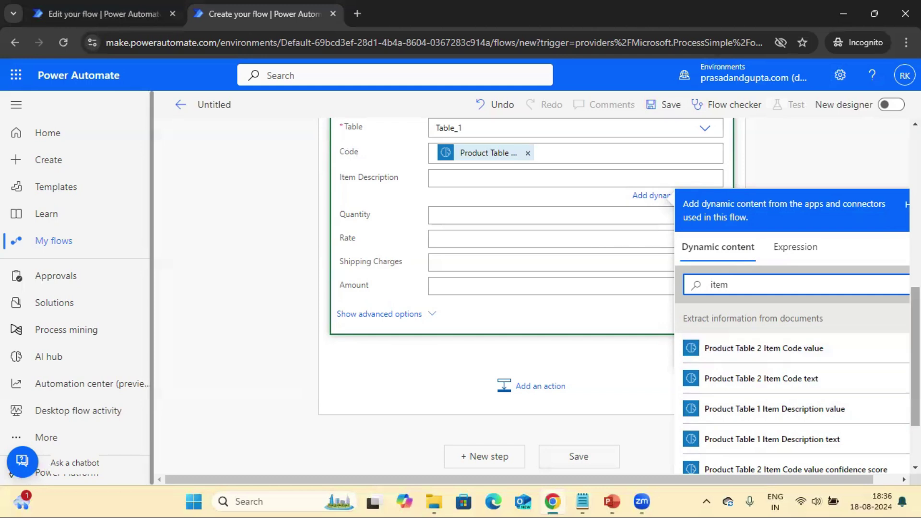
{"action": "left_click", "coordinate": [774, 408]}
Map the Quantity and Rate columns of Table_1 to the matching Product Table 1 outputs.
{"action": "left_click", "coordinate": [552, 197]}
{"action": "left_click", "coordinate": [758, 302]}
{"action": "type", "text": "Quanti"}
{"action": "left_click", "coordinate": [767, 429]}
{"action": "left_click", "coordinate": [552, 238]}
{"action": "left_click", "coordinate": [769, 341]}
{"action": "type", "text": "Rate"}
{"action": "left_click", "coordinate": [767, 410]}
Map Shipping Charges in Table_1 to its extracted shipping output and Amount to Product Table 1 Amount text.
{"action": "left_click", "coordinate": [481, 275]}
{"action": "left_click", "coordinate": [759, 231]}
{"action": "type", "text": "shipping"}
{"action": "left_click", "coordinate": [767, 294]}
{"action": "left_click", "coordinate": [552, 163]}
{"action": "left_click", "coordinate": [758, 269]}
{"action": "type", "text": "amount"}
{"action": "scroll", "coordinate": [811, 383], "scroll_direction": "down", "scroll_amount": 2}
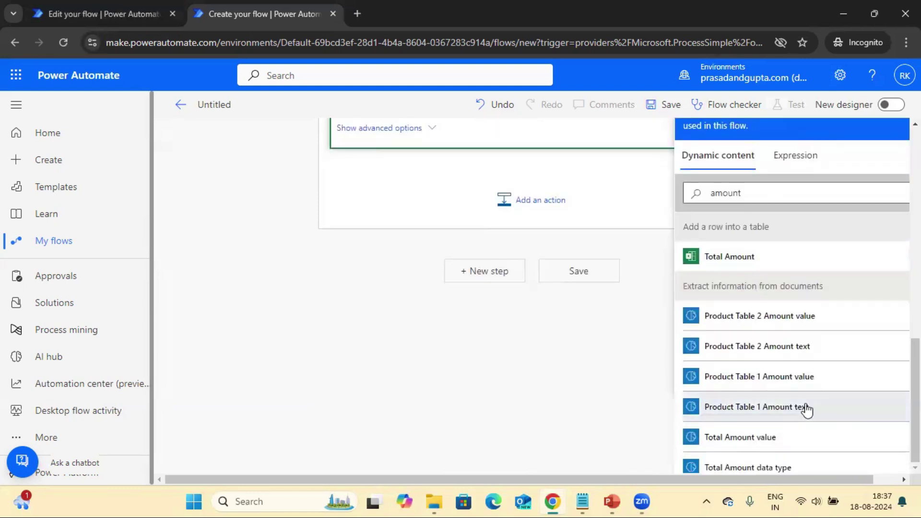
{"action": "left_click", "coordinate": [806, 407]}
Add a third Excel Online (OneDrive) action Add a row into a table below the Apply to each loop.
{"action": "left_click", "coordinate": [484, 347]}
{"action": "type", "text": "online excel"}
{"action": "left_click", "coordinate": [422, 379]}
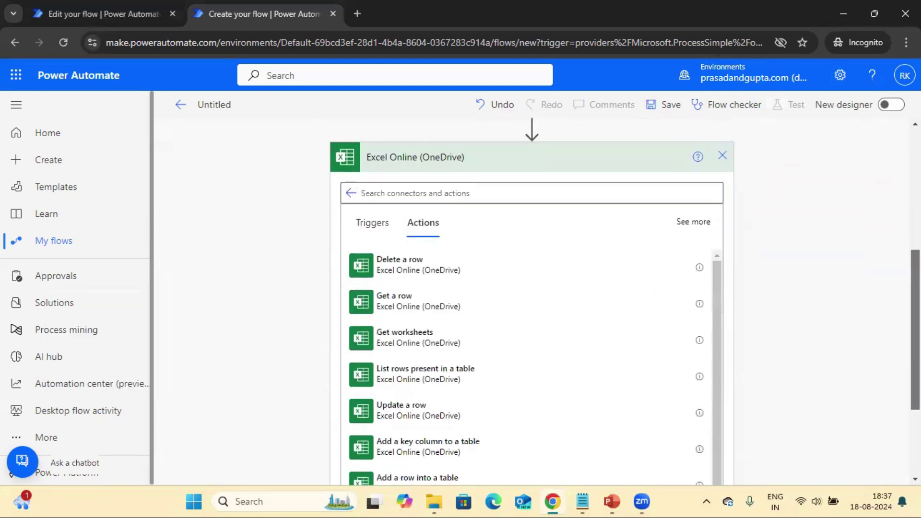
{"action": "left_click", "coordinate": [431, 475]}
Set the third row action's file to AI Builder Output.xlsx in the Sample 1 folder and its table to Table_2.
{"action": "left_click", "coordinate": [715, 347]}
{"action": "left_click", "coordinate": [691, 306]}
{"action": "left_click", "coordinate": [552, 306]}
{"action": "left_click", "coordinate": [704, 372]}
{"action": "left_click", "coordinate": [480, 398]}
Map Quantity in Table_2 to the Product Table 2 quantity output and Item Code to Product Table 2 Item Code value.
{"action": "left_click", "coordinate": [575, 301]}
{"action": "left_click", "coordinate": [767, 408]}
{"action": "type", "text": "Quan"}
{"action": "scroll", "coordinate": [822, 360], "scroll_direction": "down", "scroll_amount": 3}
{"action": "left_click", "coordinate": [822, 363]}
{"action": "left_click", "coordinate": [527, 325]}
{"action": "left_click", "coordinate": [528, 293]}
{"action": "left_click", "coordinate": [738, 394]}
{"action": "type", "text": "Item Code"}
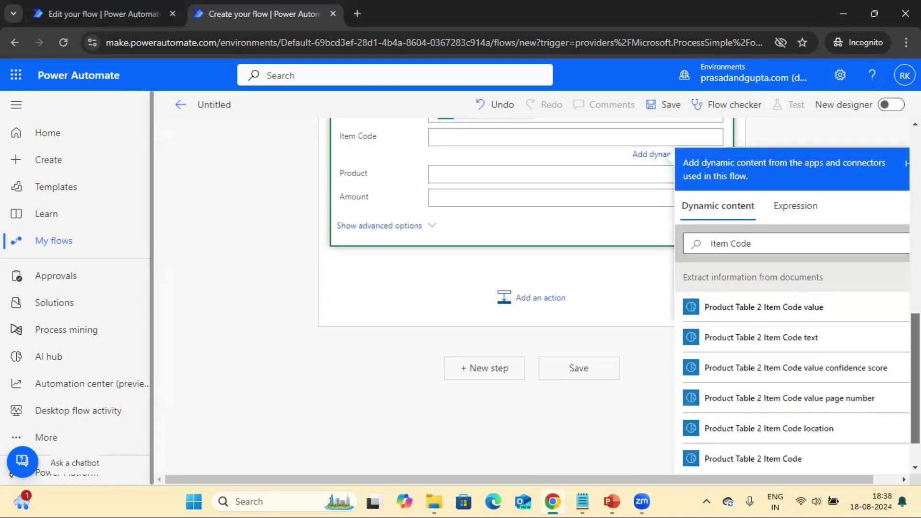
{"action": "left_click", "coordinate": [763, 306]}
Map Product in the Table_2 row action to the extracted Product Table 2 product output.
{"action": "left_click", "coordinate": [552, 167]}
{"action": "left_click", "coordinate": [817, 273]}
{"action": "type", "text": "produ"}
{"action": "left_click", "coordinate": [758, 339]}
Map Amount in the Table_2 row action to the Product Table 2 Amount text output.
{"action": "triple_click", "coordinate": [863, 276]}
{"action": "type", "text": "amount"}
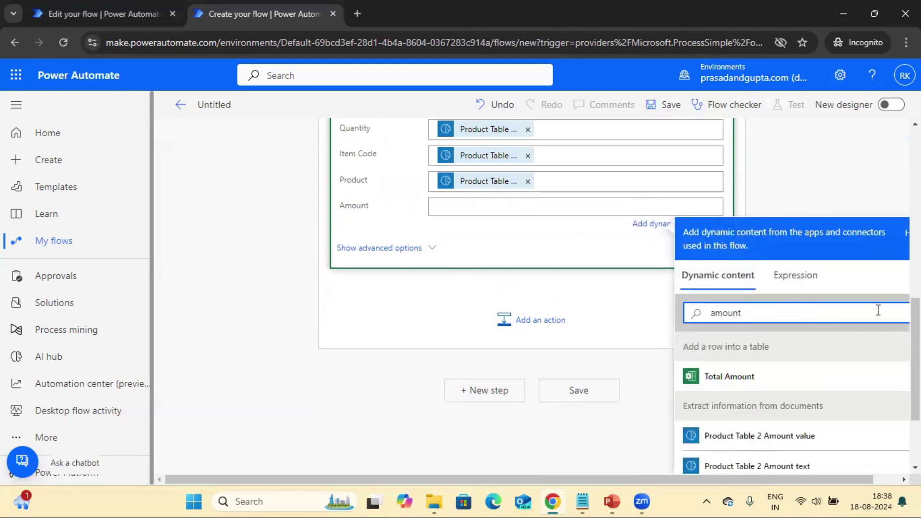
{"action": "scroll", "coordinate": [796, 411], "scroll_direction": "down", "scroll_amount": 3}
{"action": "left_click", "coordinate": [795, 411]}
{"action": "left_click", "coordinate": [844, 255]}
{"action": "type", "text": "amount"}
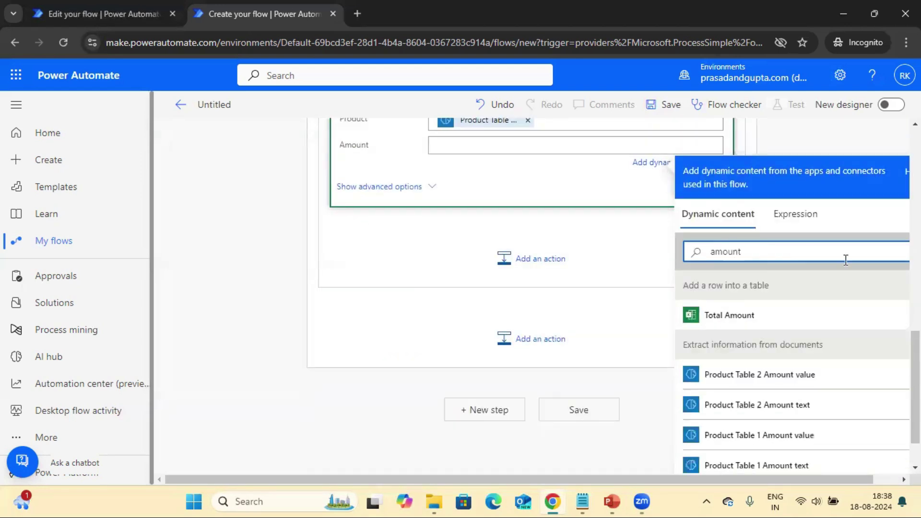
{"action": "left_click", "coordinate": [796, 405]}
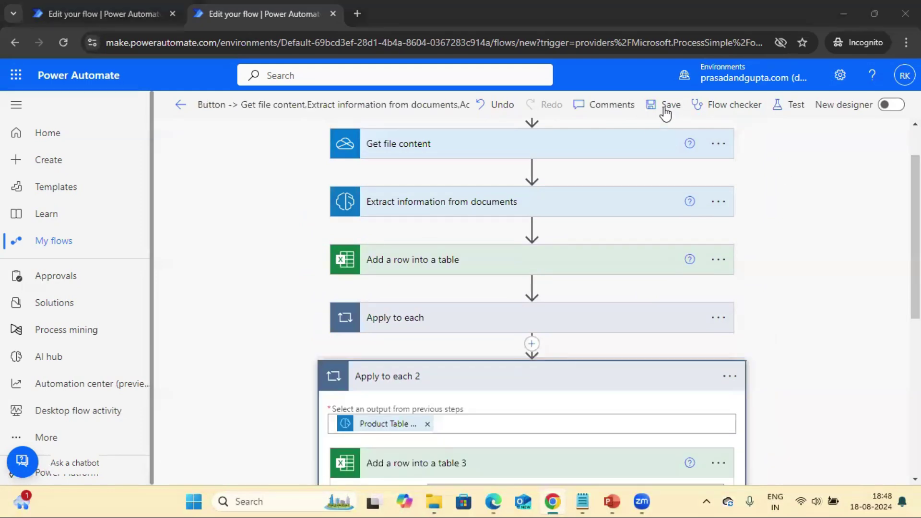
Save the flow and run a test of it through to the Apply to each 2 loop.
{"action": "left_click", "coordinate": [666, 111]}
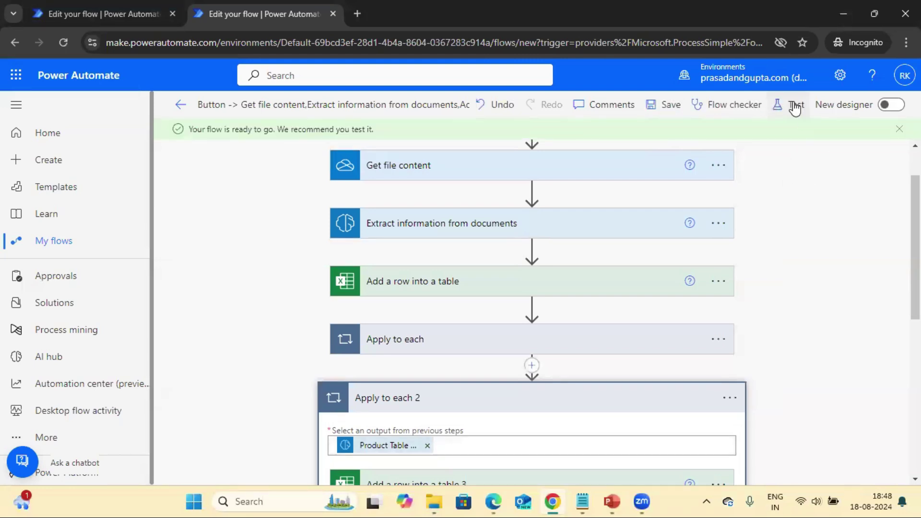
{"action": "left_click", "coordinate": [796, 103]}
{"action": "left_click", "coordinate": [690, 456]}
{"action": "left_click", "coordinate": [724, 460]}
{"action": "left_click", "coordinate": [729, 461]}
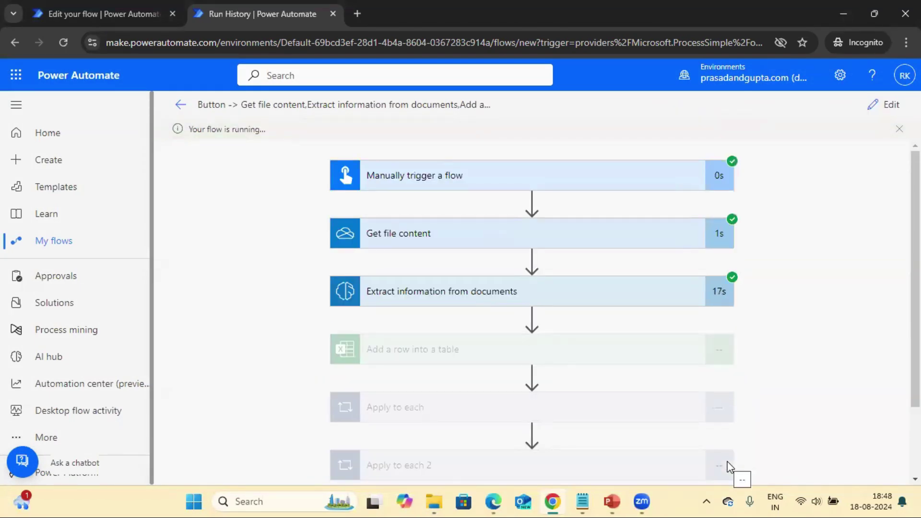
{"action": "scroll", "coordinate": [729, 465], "scroll_direction": "down", "scroll_amount": 2}
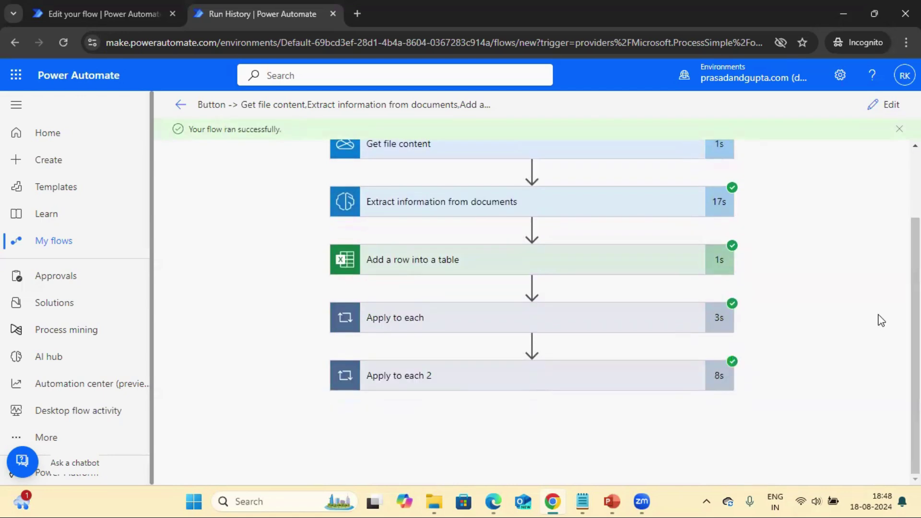
Open AI Builder Output.xlsx from the Sample 1 folder and reload it with the latest changes.
{"action": "left_click", "coordinate": [444, 502]}
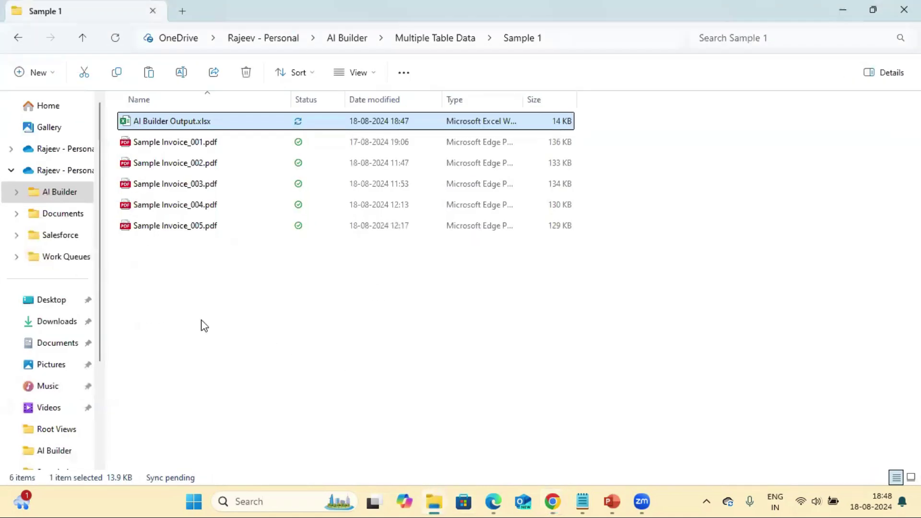
{"action": "double_click", "coordinate": [160, 122]}
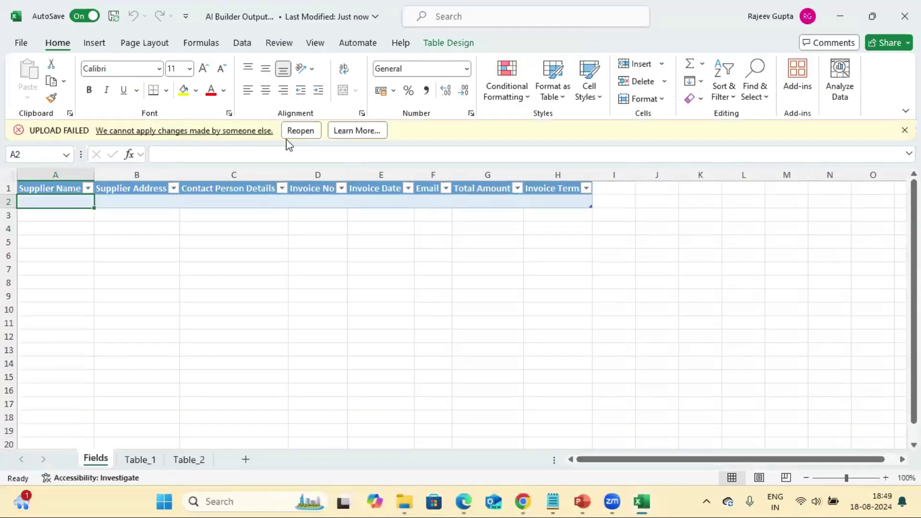
{"action": "left_click", "coordinate": [301, 131]}
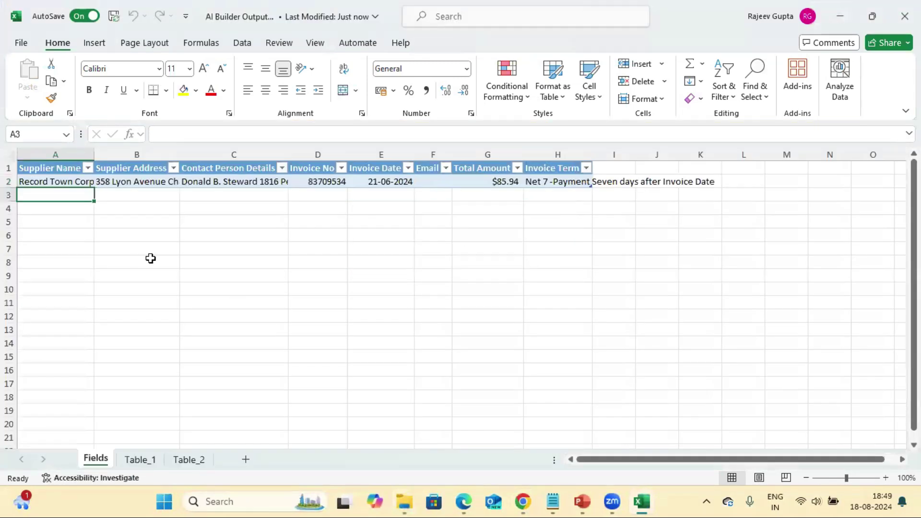
Compare the Fields and Table_1 sheets with the header details and Product Table-1 in Sample Invoice_005.pdf.
{"action": "key", "text": "Up"}
{"action": "key", "text": "Right"}
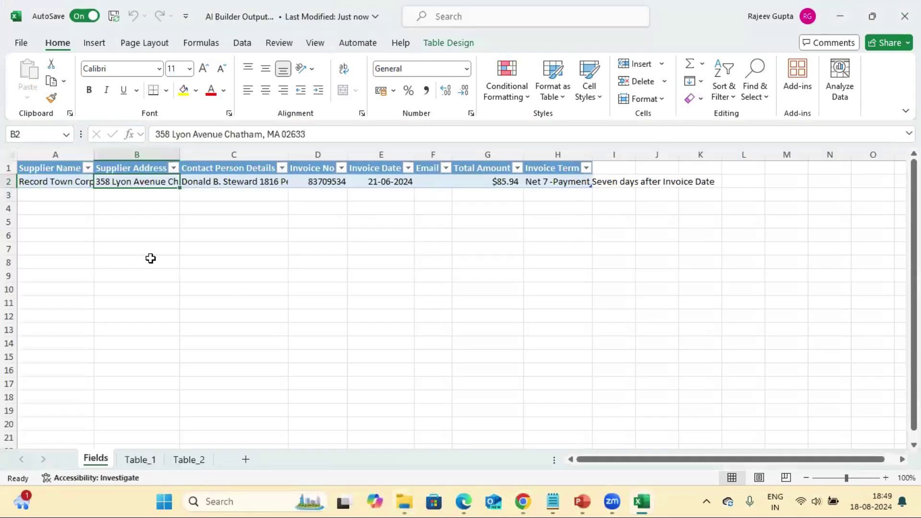
{"action": "left_click", "coordinate": [466, 501]}
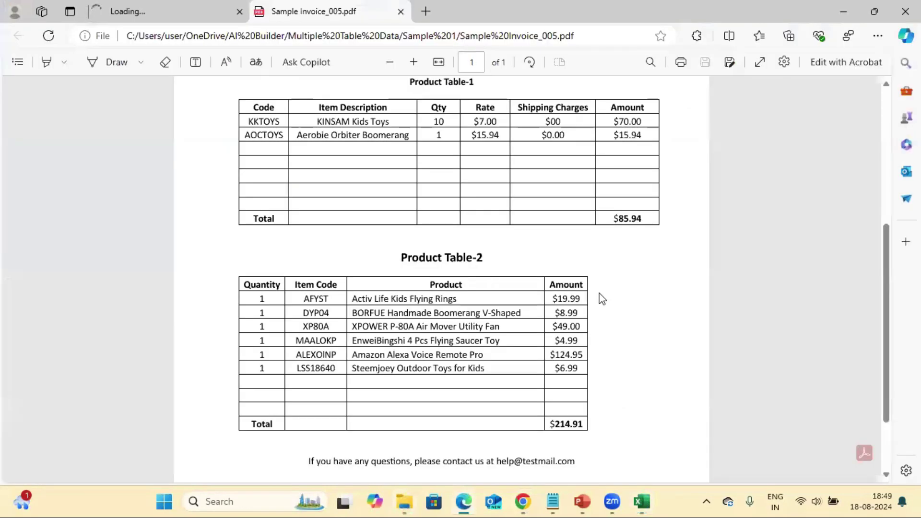
{"action": "scroll", "coordinate": [625, 304], "scroll_direction": "up", "scroll_amount": 5}
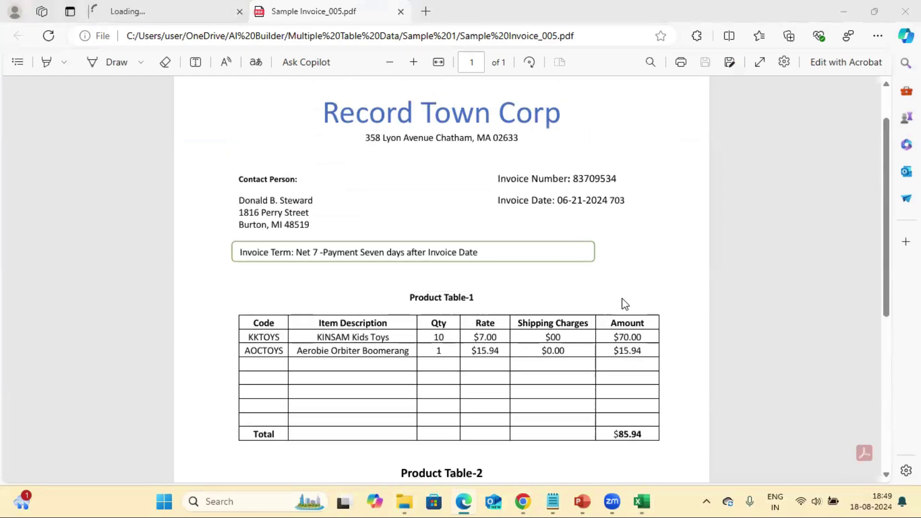
{"action": "key", "text": "alt+Tab"}
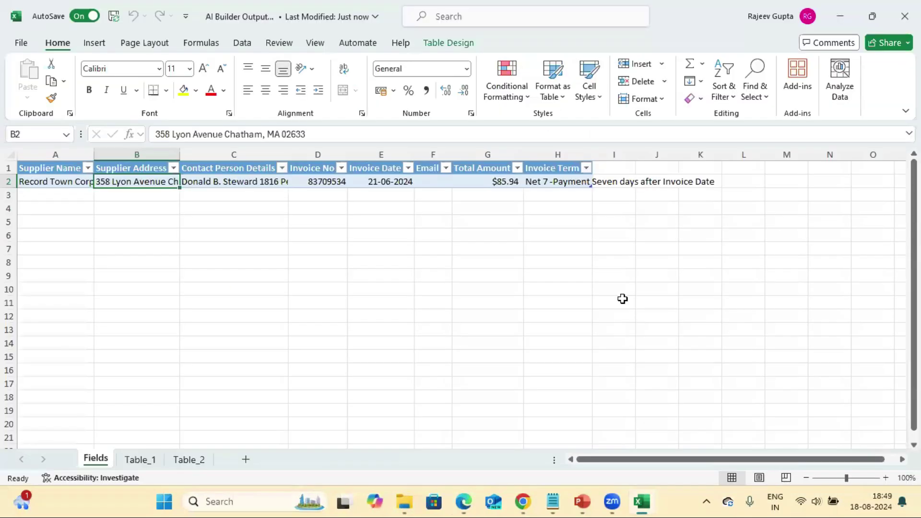
{"action": "left_click", "coordinate": [140, 459]}
{"action": "key", "text": "alt+Tab"}
{"action": "scroll", "coordinate": [336, 318], "scroll_direction": "down", "scroll_amount": 2}
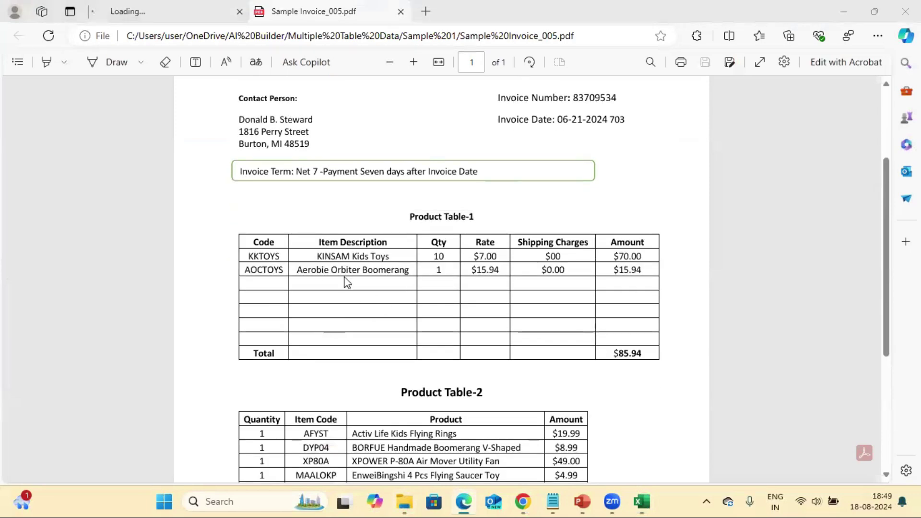
{"action": "key", "text": "alt+Tab"}
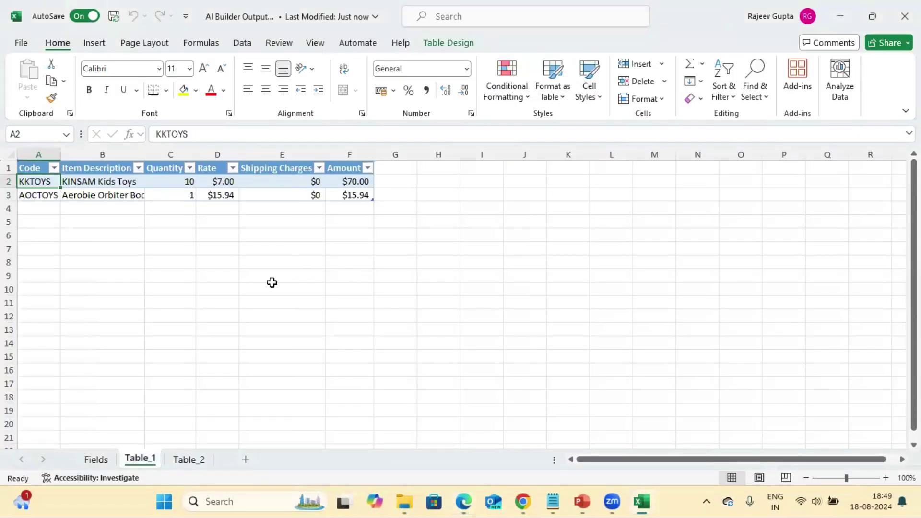
Compare the Table_2 sheet's item codes, products and amounts with Product Table-2 in Sample Invoice_005.pdf.
{"action": "left_click", "coordinate": [182, 461]}
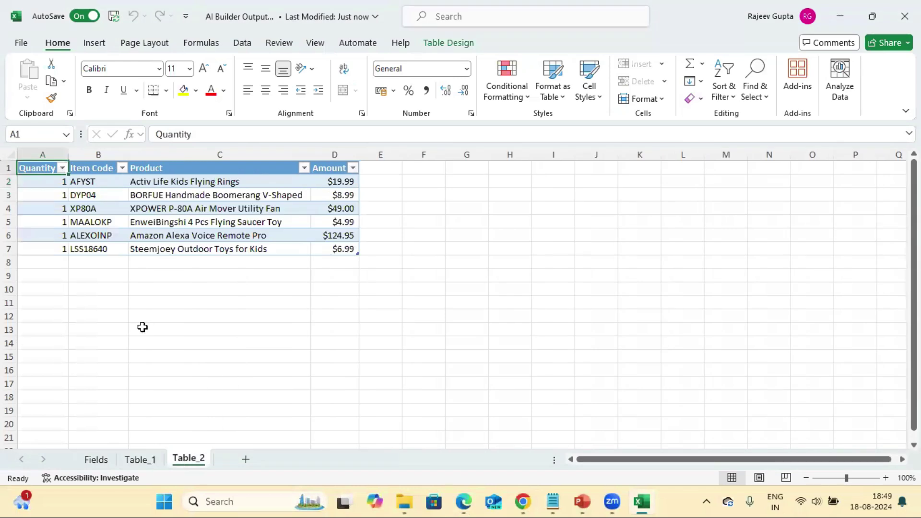
{"action": "key", "text": "alt+Tab"}
{"action": "scroll", "coordinate": [438, 366], "scroll_direction": "down", "scroll_amount": 1}
{"action": "scroll", "coordinate": [438, 369], "scroll_direction": "down", "scroll_amount": 3}
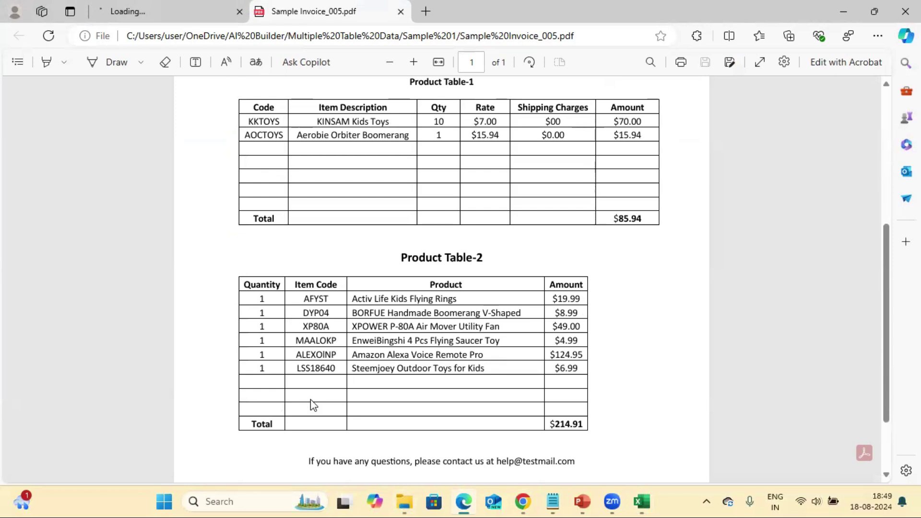
{"action": "key", "text": "alt+Tab"}
{"action": "key", "text": "Right"}
{"action": "key", "text": "Down"}
{"action": "key", "text": "Down"}
{"action": "key", "text": "Right"}
{"action": "key", "text": "Right"}
{"action": "key", "text": "Down"}
{"action": "key", "text": "Down"}
{"action": "key", "text": "Down"}
{"action": "key", "text": "Down"}
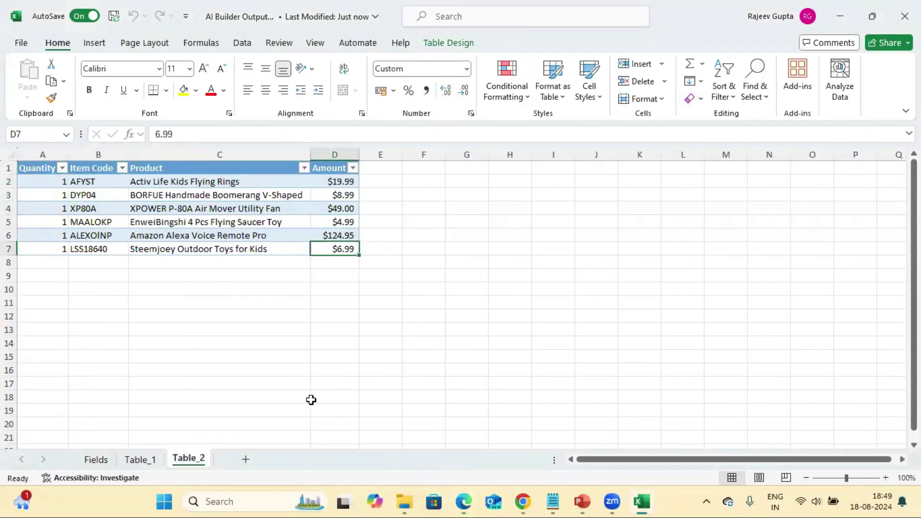
Switch to the running PowerPoint slide show about AI Builder with multiple table data extraction.
{"action": "mouse_move", "coordinate": [581, 501]}
{"action": "left_click", "coordinate": [654, 436]}
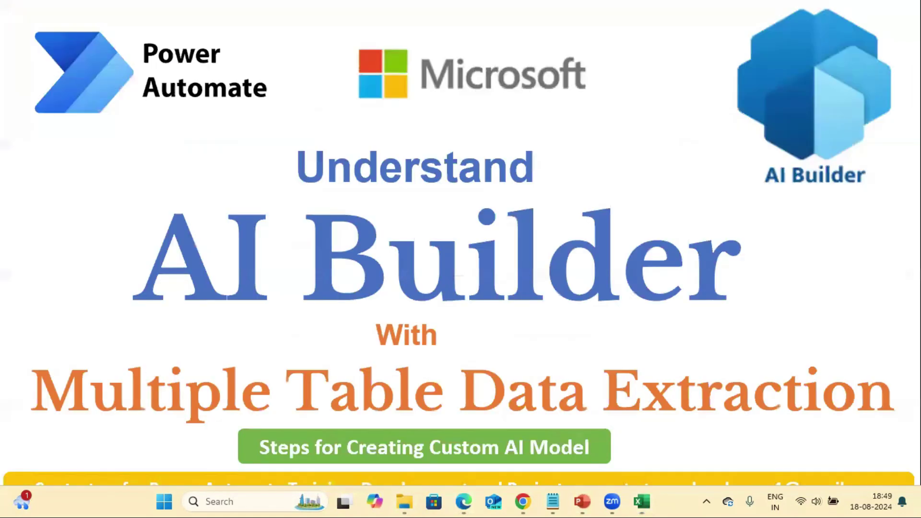